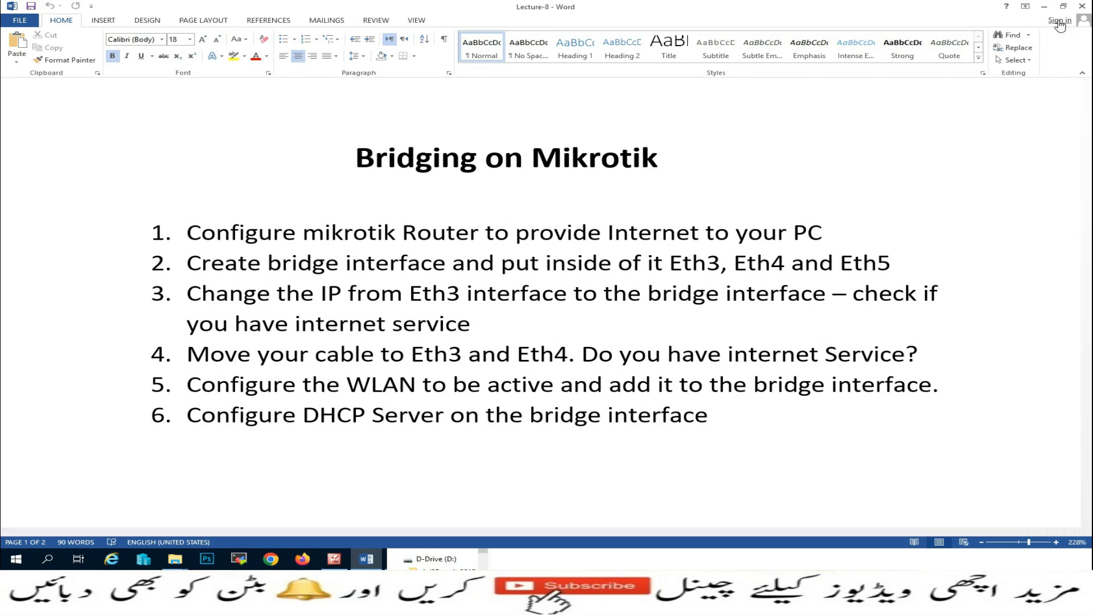
Switch to WinBox and connect to the MikroTik router with the saved admin login.
click(1045, 7)
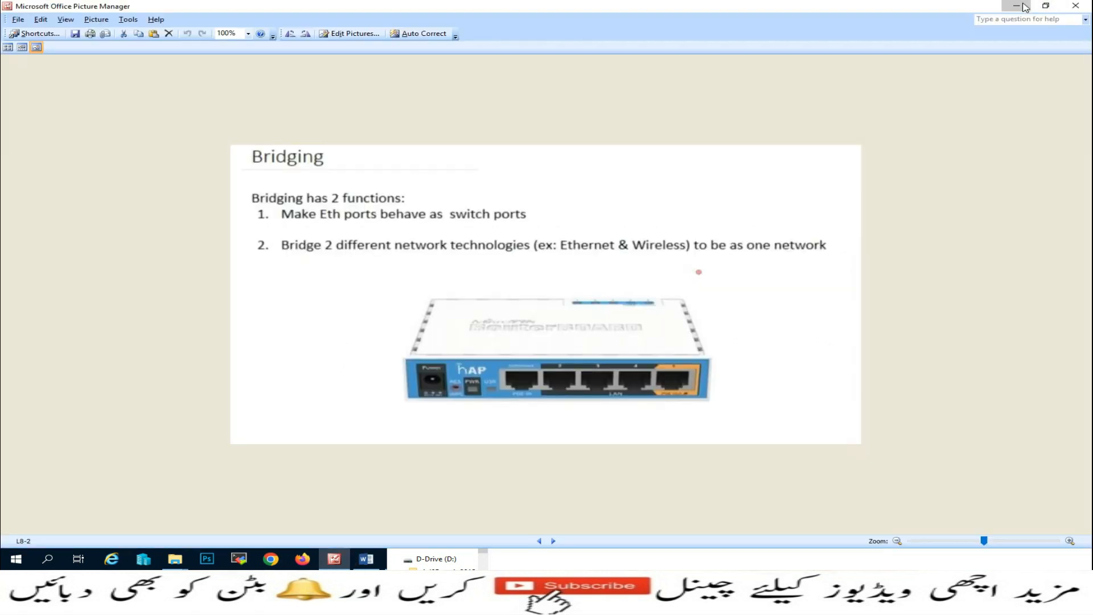
click(1017, 6)
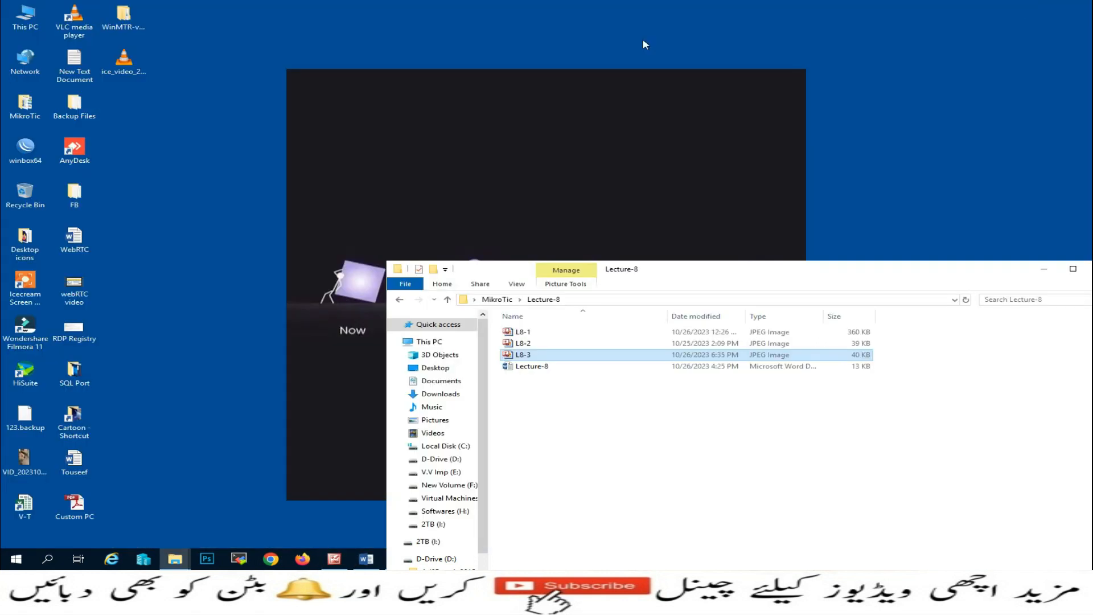
double_click(27, 153)
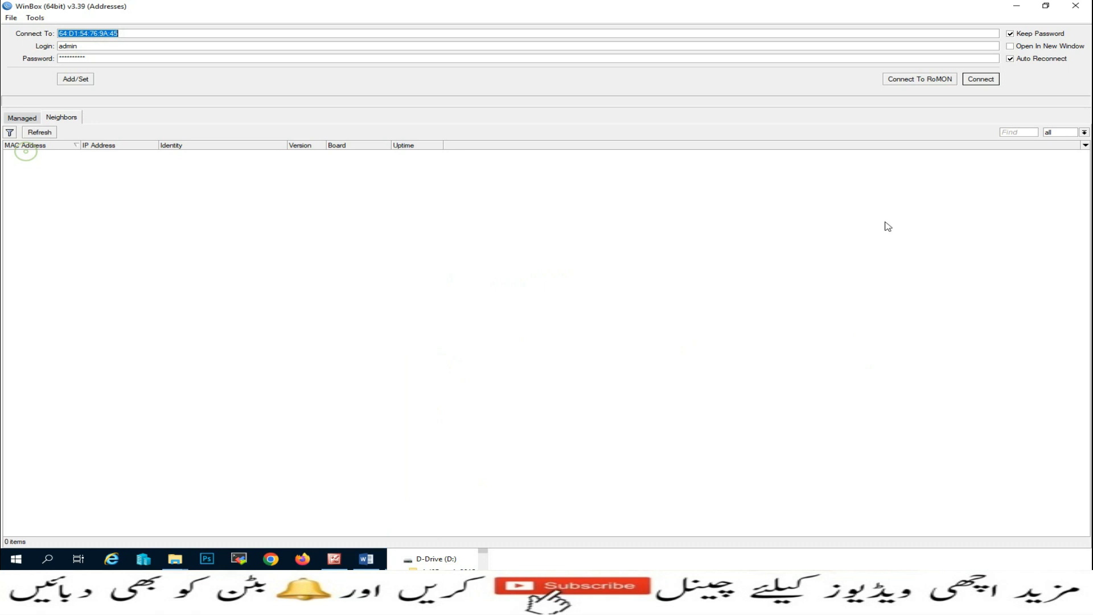
click(982, 79)
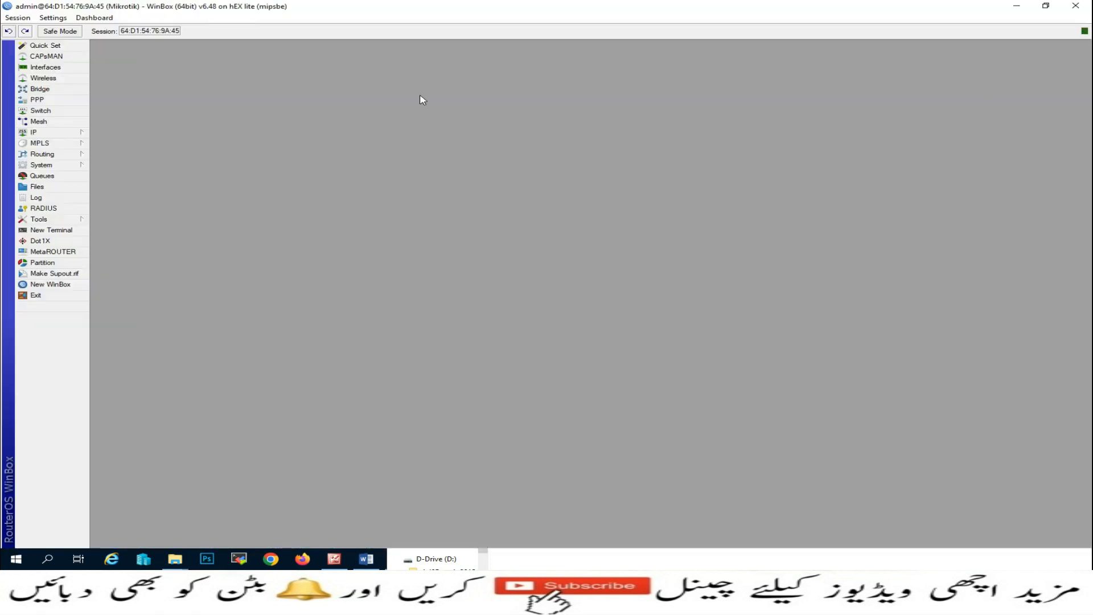
Add the comment WAN to the ether1 interface in the interface list.
click(45, 68)
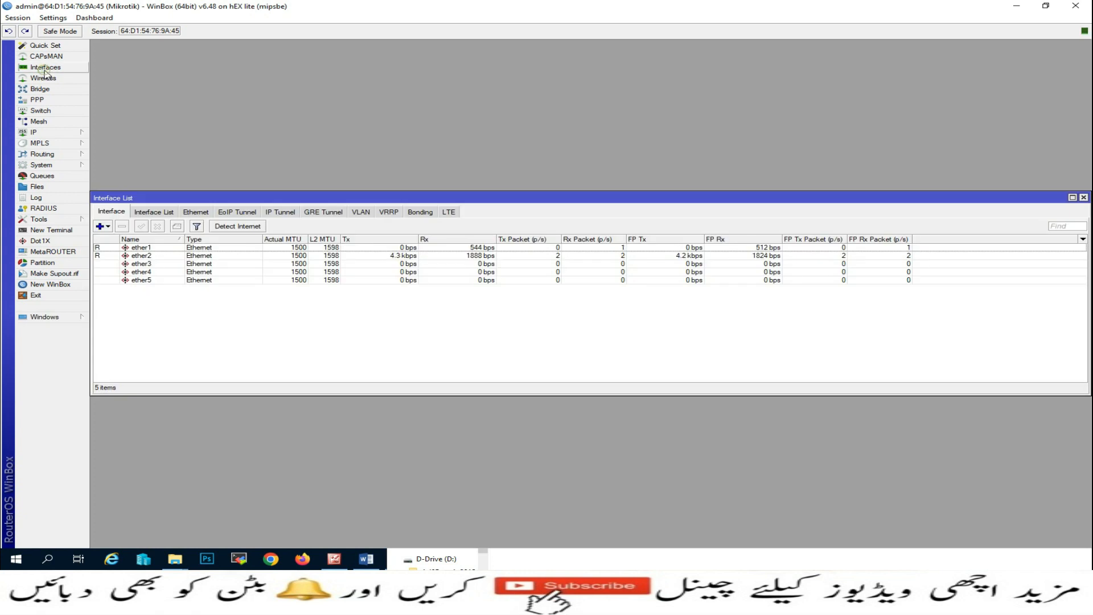
double_click(141, 248)
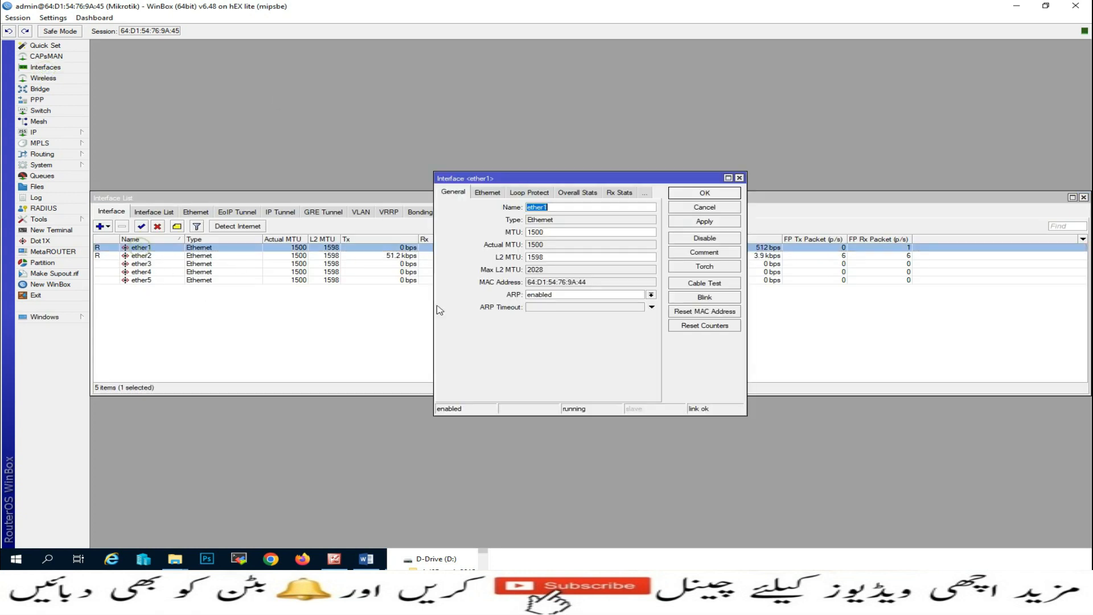
click(705, 252)
text(WAN)
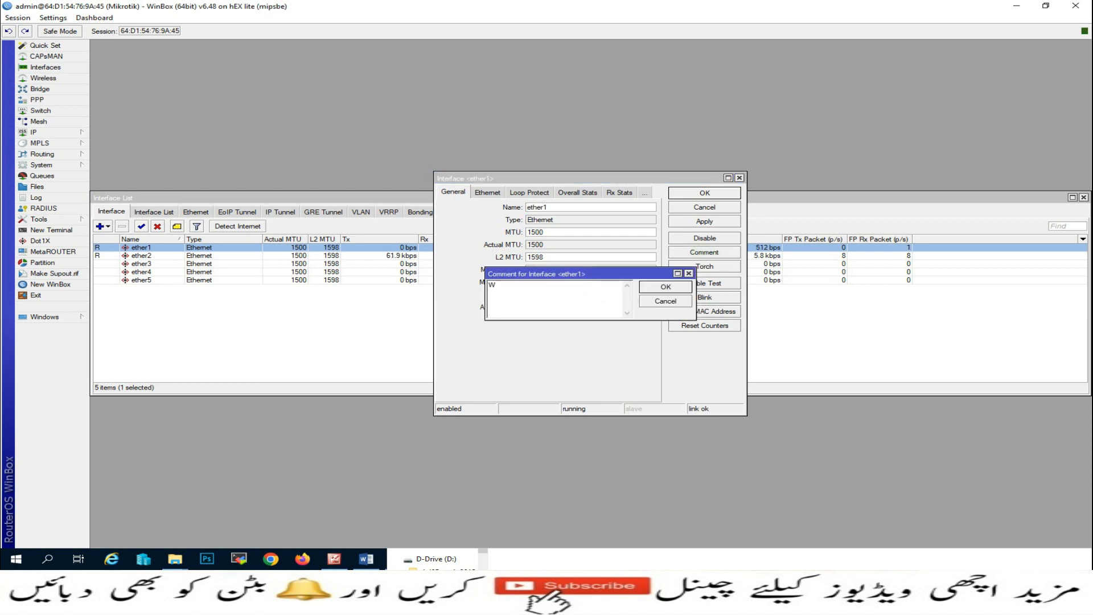
click(666, 288)
click(699, 196)
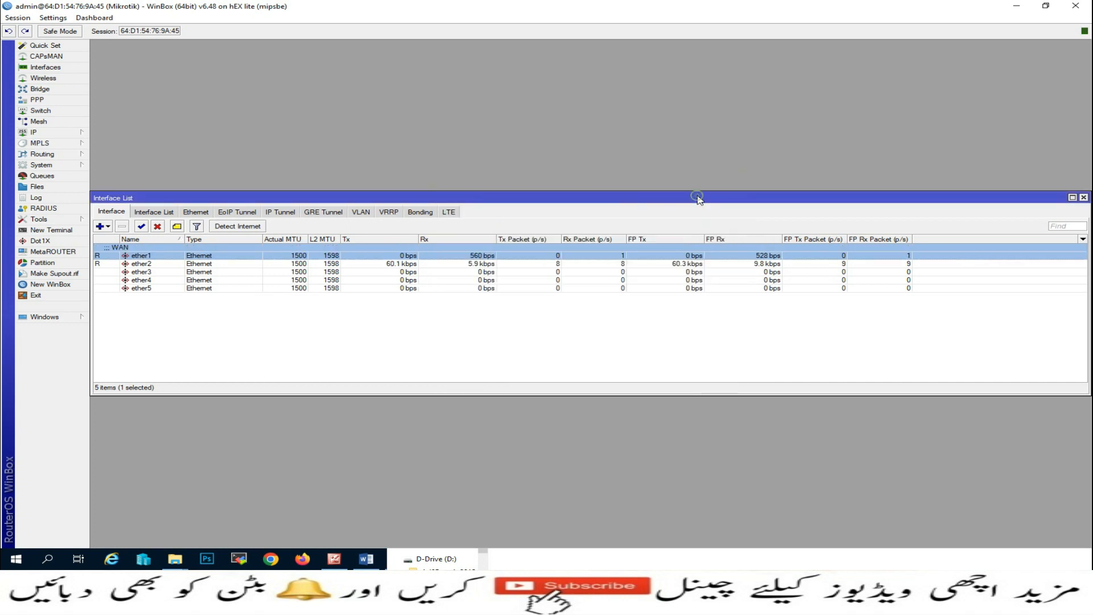
Add the comment LAN to the ether2 interface.
double_click(142, 265)
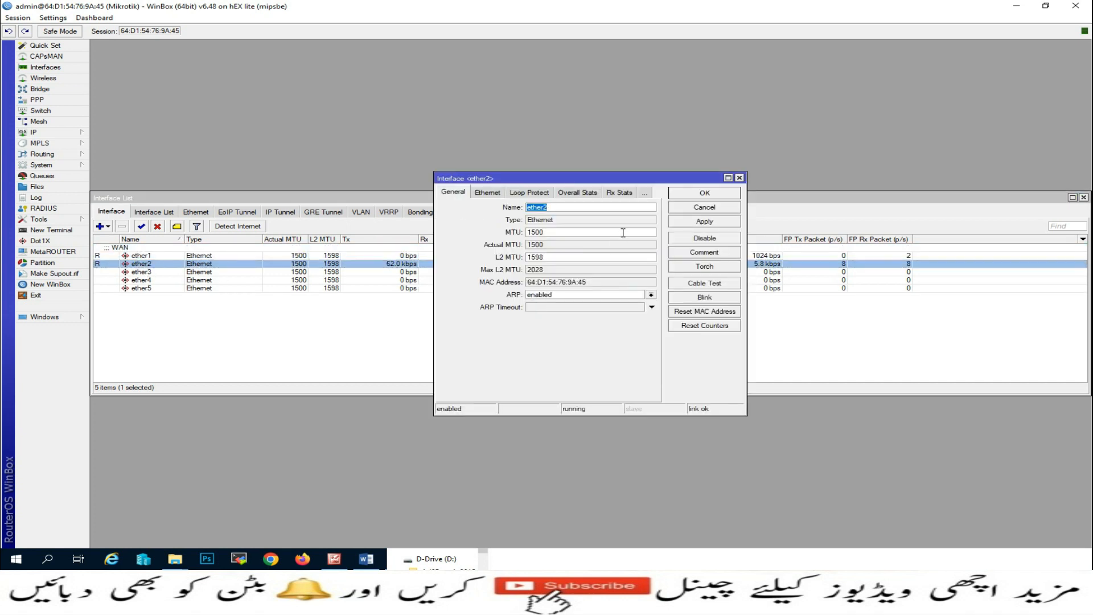
click(692, 252)
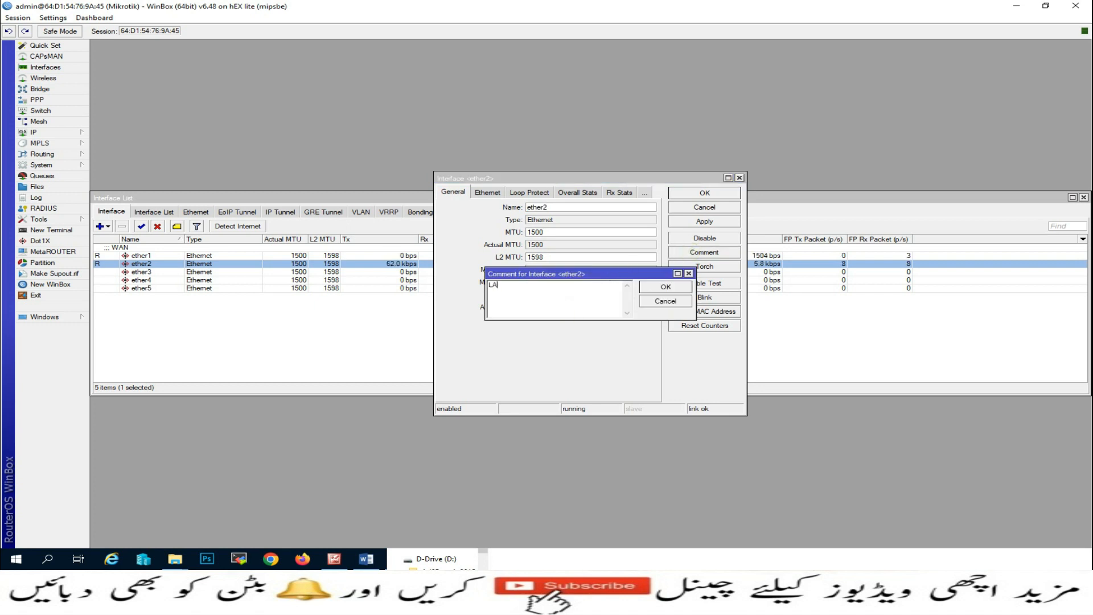
click(666, 289)
click(698, 194)
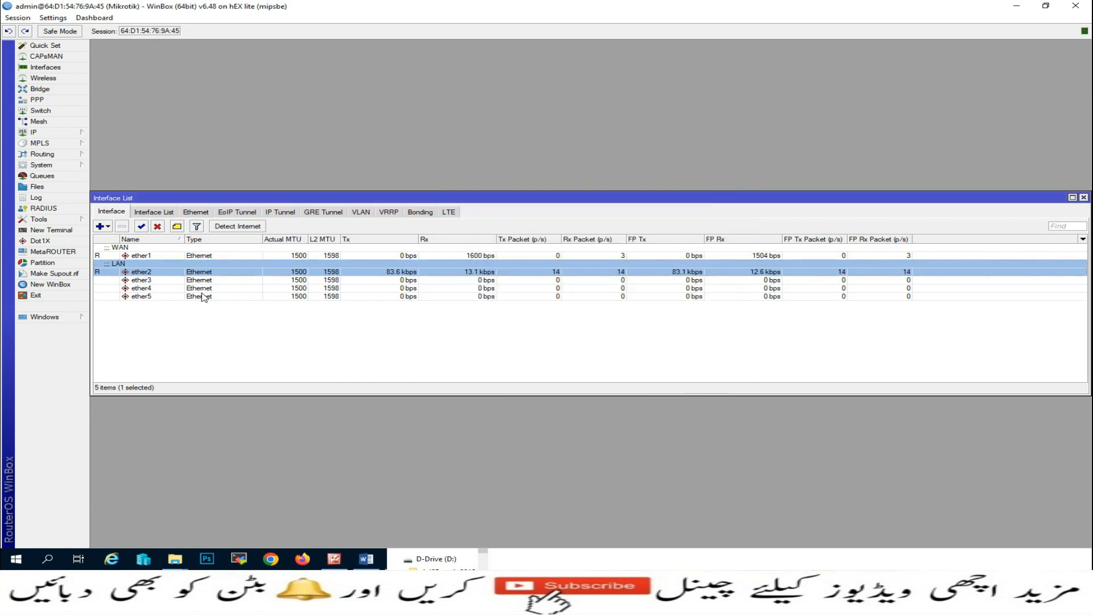
Remove the existing dynamic IP address of ether1 from the router's IP address list.
click(34, 133)
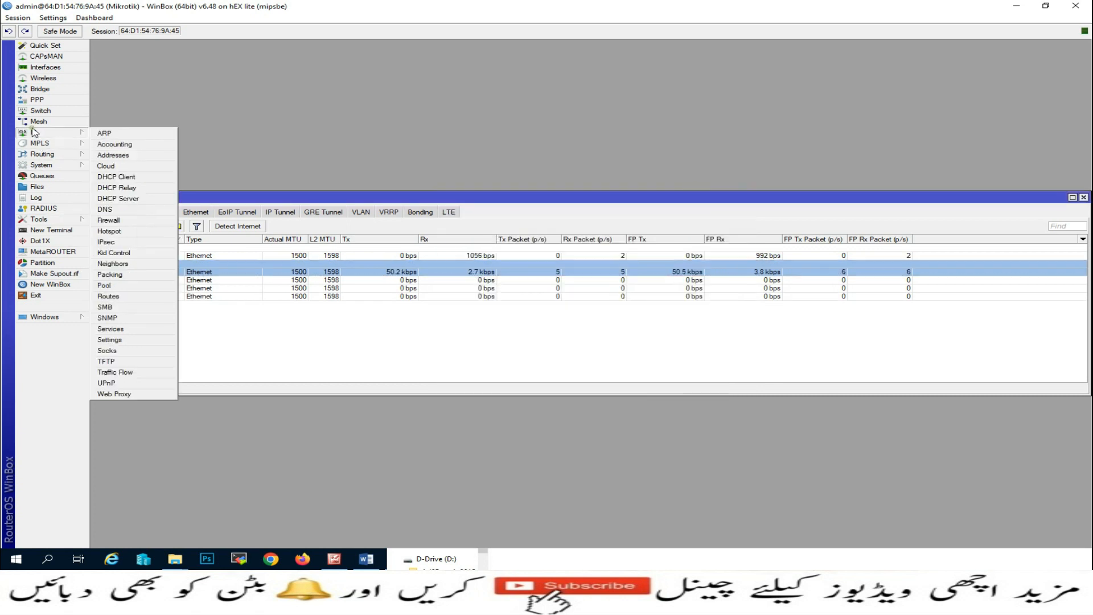
click(108, 156)
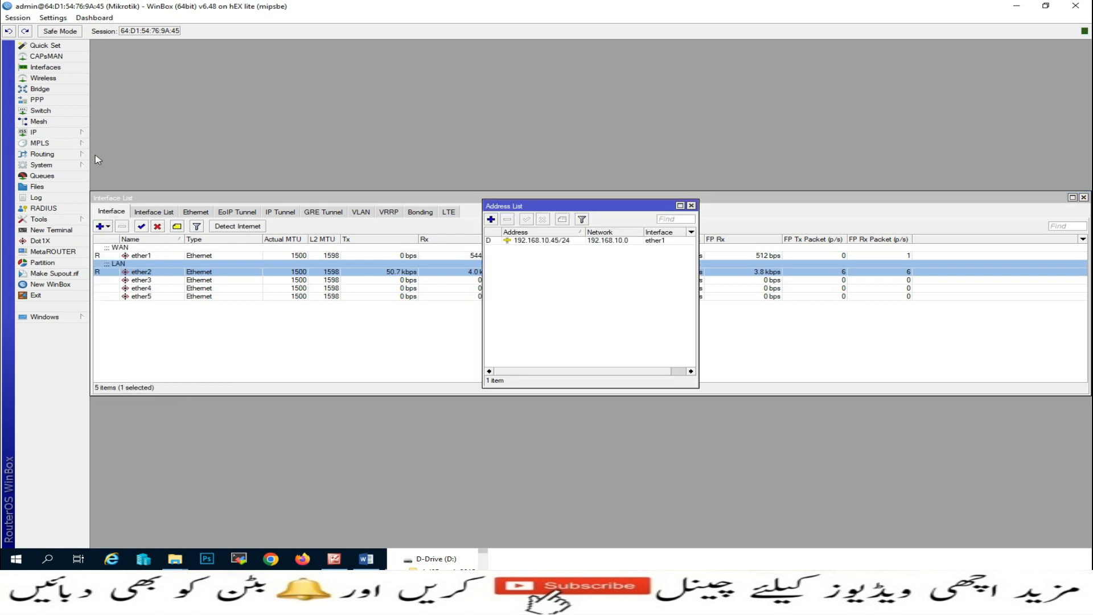
click(554, 244)
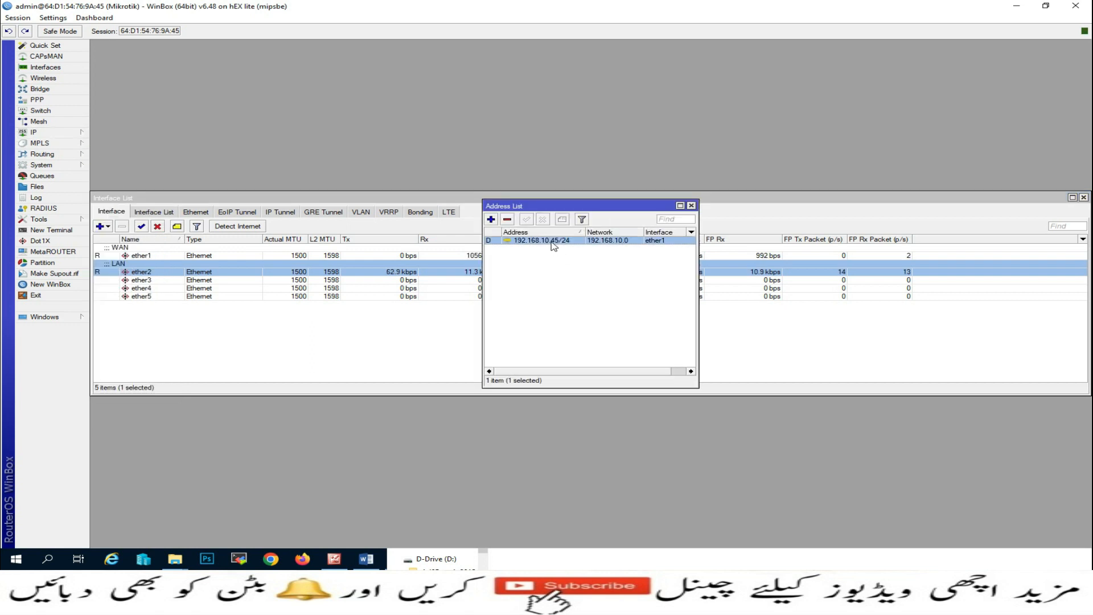
click(507, 219)
Add the IP address 172.16.0.1/16 to the ether2 interface.
click(491, 220)
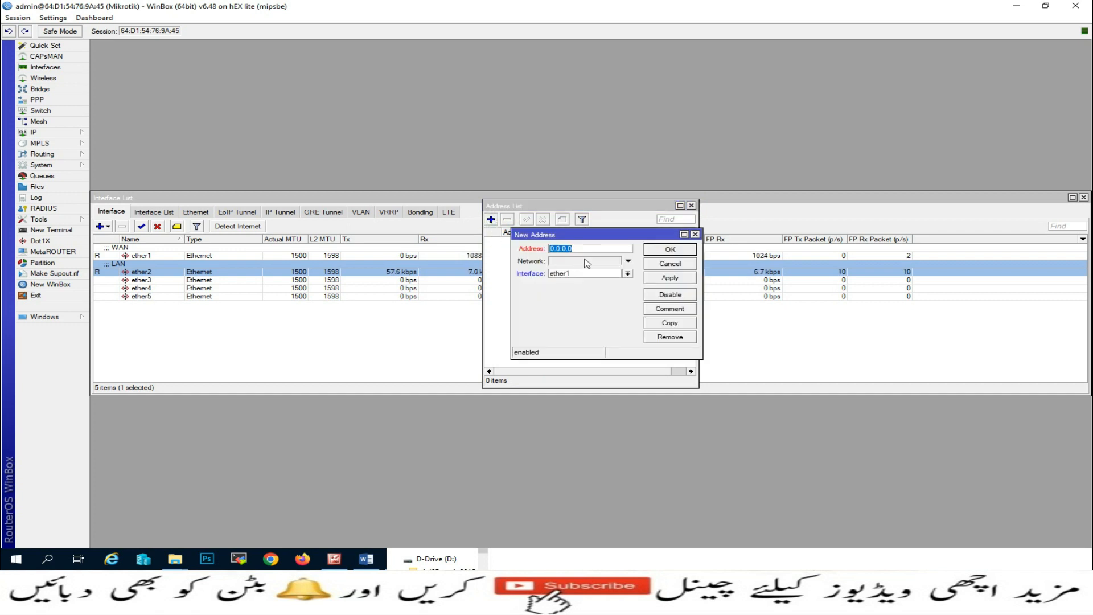
click(628, 273)
click(598, 290)
click(588, 251)
key(BackSpace)
key(BackSpace)
key(BackSpace)
key(BackSpace)
key(BackSpace)
key(BackSpace)
text(172.16.0.1)
click(658, 279)
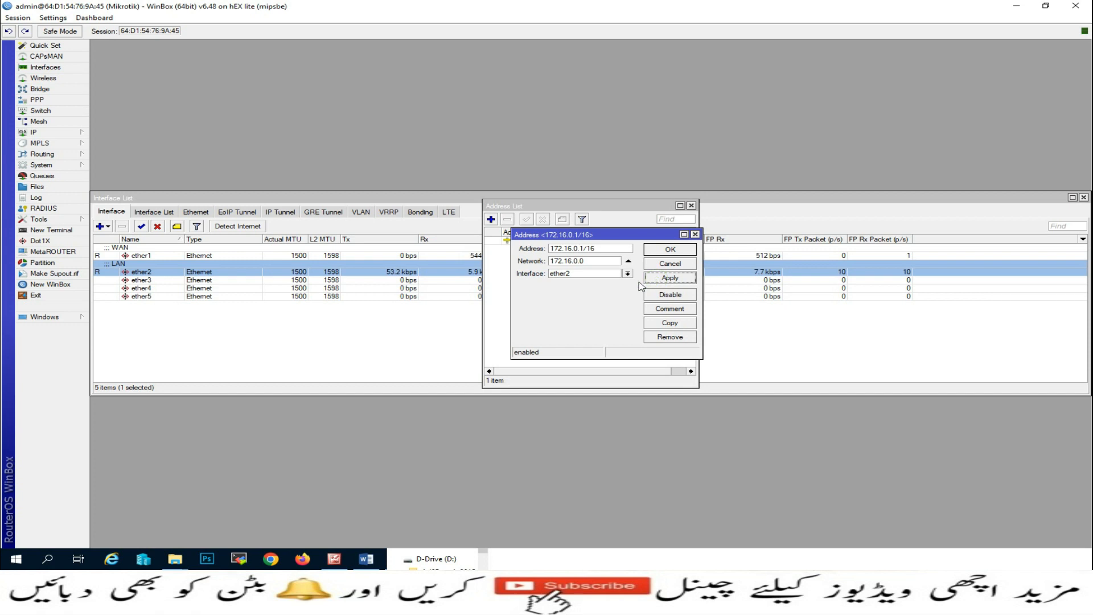
click(671, 250)
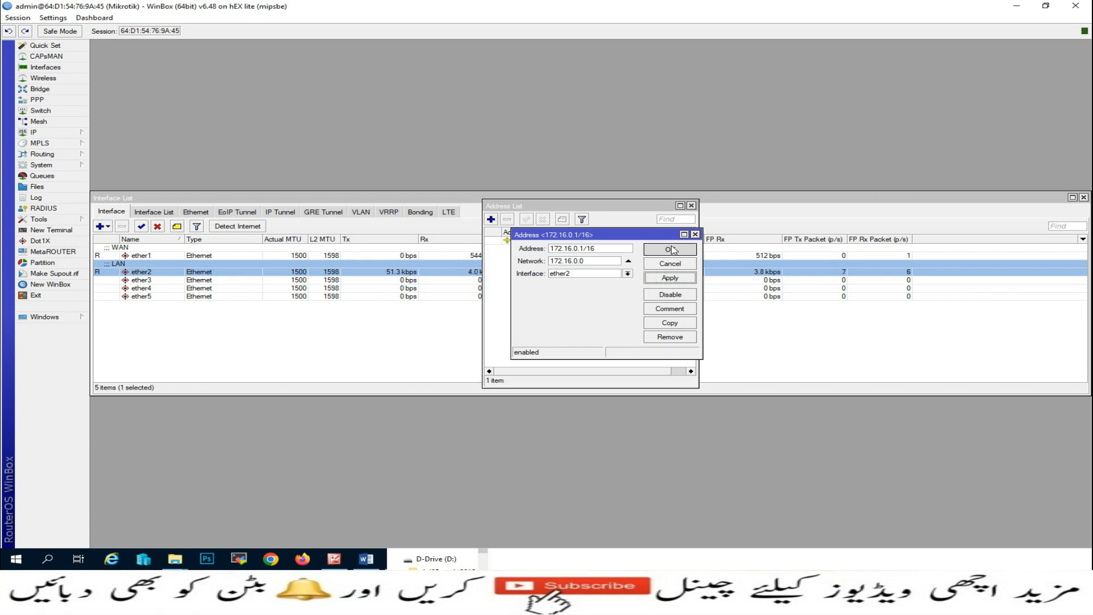
click(491, 219)
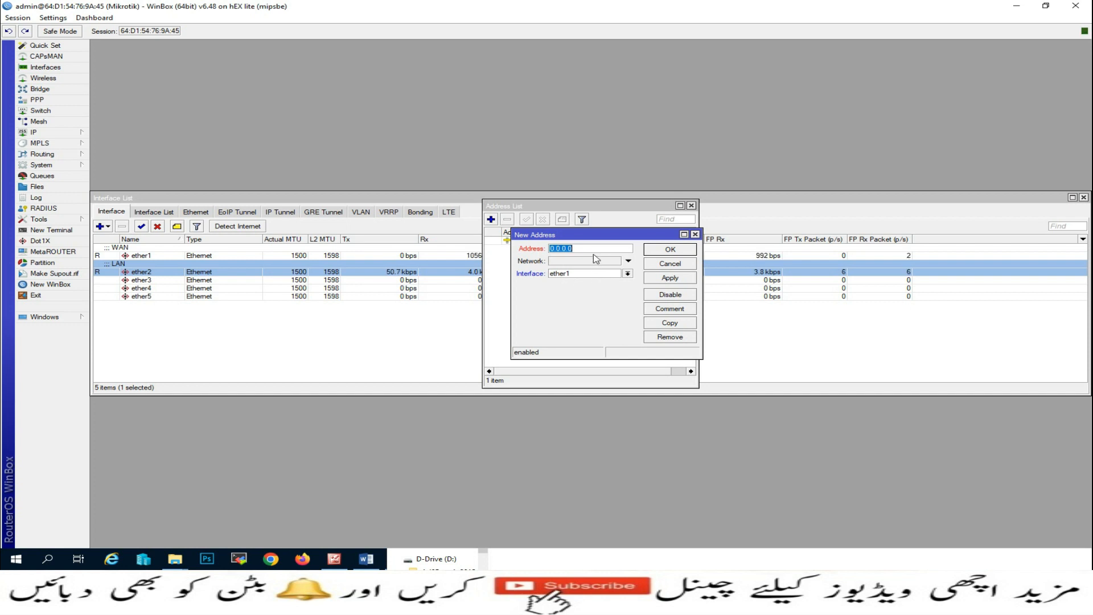
click(655, 264)
click(692, 206)
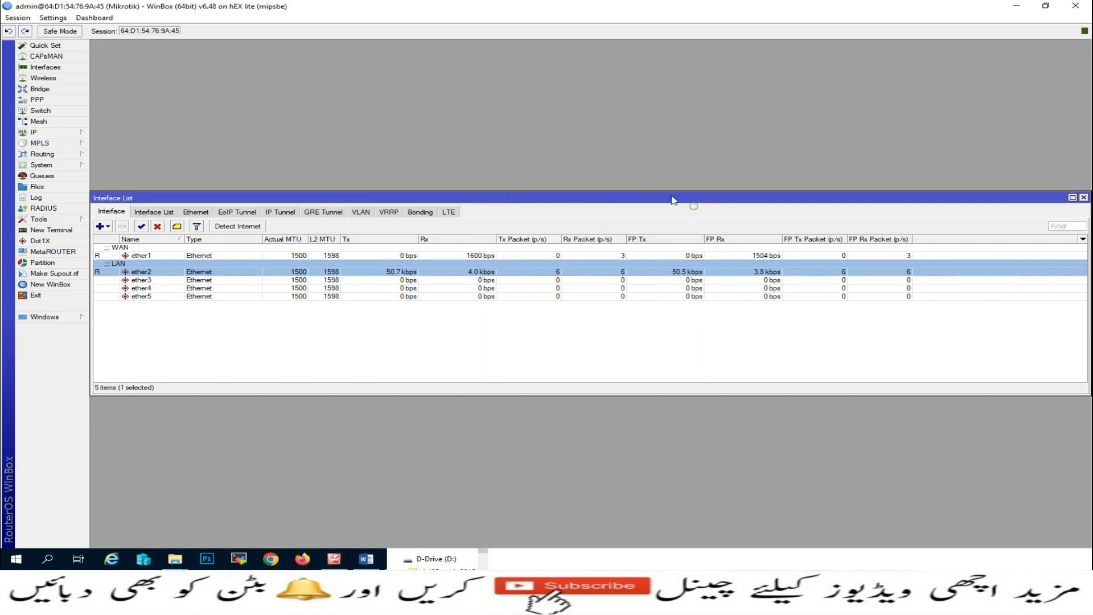
Replace the bound DHCP client on ether1 with a new one using peer DNS, peer NTP and a default route.
click(57, 132)
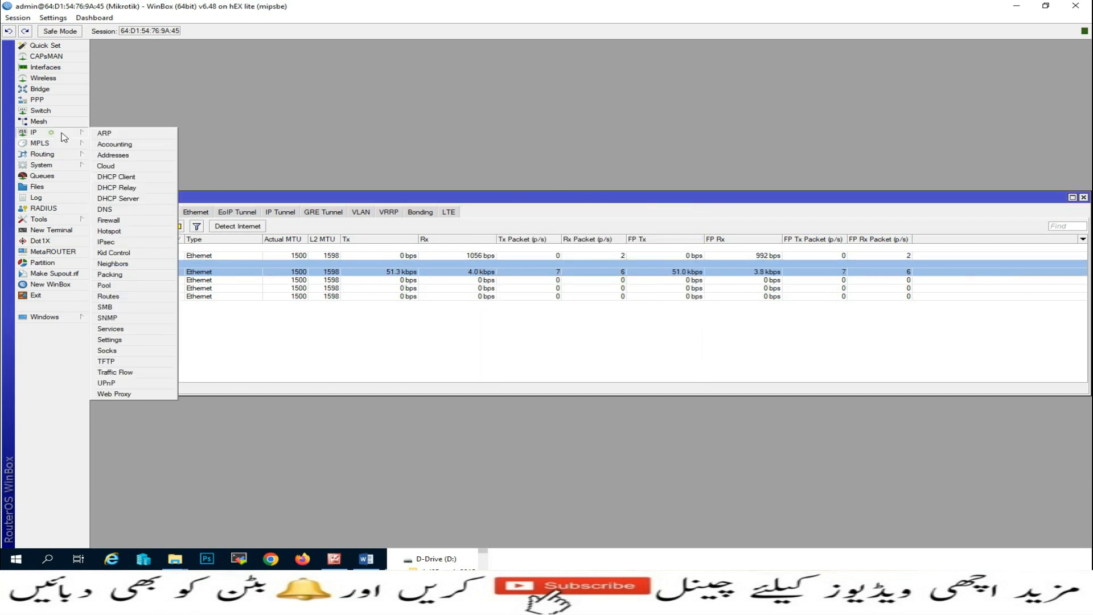
click(117, 177)
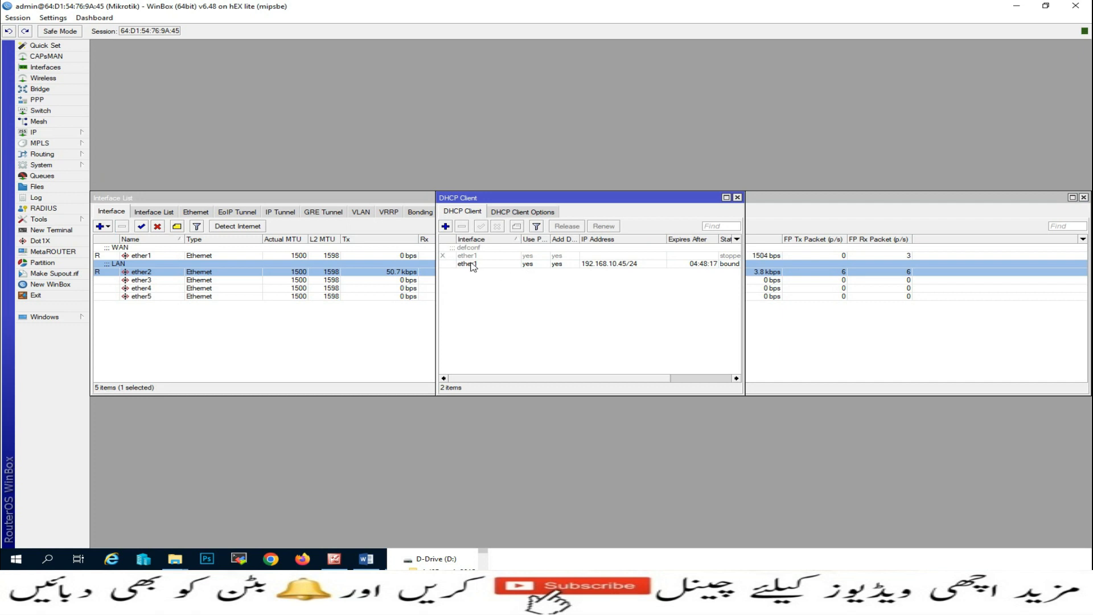
click(471, 263)
click(461, 227)
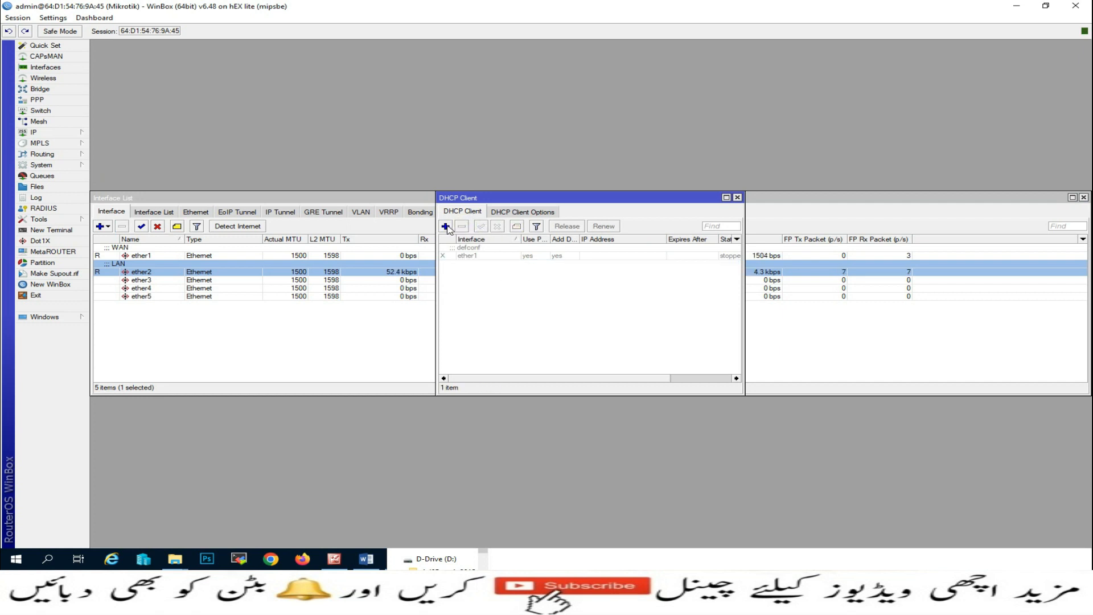
click(445, 226)
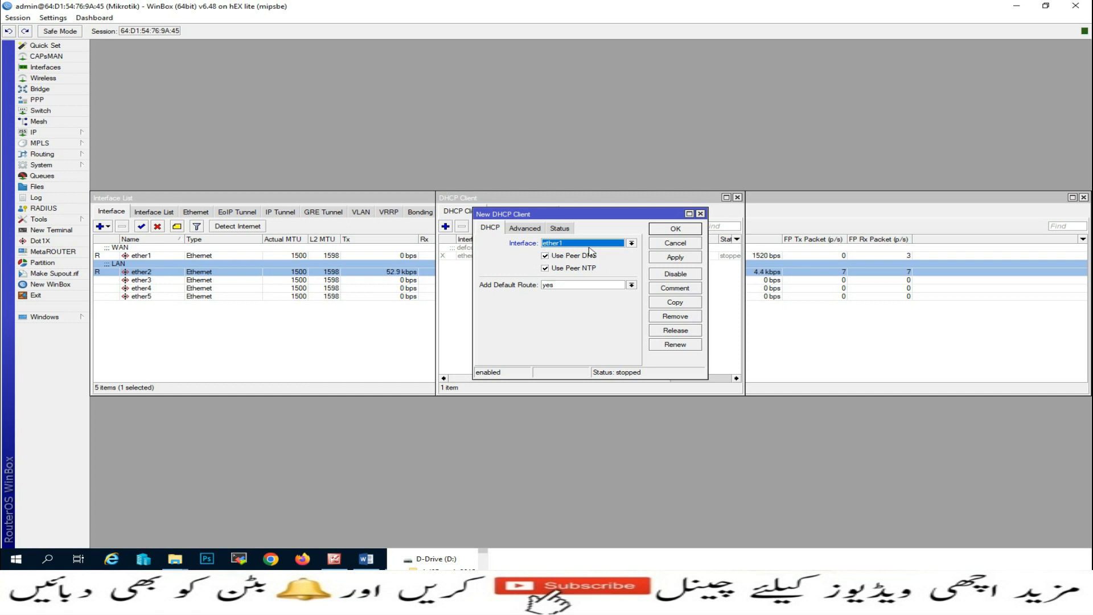
click(676, 229)
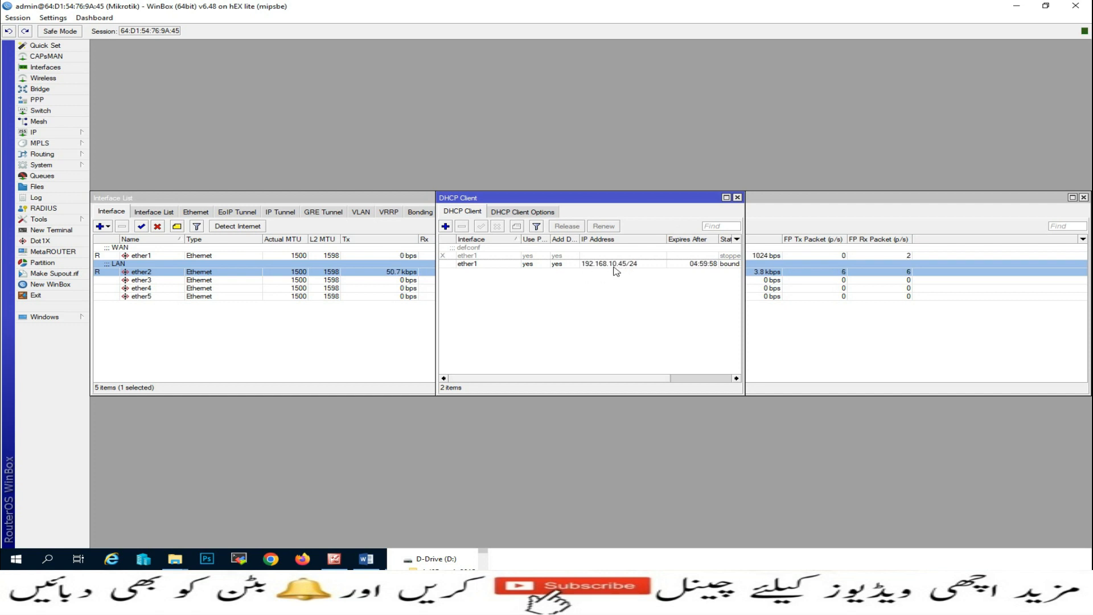
Review the L8-3 bridging topology picture and compare it with the IP address leased by the ether1 DHCP client.
click(341, 561)
key(Right)
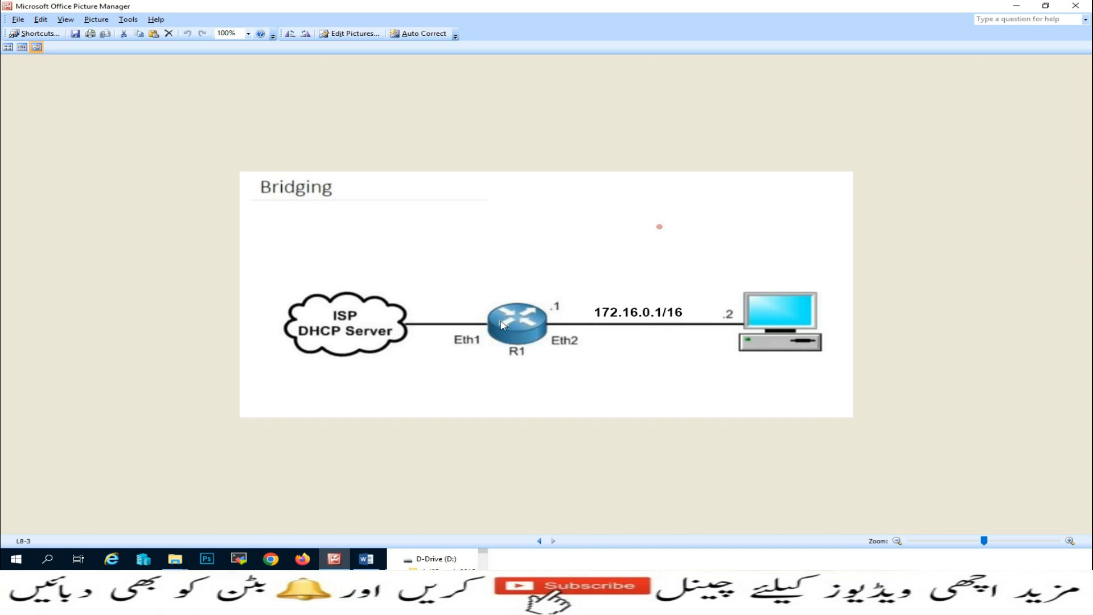
click(1017, 5)
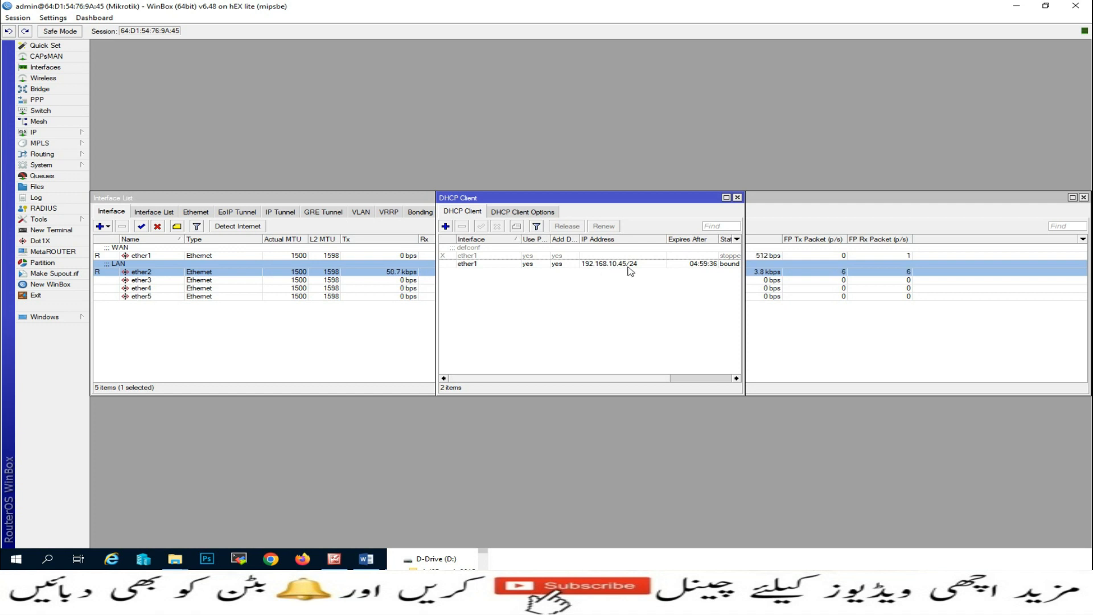
mouse_move(630, 271)
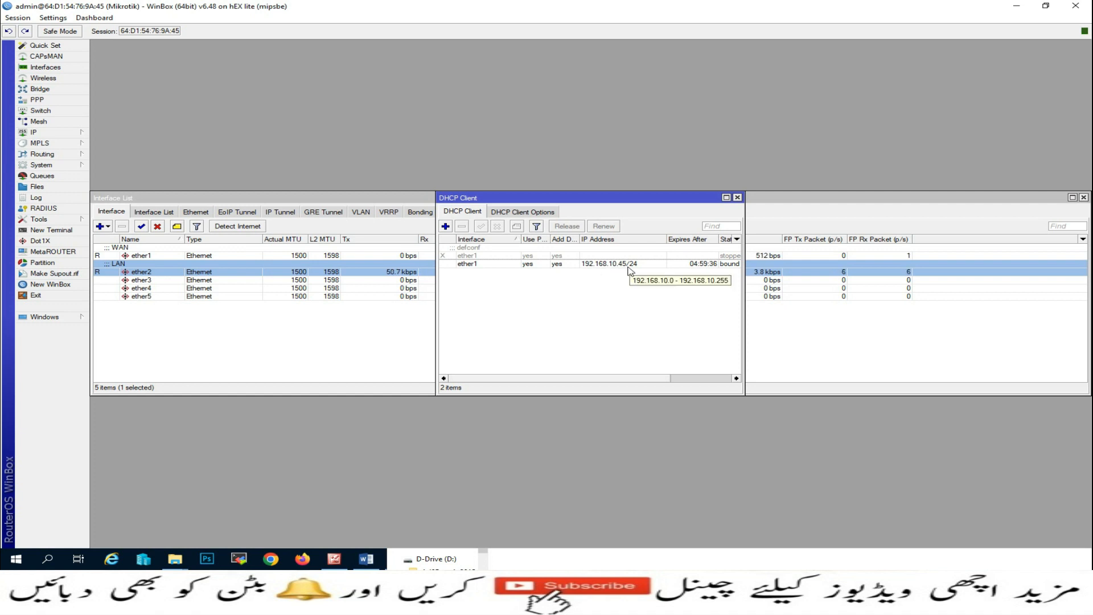
click(737, 198)
Remove the dynamic 0.0.0.0/0 default route from the IP route list.
click(33, 132)
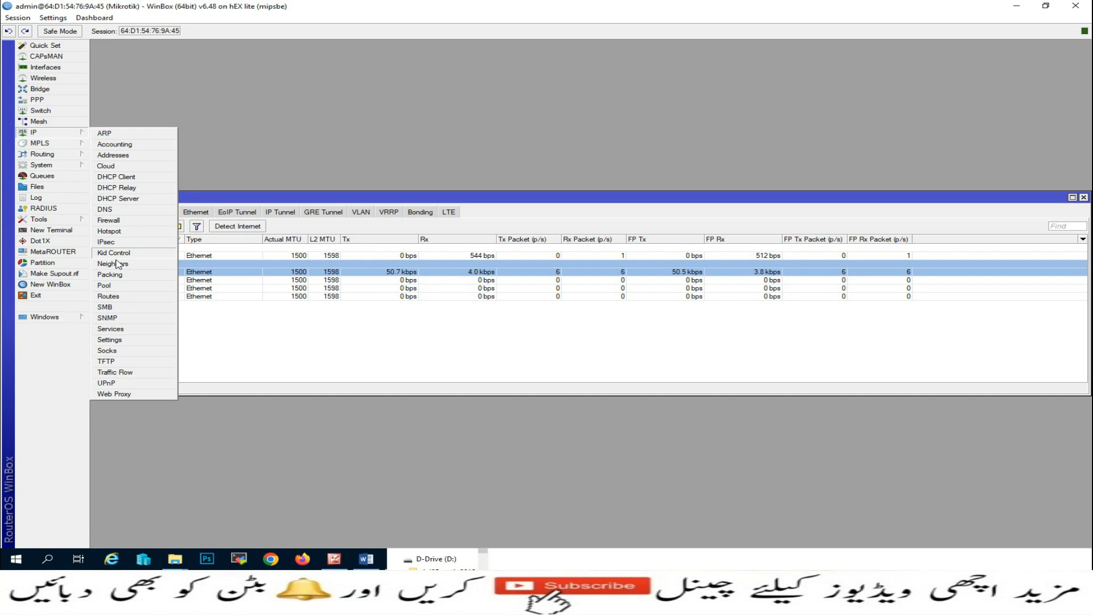
click(108, 296)
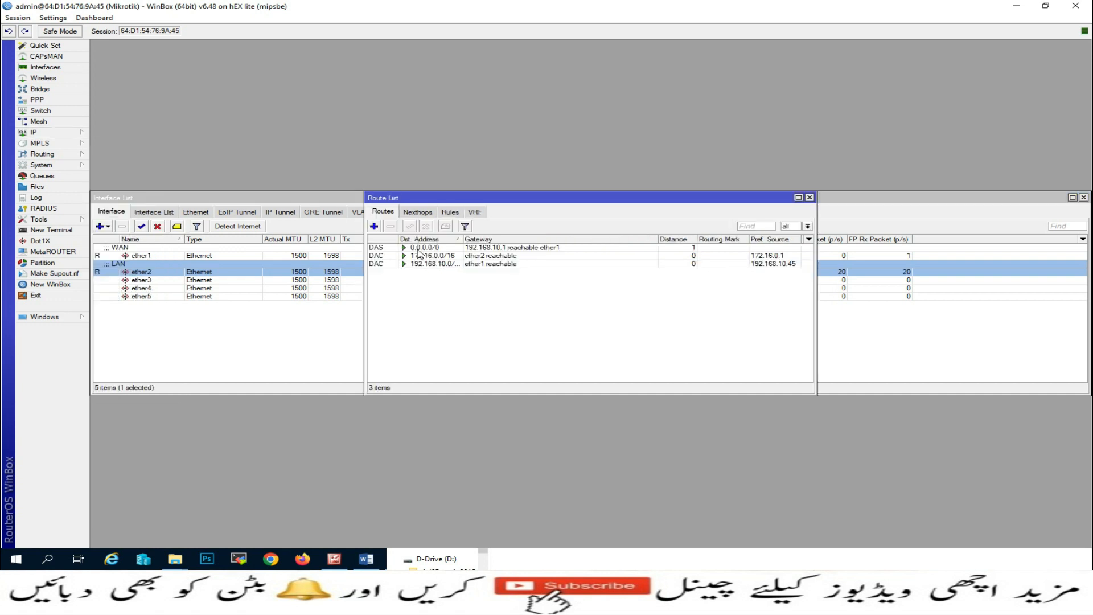
click(422, 248)
click(390, 226)
Add a default route to 0.0.0.0/0 through gateway 192.168.10.1 with ping as the gateway check.
click(374, 226)
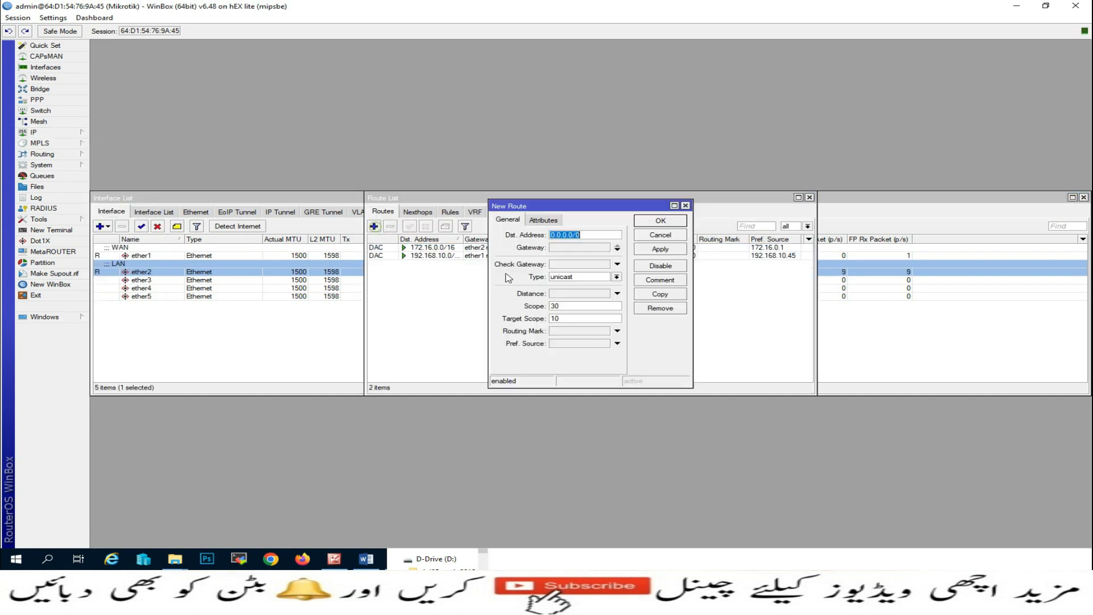
click(567, 249)
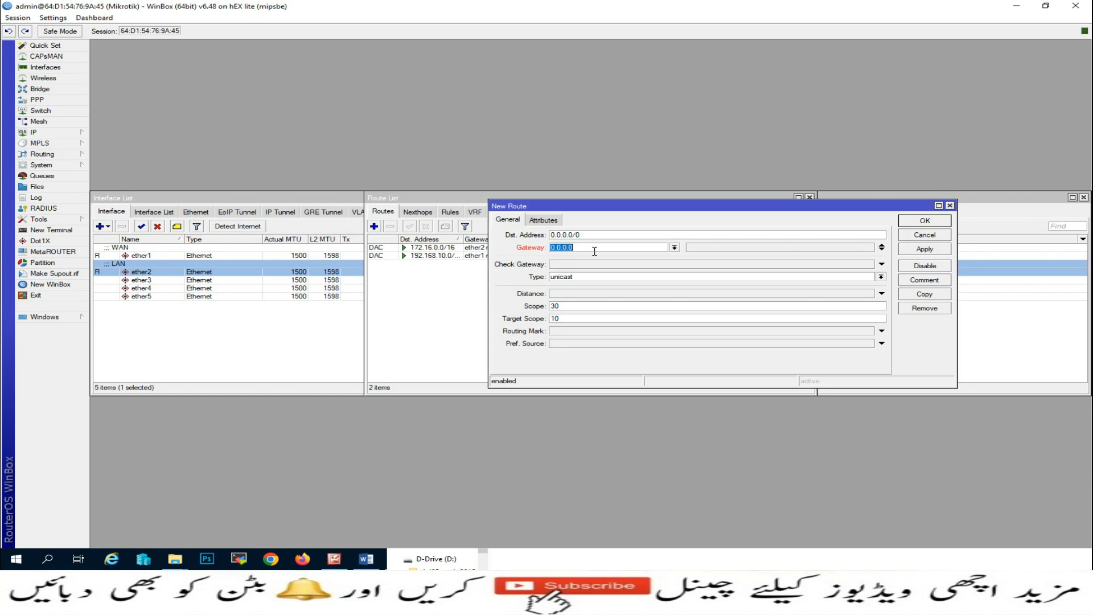
text(192.168.10.1)
click(880, 264)
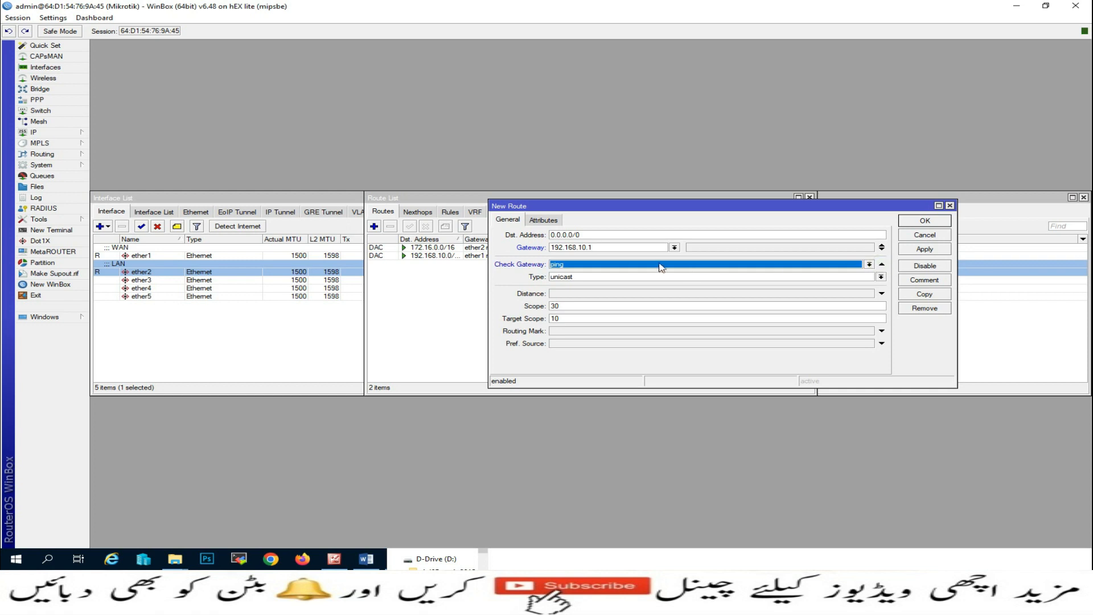
click(921, 252)
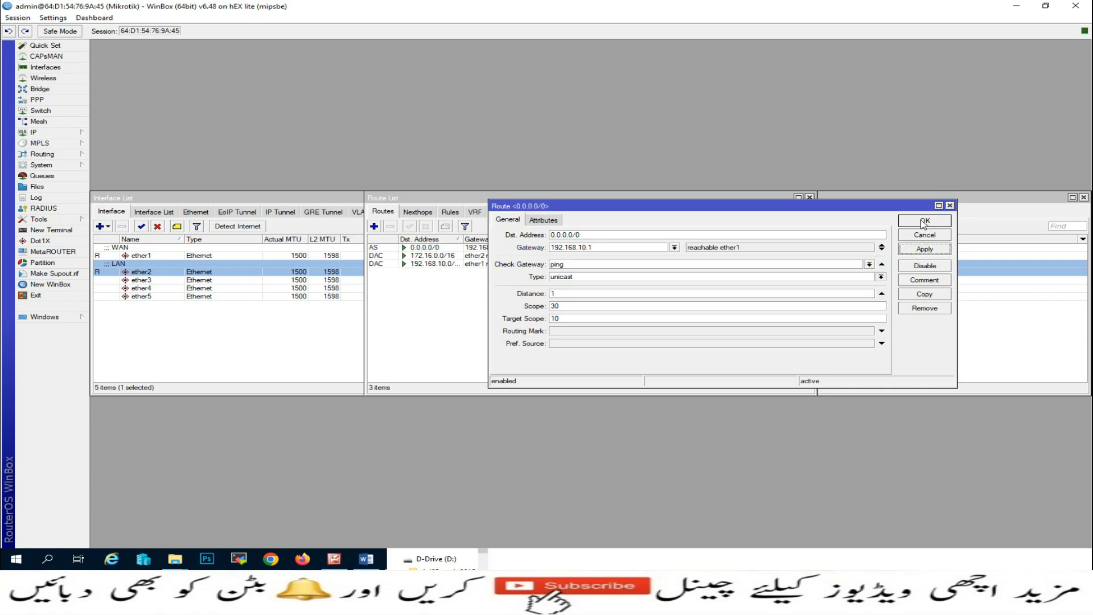
click(923, 221)
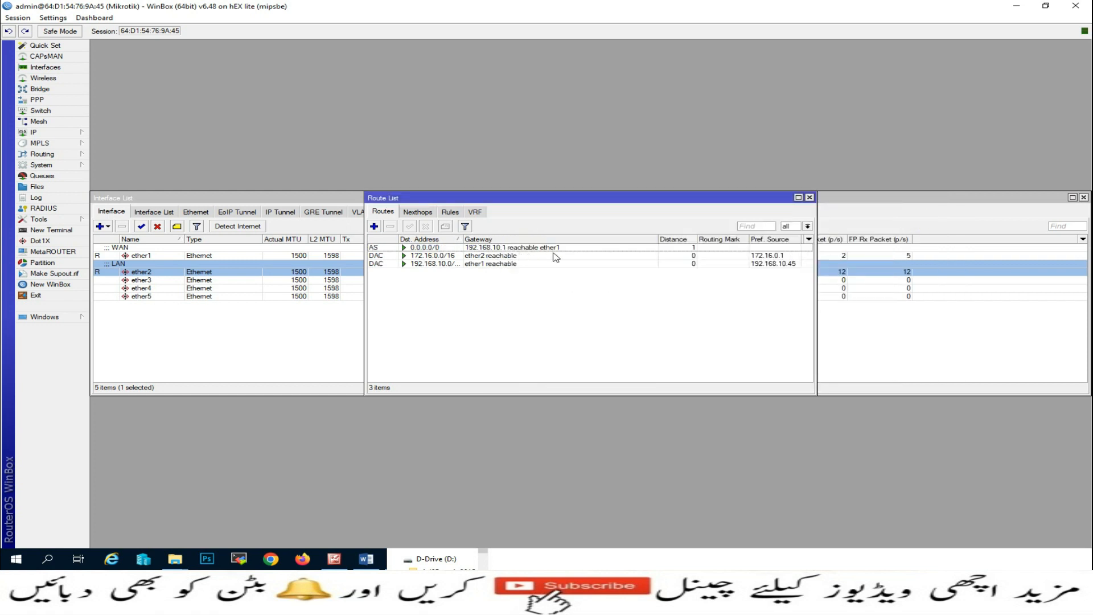
click(810, 197)
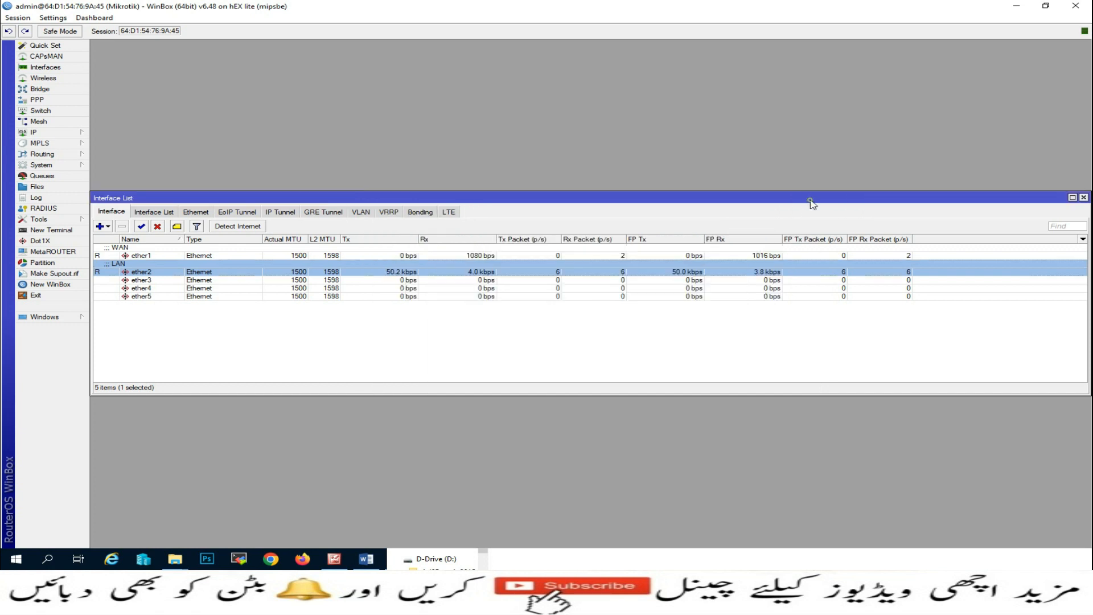
Set the router's DNS servers to 192.168.10.1 and 8.8.8.8 and apply the settings.
click(40, 132)
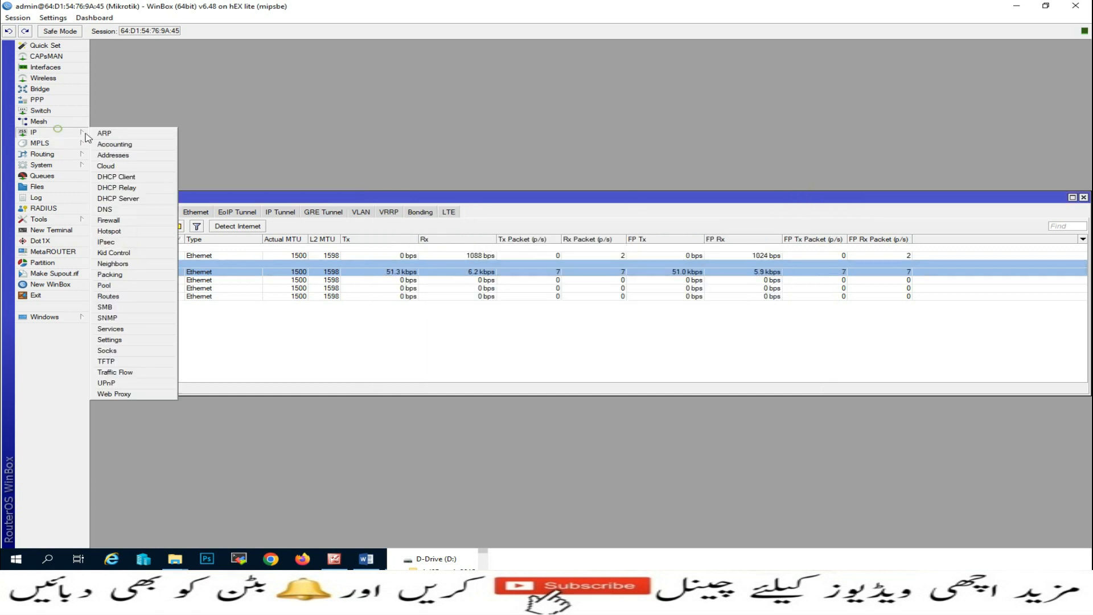
click(111, 212)
click(607, 214)
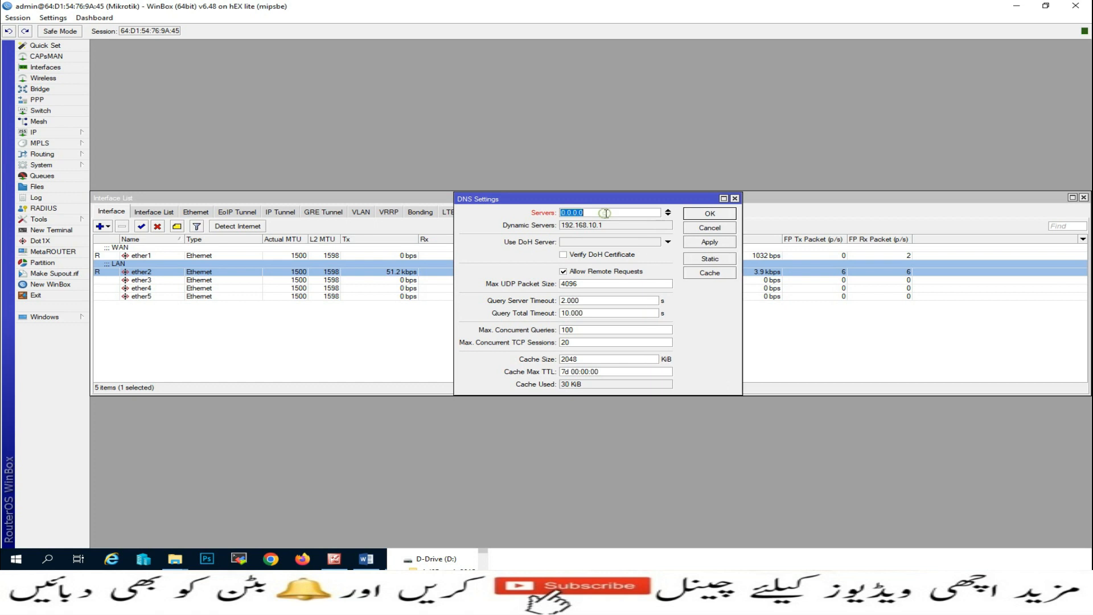
text(192.168.10.1)
click(668, 215)
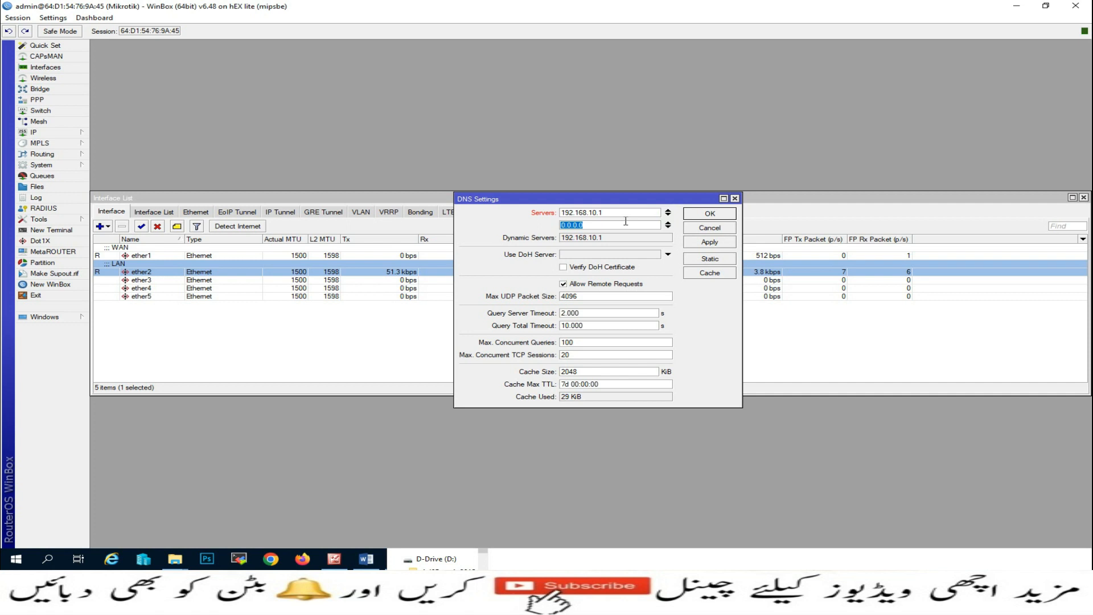
text(8.8.8)
click(710, 242)
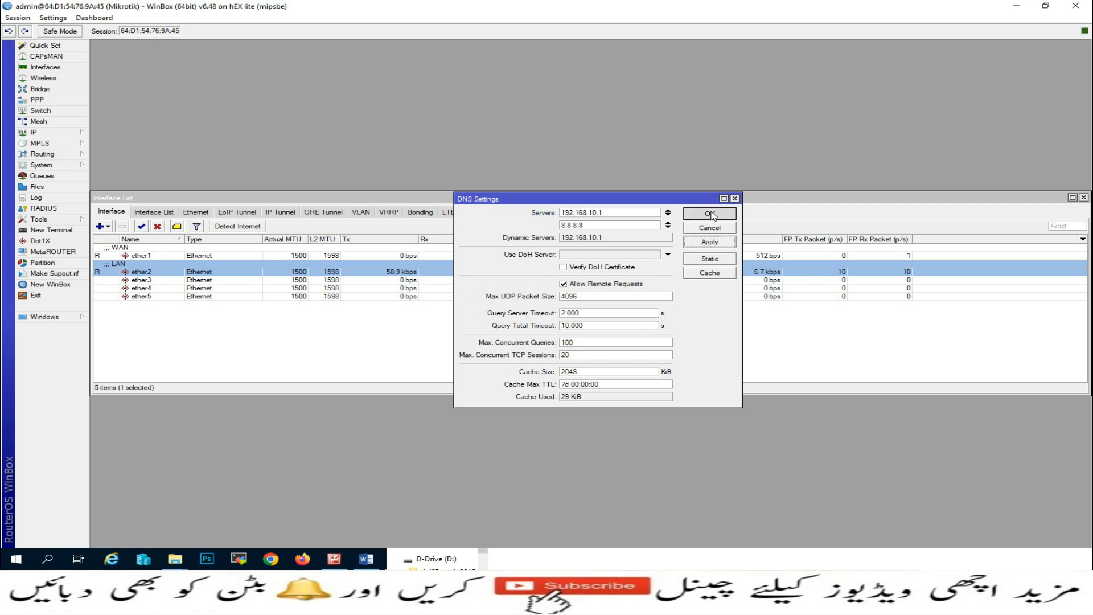
click(710, 214)
Add a firewall NAT rule in the srcnat chain with the action masquerade.
click(46, 133)
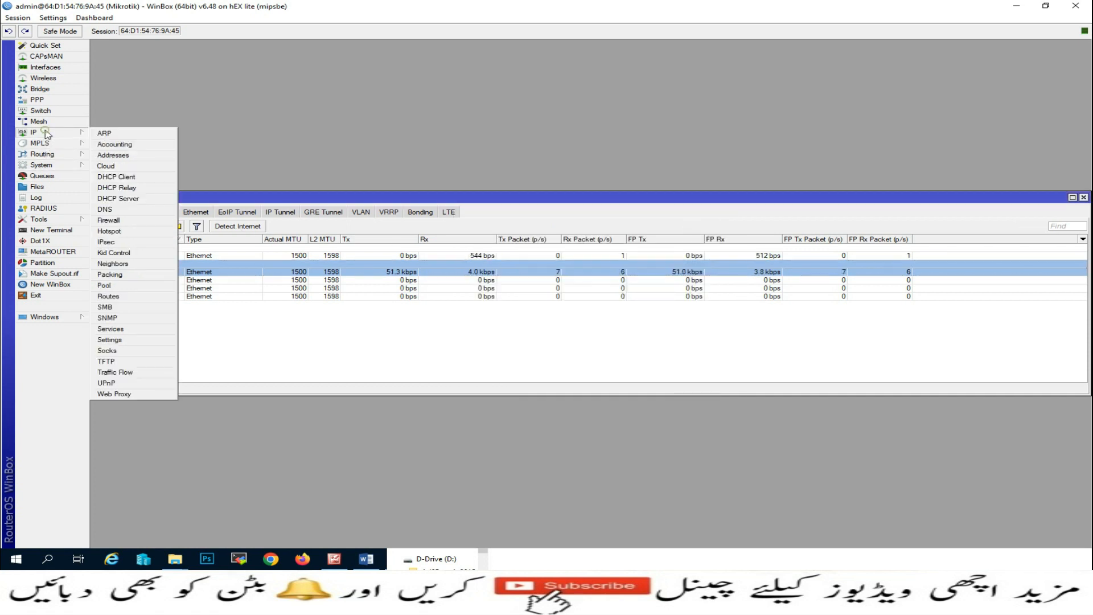
click(116, 219)
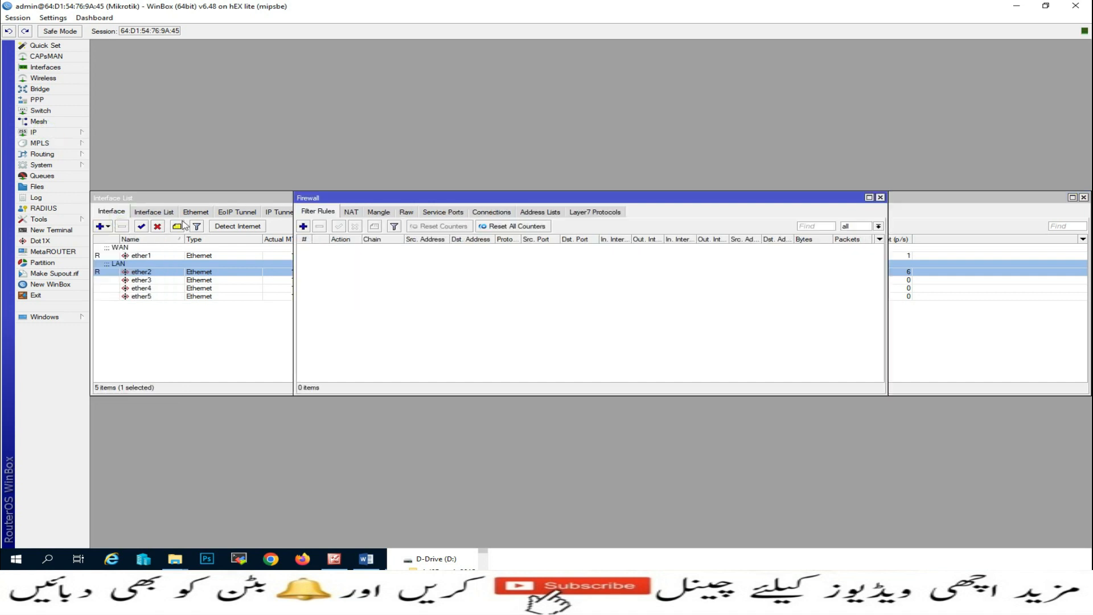
click(351, 214)
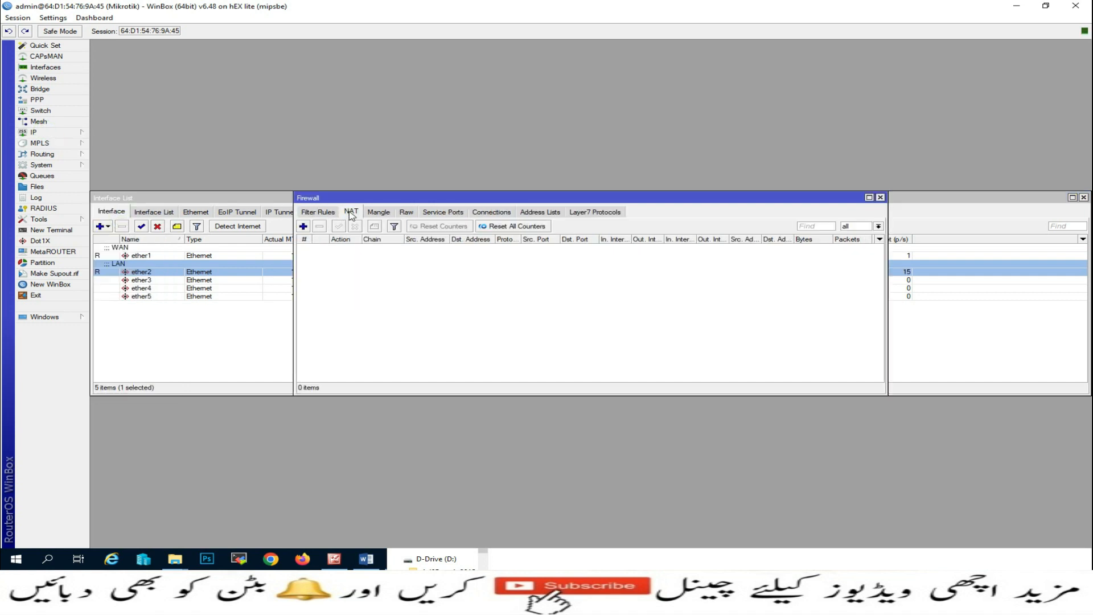
click(303, 226)
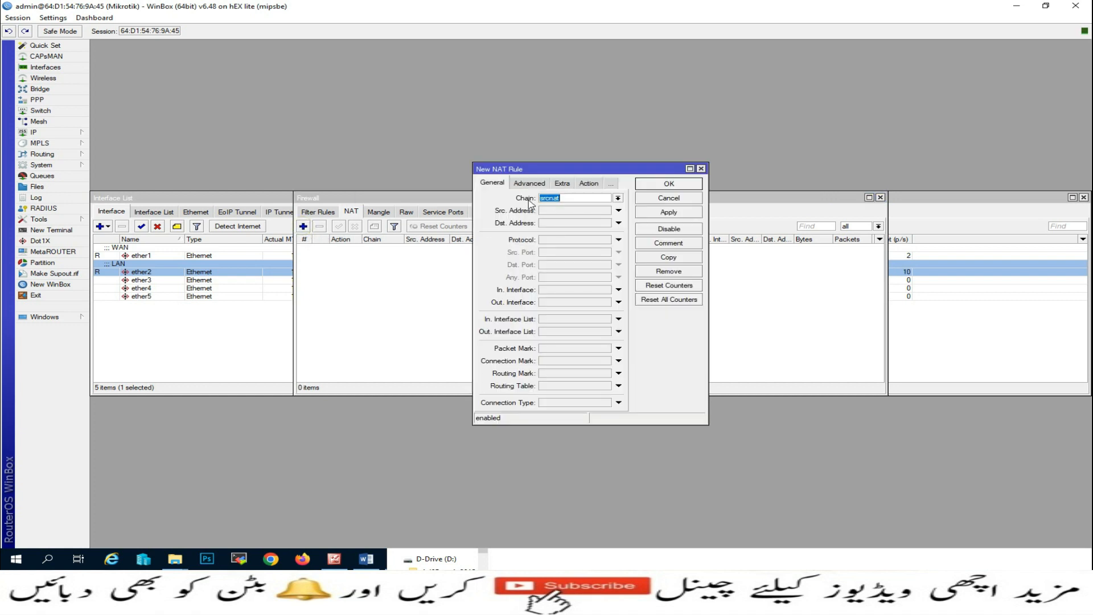
click(595, 185)
click(618, 198)
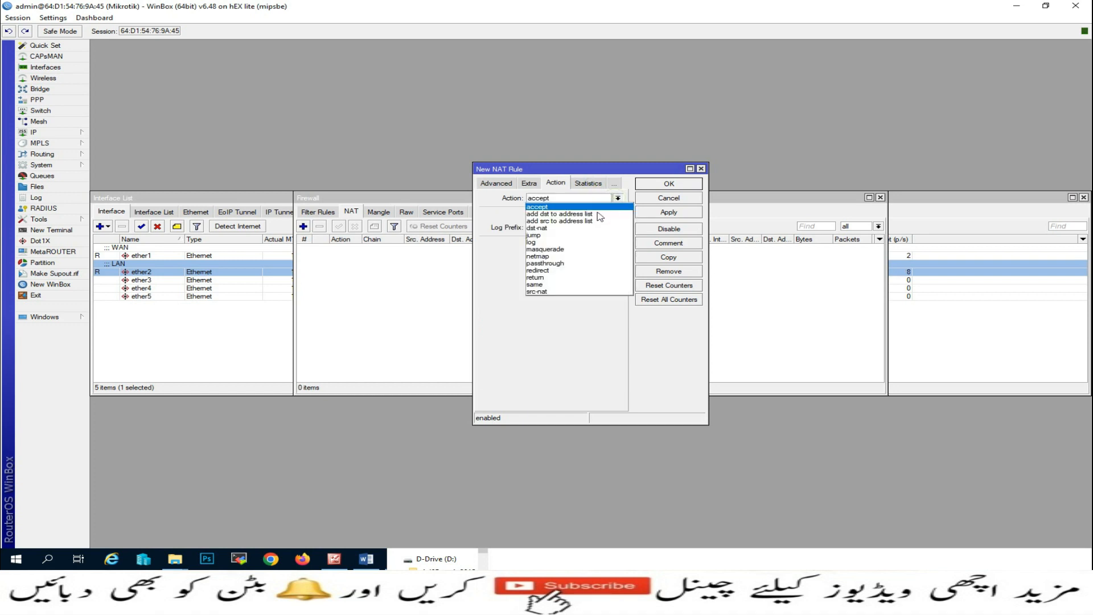
click(556, 249)
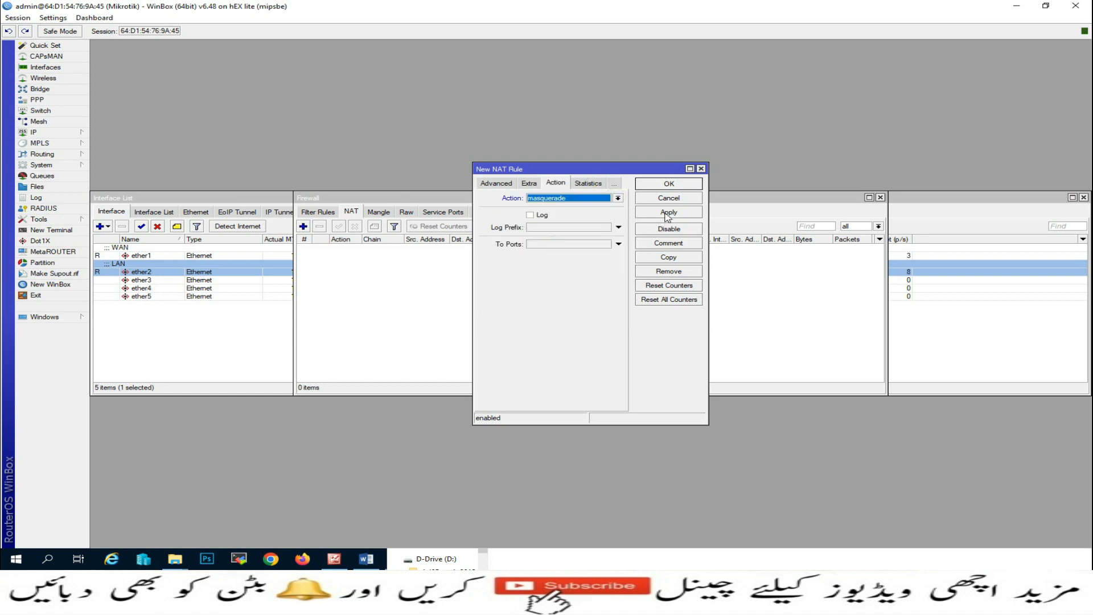
click(669, 212)
click(667, 184)
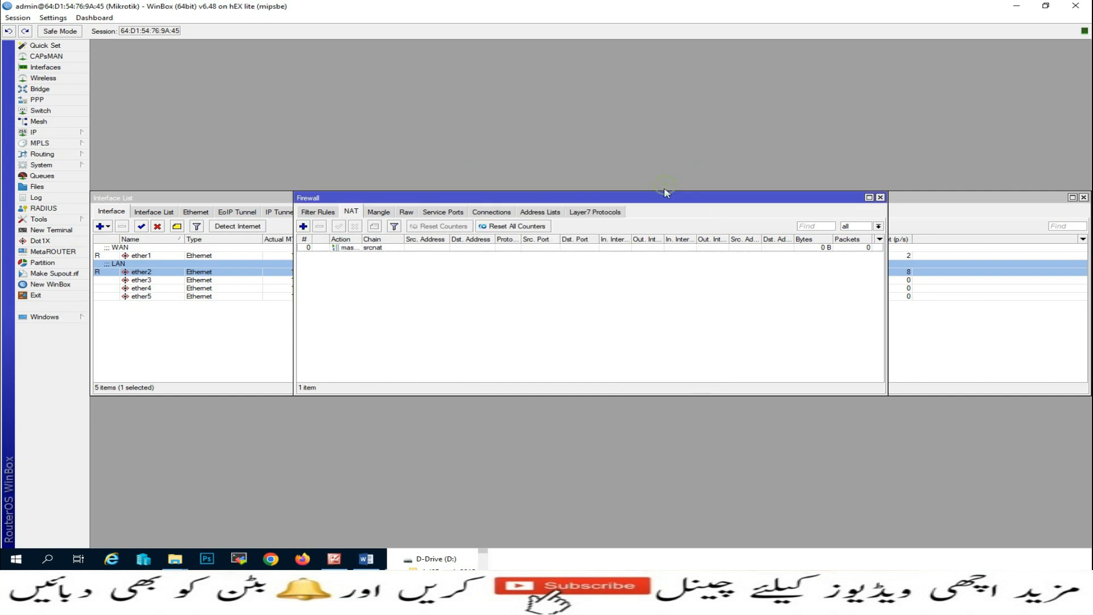
click(881, 197)
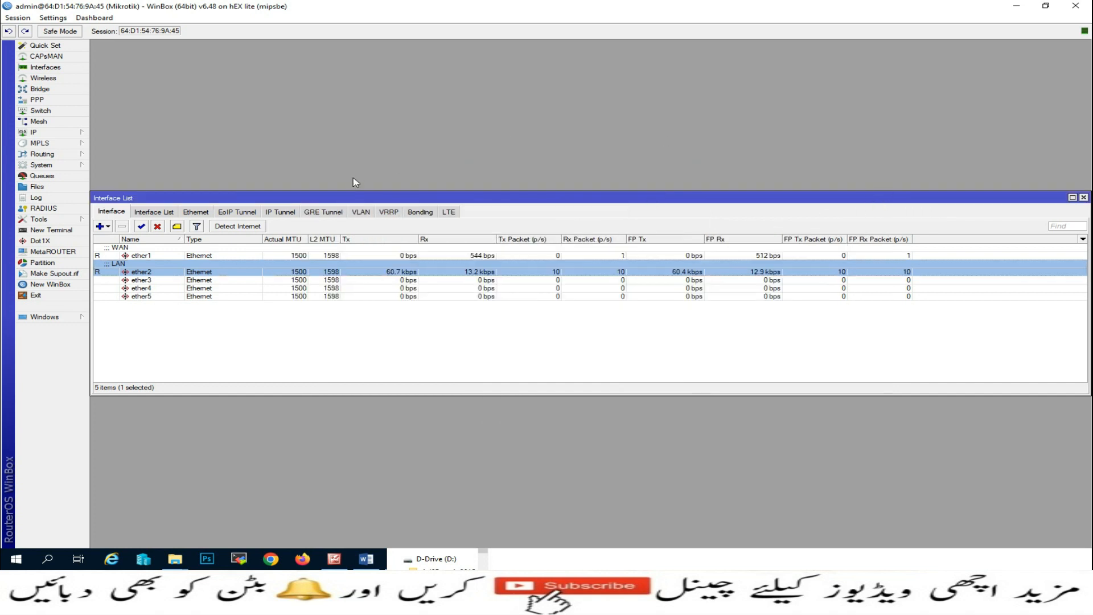
Test the router's internet access by pinging google.com from a new router terminal, stop the ping and close the terminal.
click(51, 230)
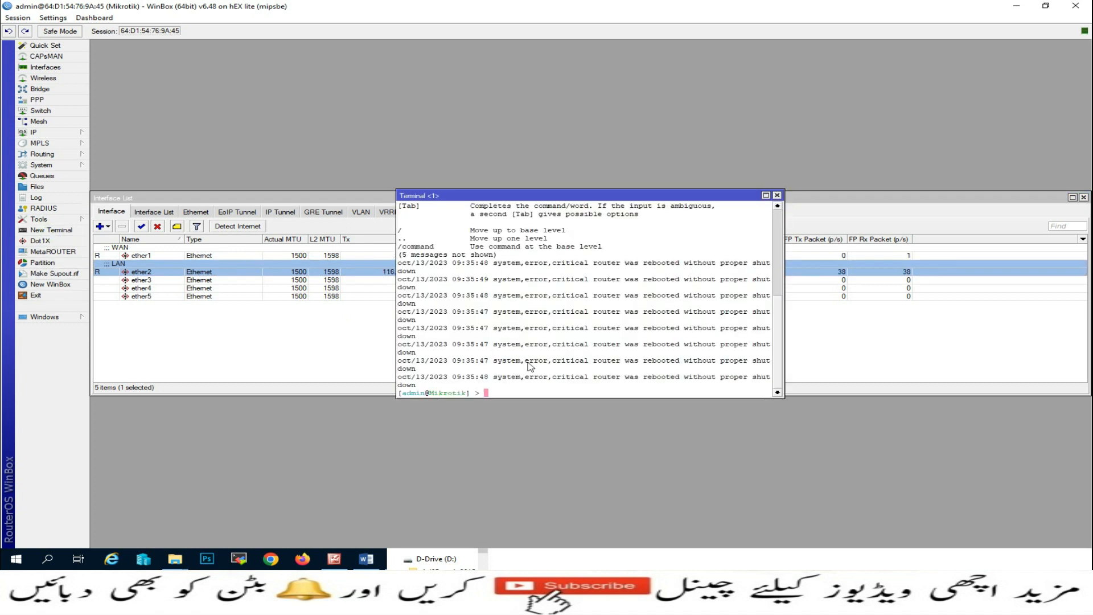
key(Return)
key(Return)
key(Return)
key(Return)
key(Return)
key(Return)
key(Return)
text(ping google)
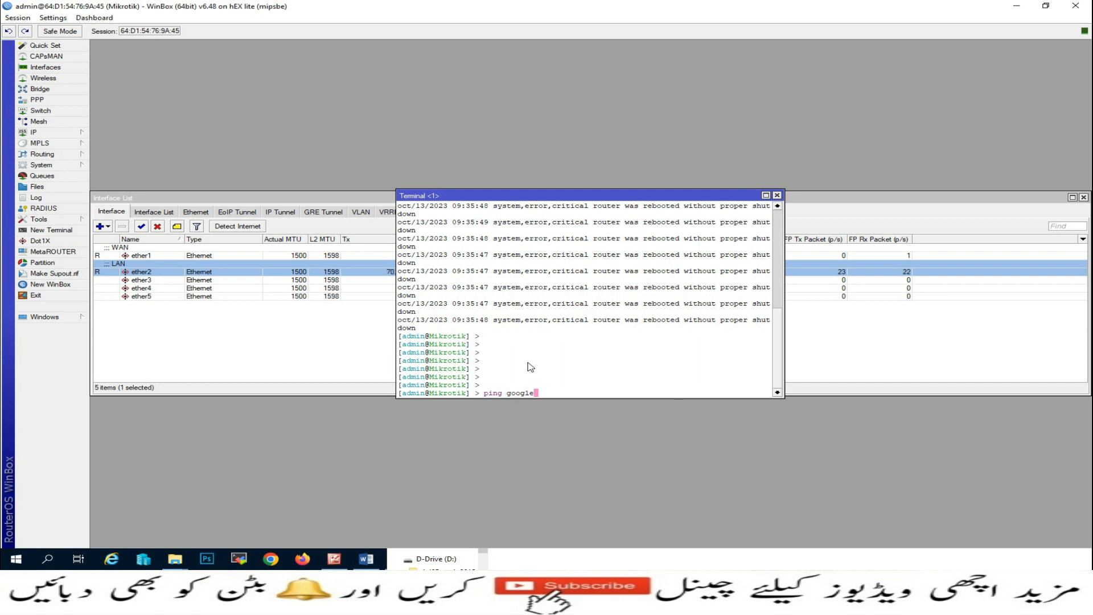
text(.com)
key(Return)
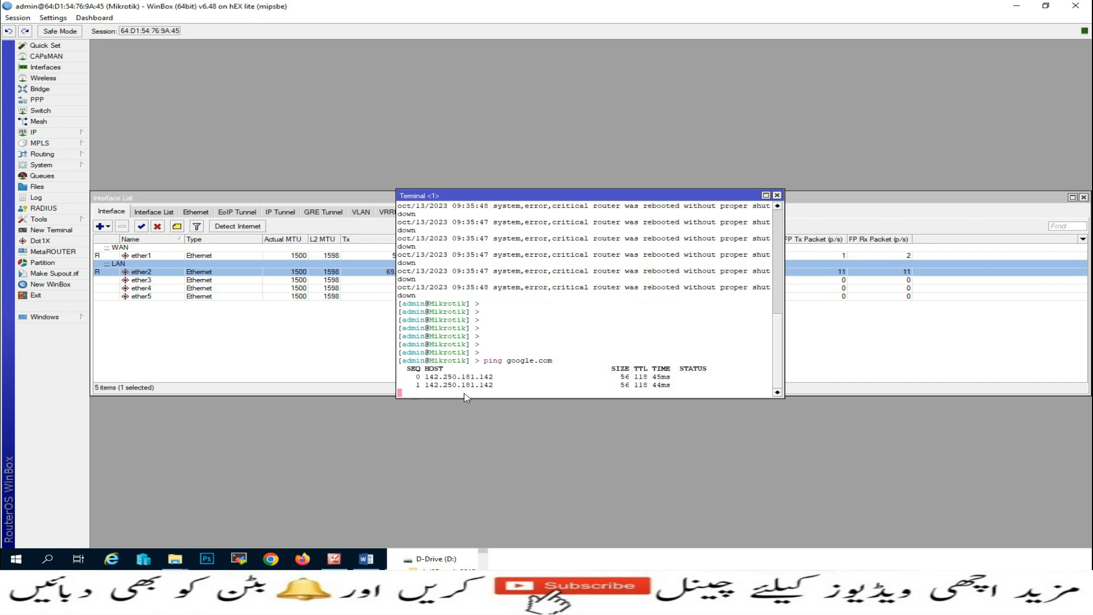
key(ctrl+c)
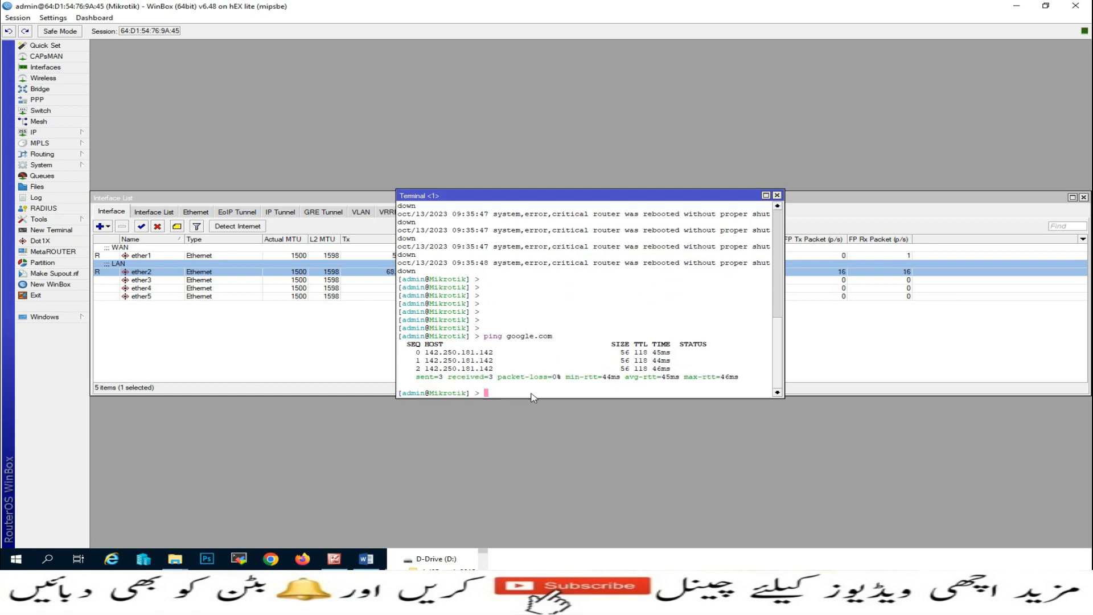
click(777, 196)
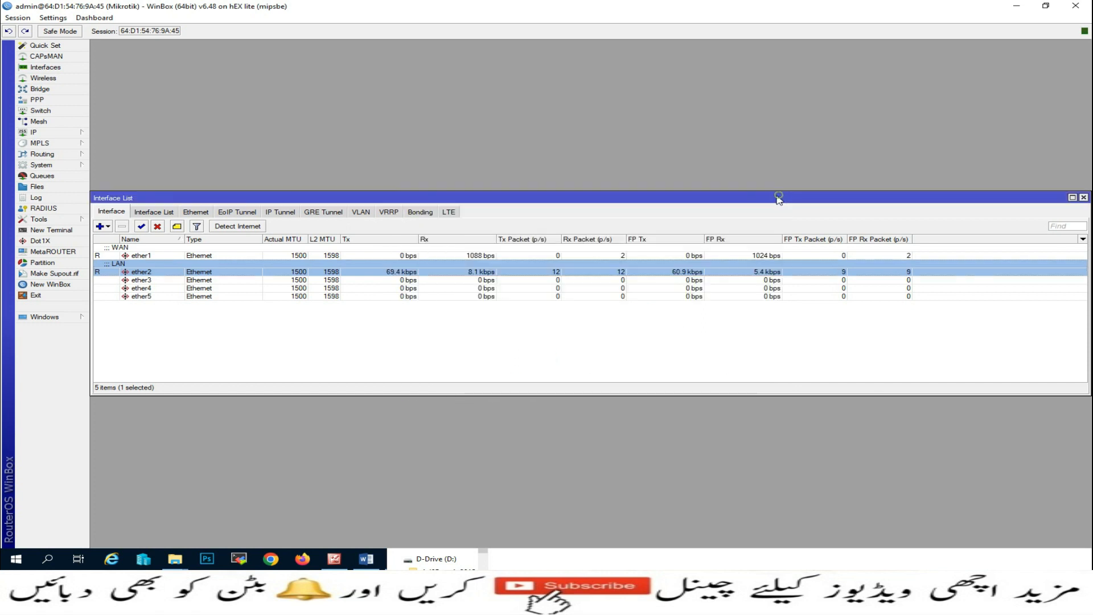
Switch to the Windows network connections and examine the connection details of the HyperV-1 adapter.
click(1015, 8)
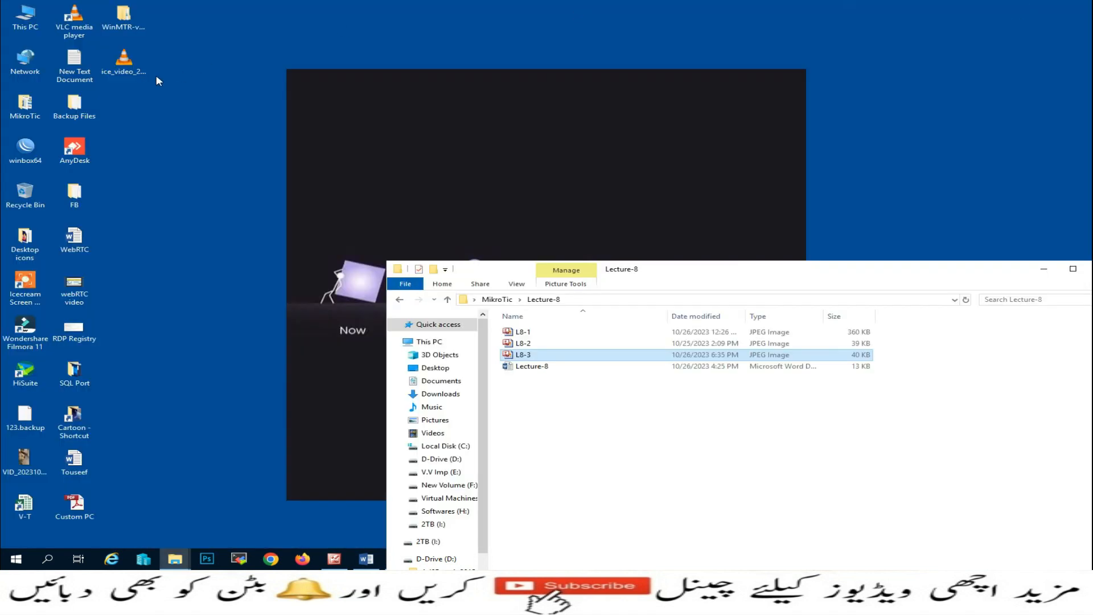
right_click(47, 54)
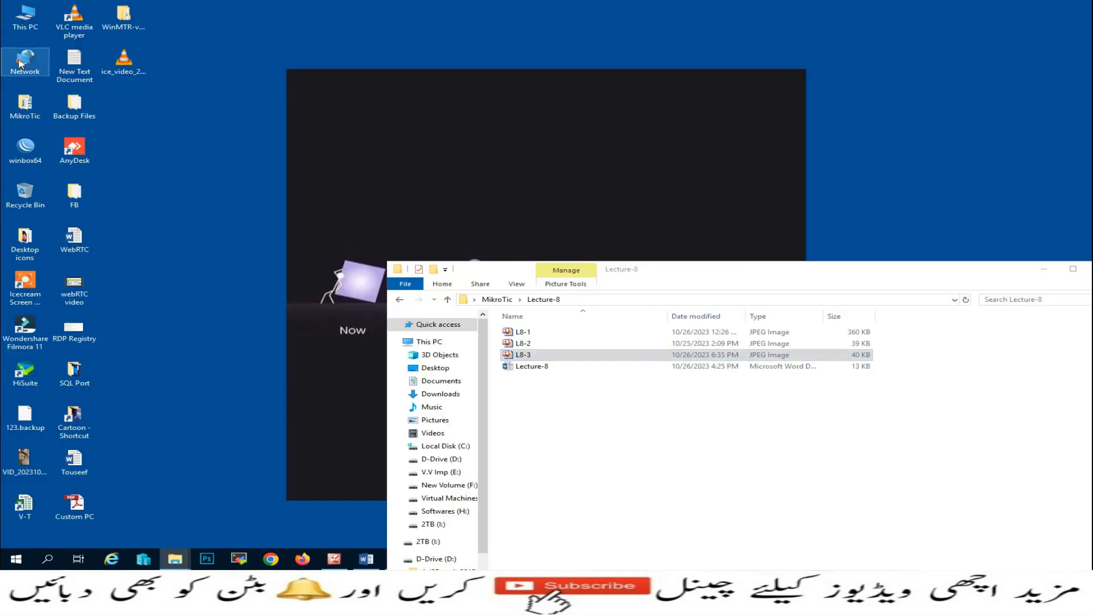
click(73, 163)
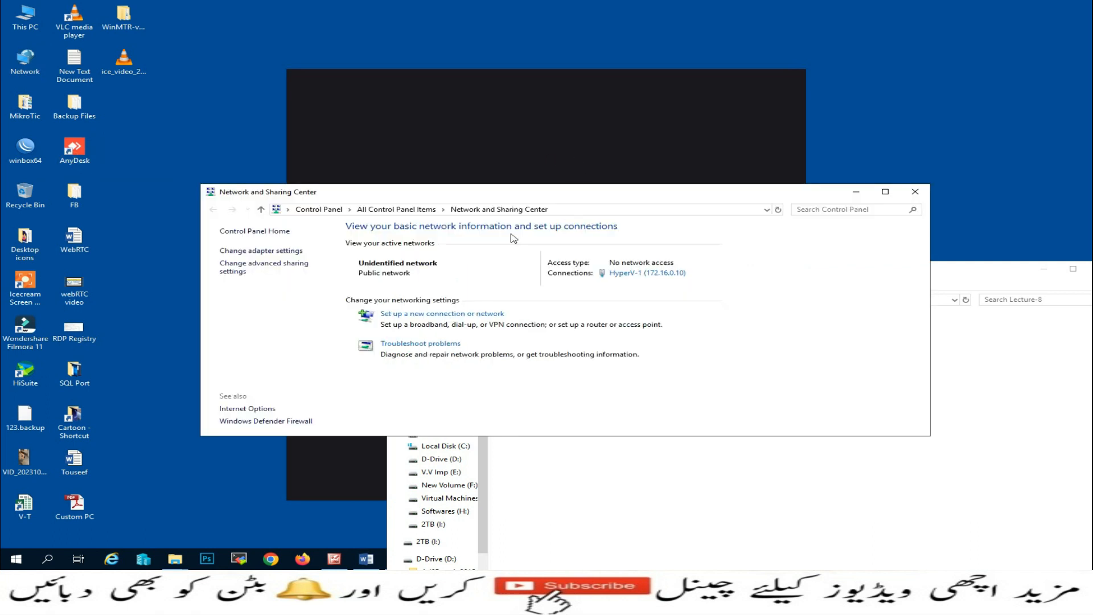
click(283, 252)
double_click(308, 264)
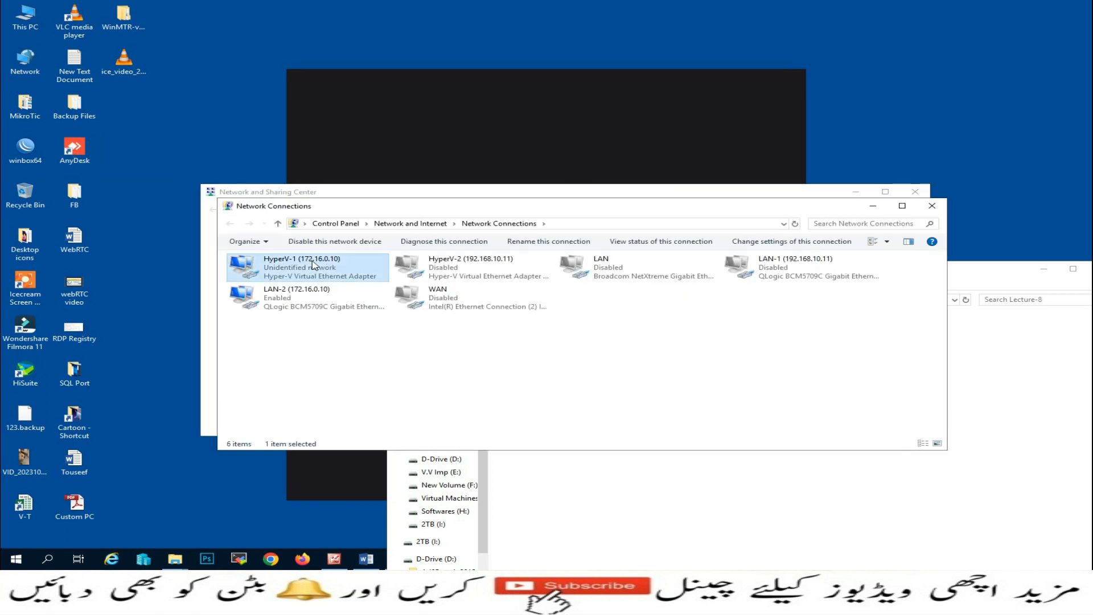
click(485, 275)
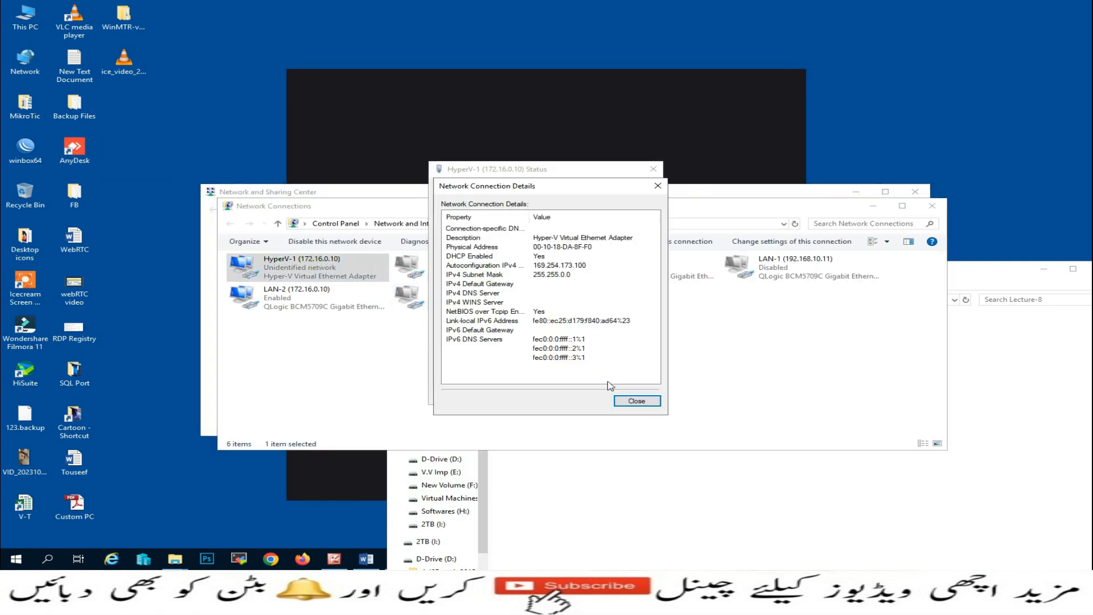
click(636, 402)
Give the HyperV-1 adapter the static IPv4 address 172.16.0.10 with a subnet mask, default gateway and DNS server, and close the network windows.
click(471, 370)
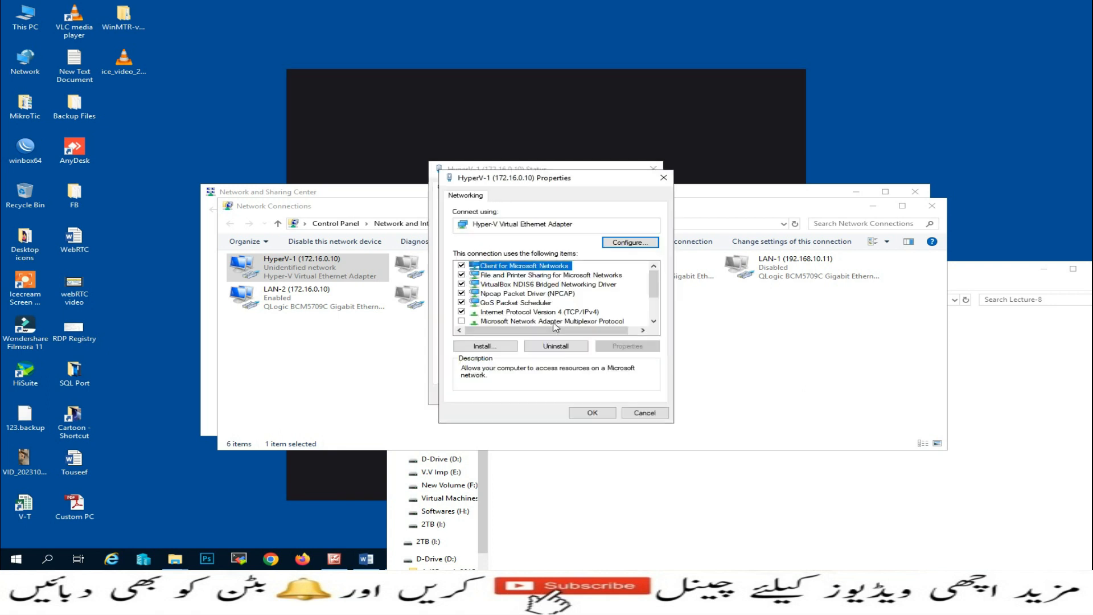
click(557, 314)
double_click(557, 314)
click(564, 297)
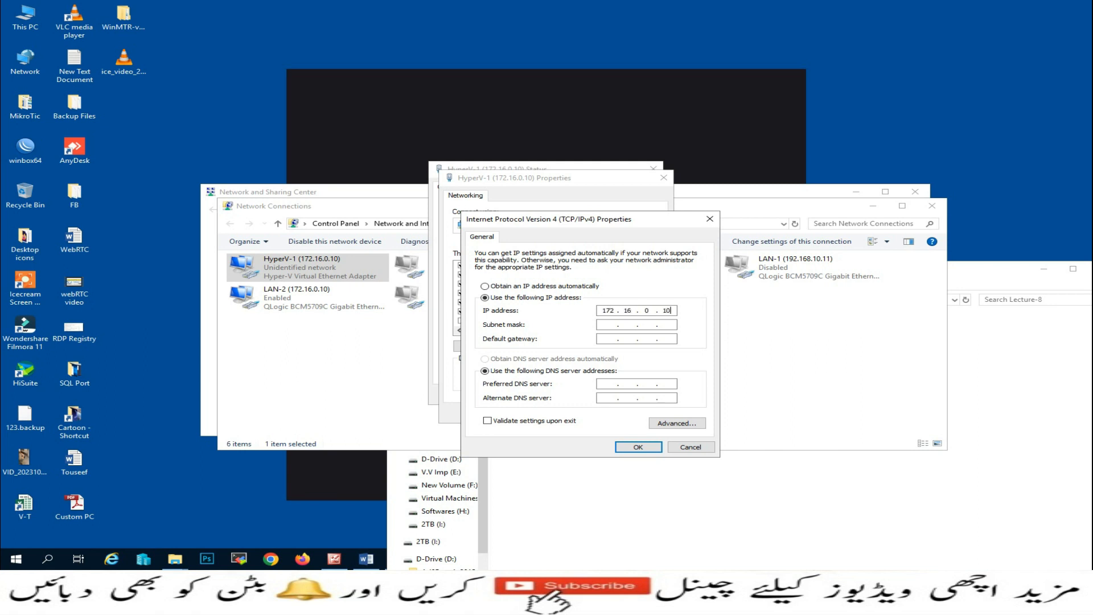
key(Tab)
click(613, 340)
key(Tab)
key(Tab)
click(639, 447)
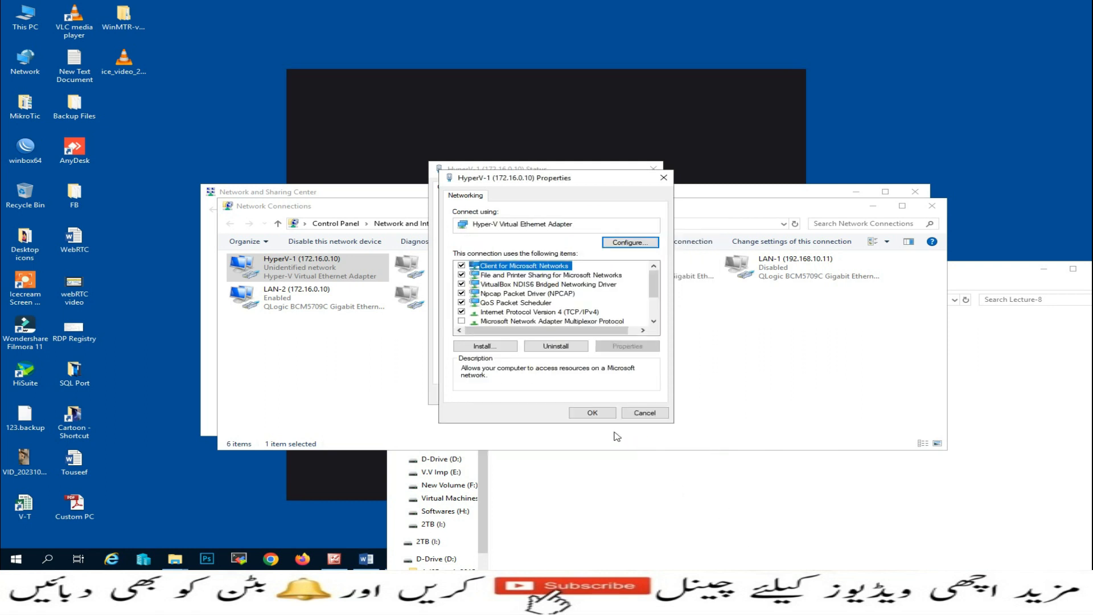
click(592, 413)
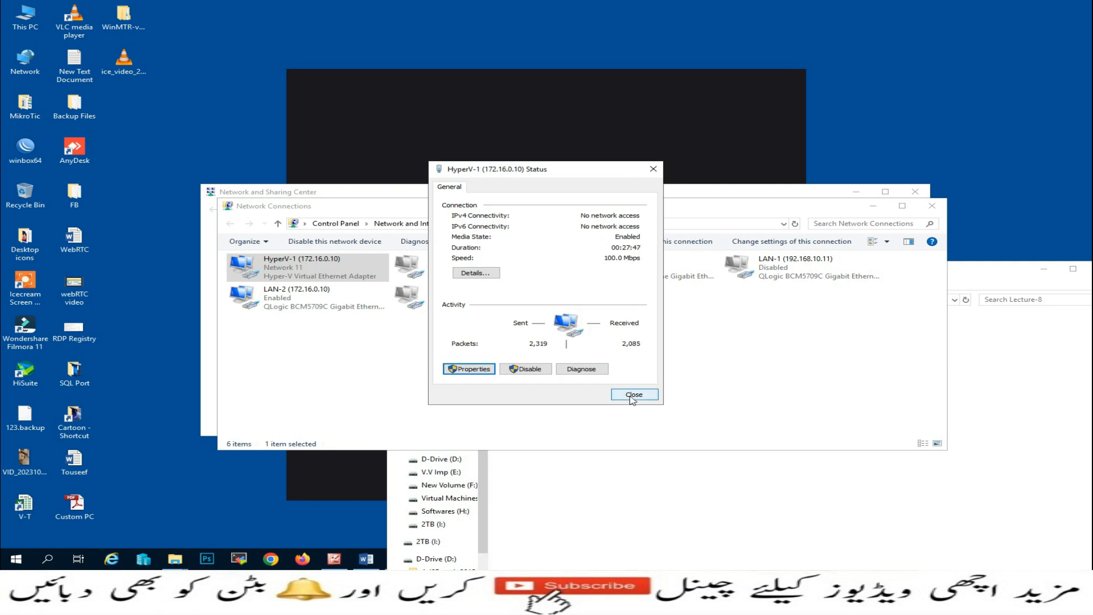
click(632, 395)
click(929, 206)
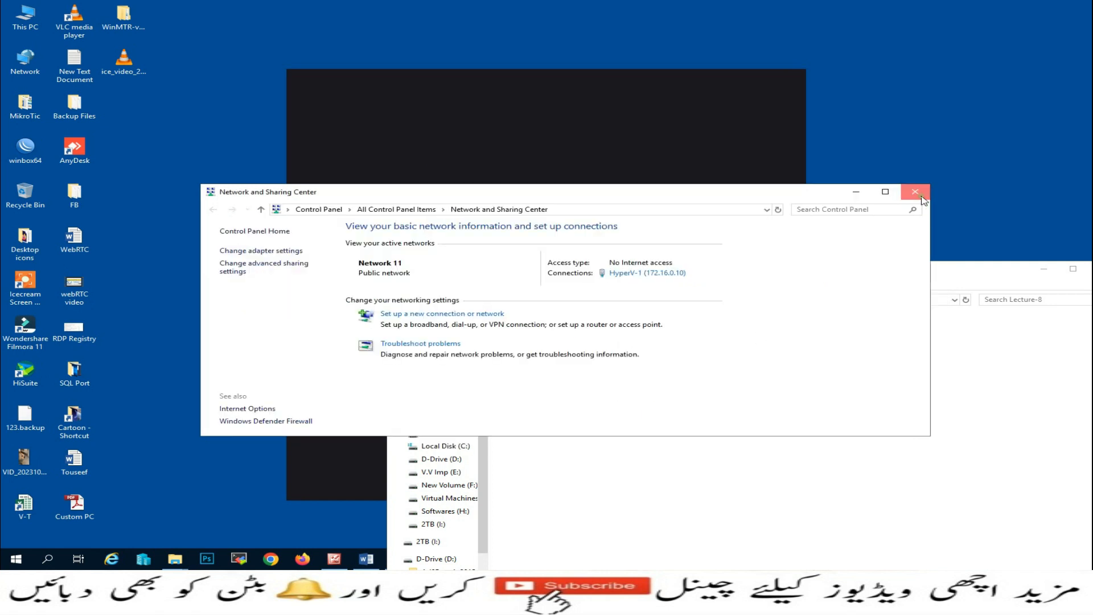
click(921, 196)
click(1044, 269)
Test the PC's internet access by pinging google.com from the Windows command prompt.
mouse_move(430, 561)
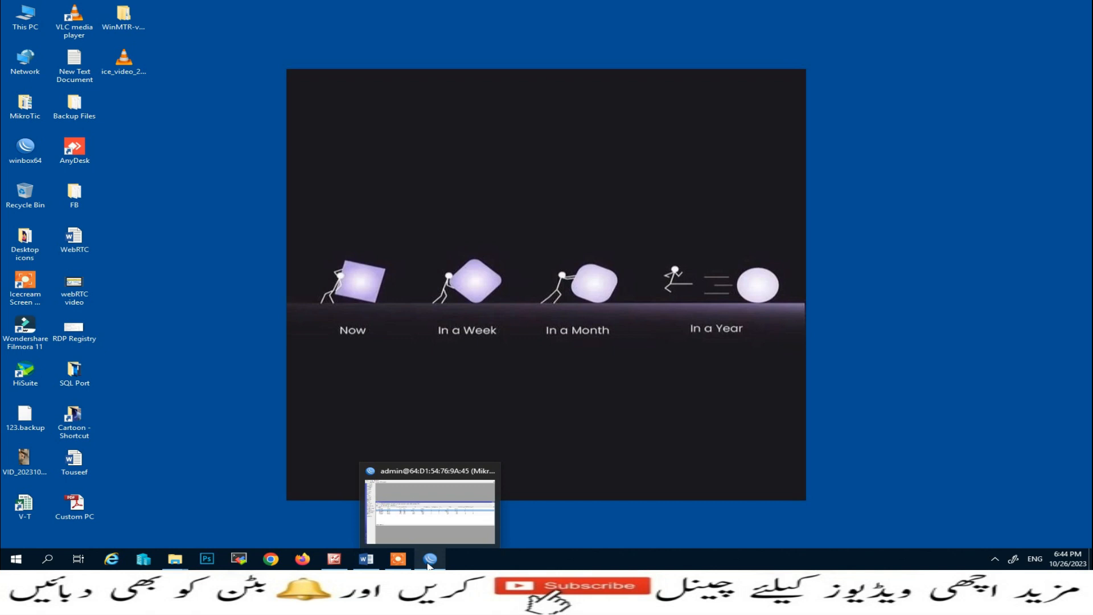
right_click(6, 557)
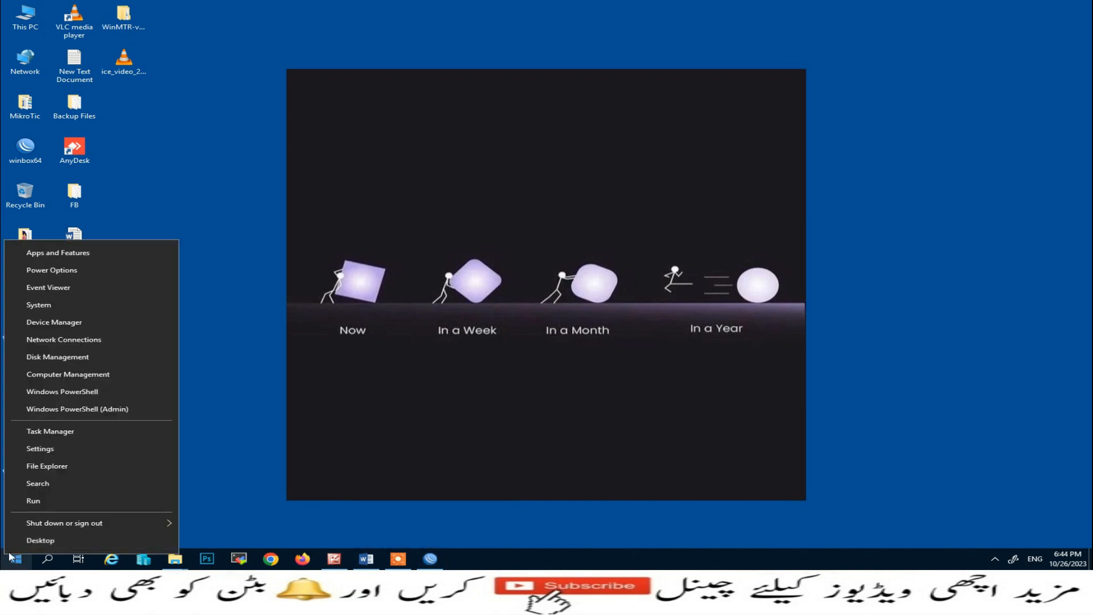
click(25, 502)
key(Return)
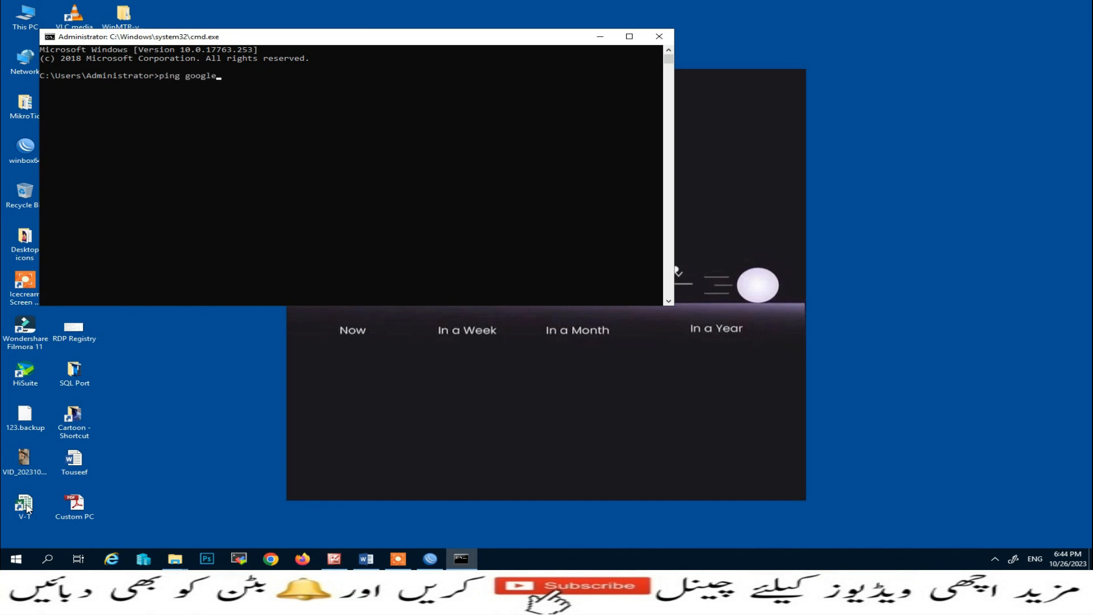
text(ping google.com)
key(Return)
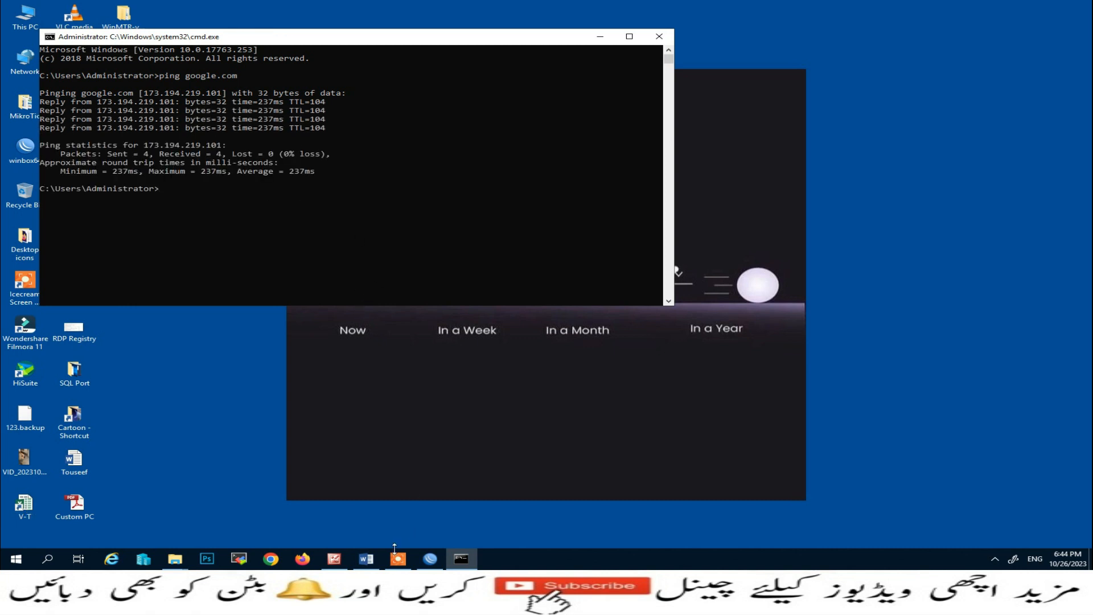
Switch to the Lecture-8 Word document and highlight the first task about providing internet to the PC.
click(367, 559)
drag(188, 235, 822, 241)
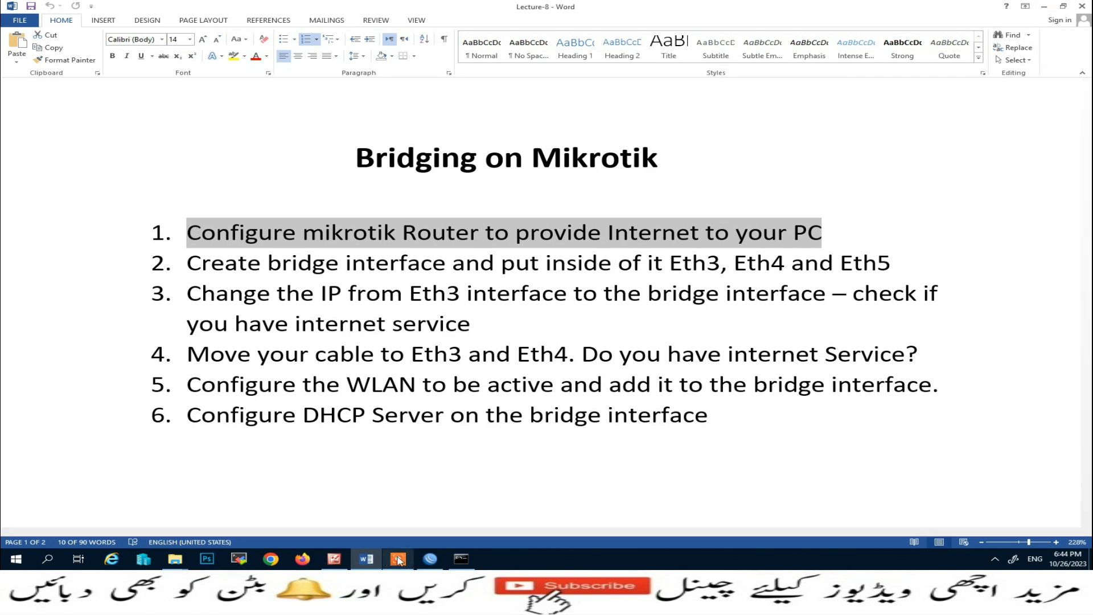
Switch to WinBox and create a new bridge interface named RWP Bridge-1.
click(430, 559)
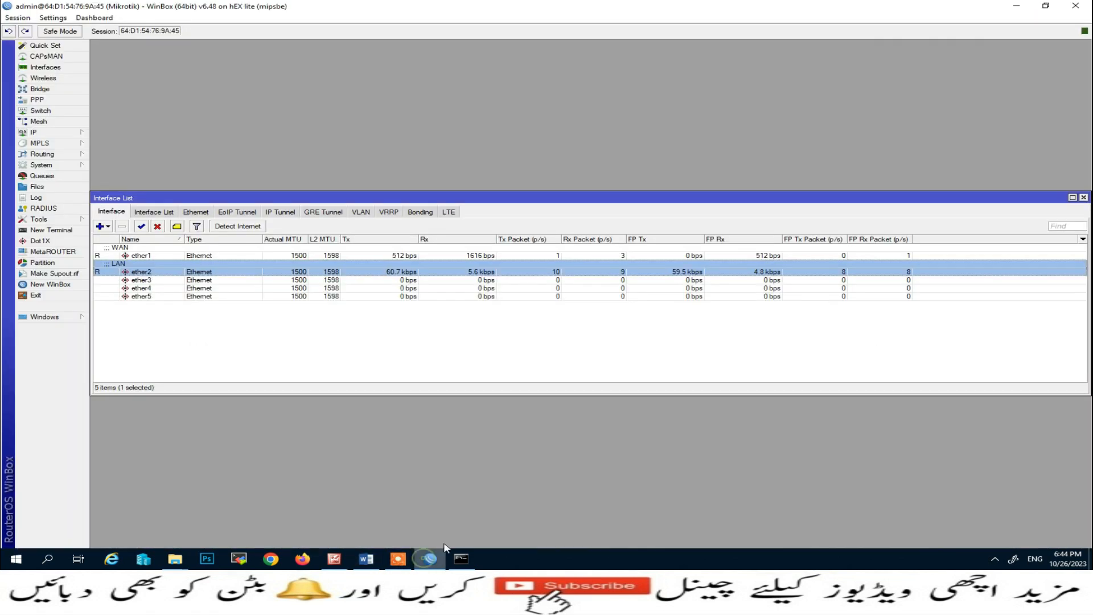
click(37, 90)
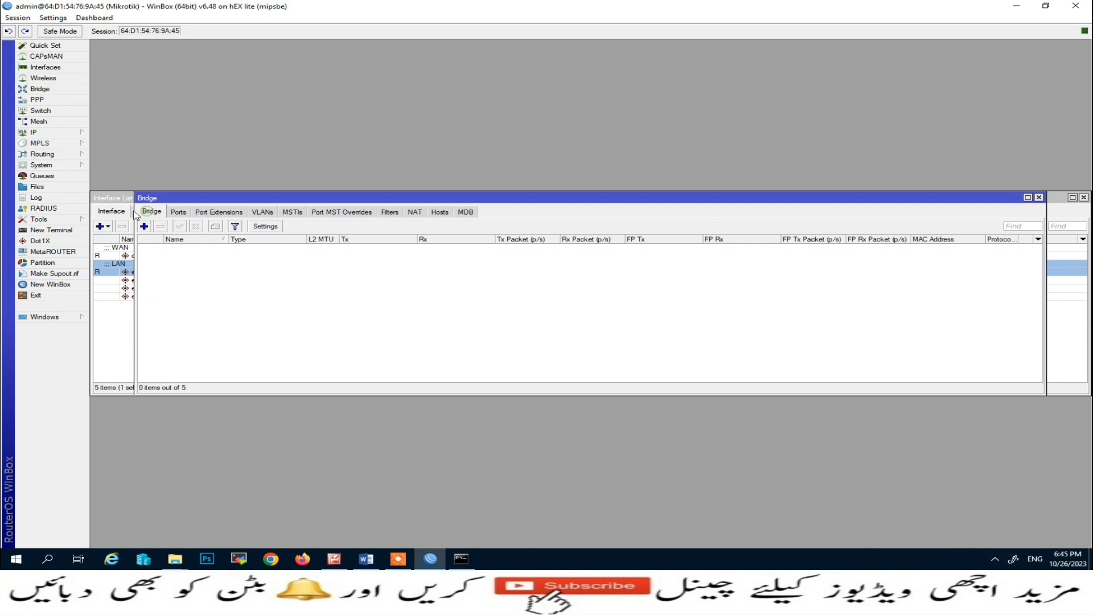
click(145, 227)
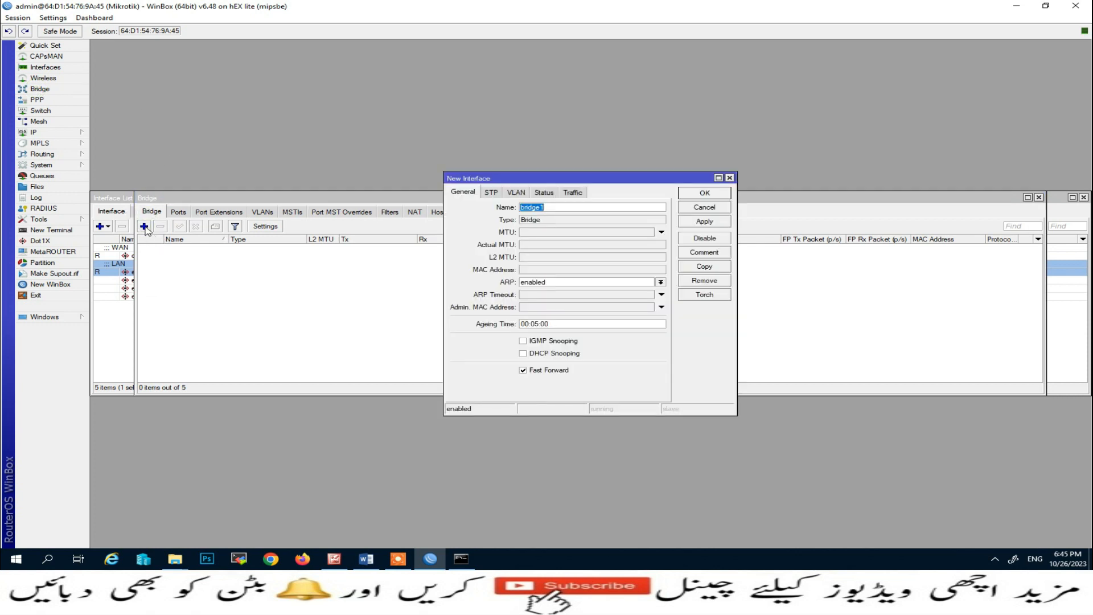
click(587, 207)
key(BackSpace)
key(BackSpace)
key(BackSpace)
key(BackSpace)
key(BackSpace)
key(BackSpace)
click(701, 224)
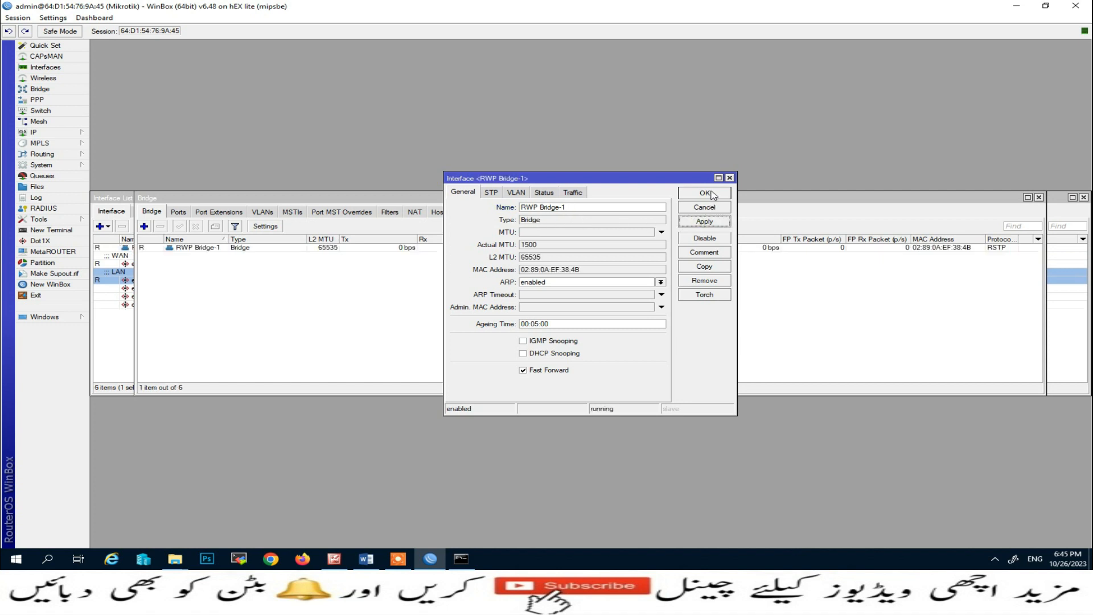
click(706, 193)
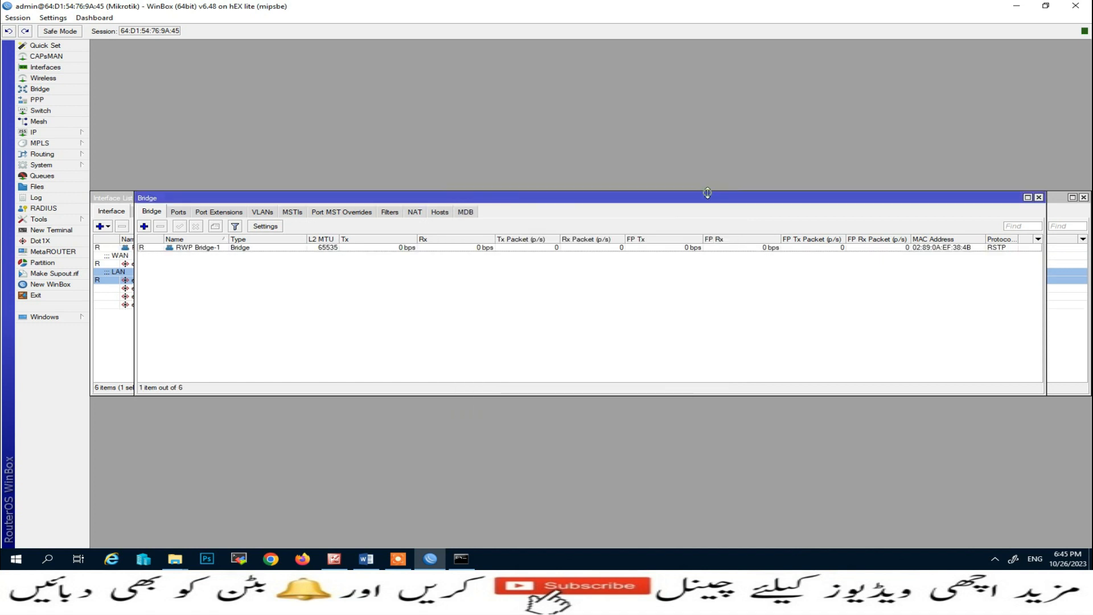
Add ether2 as a port of the RWP Bridge-1 bridge.
click(179, 215)
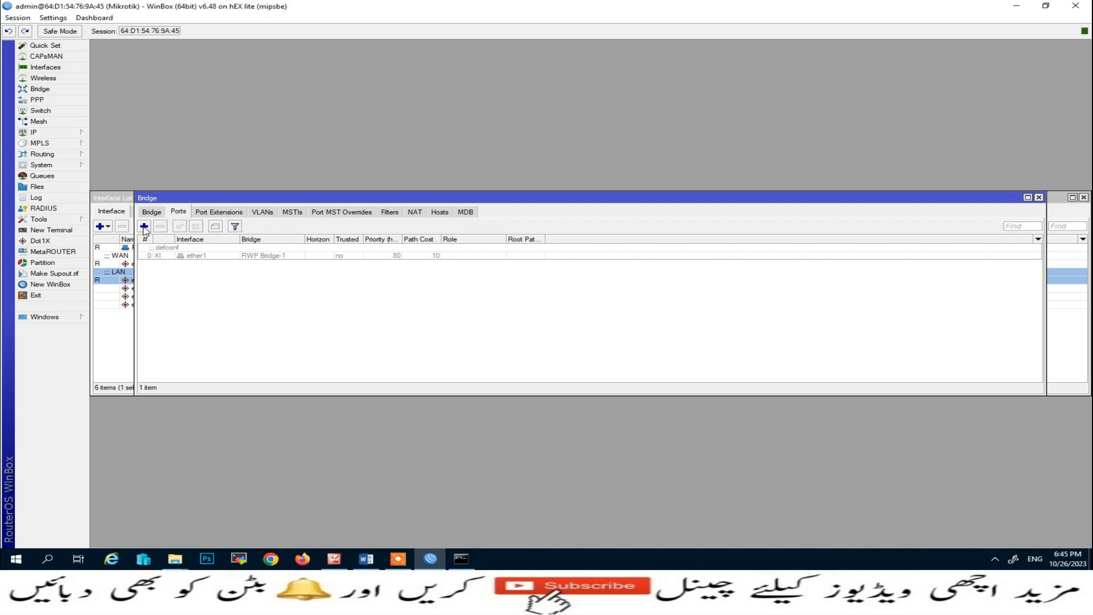
click(144, 227)
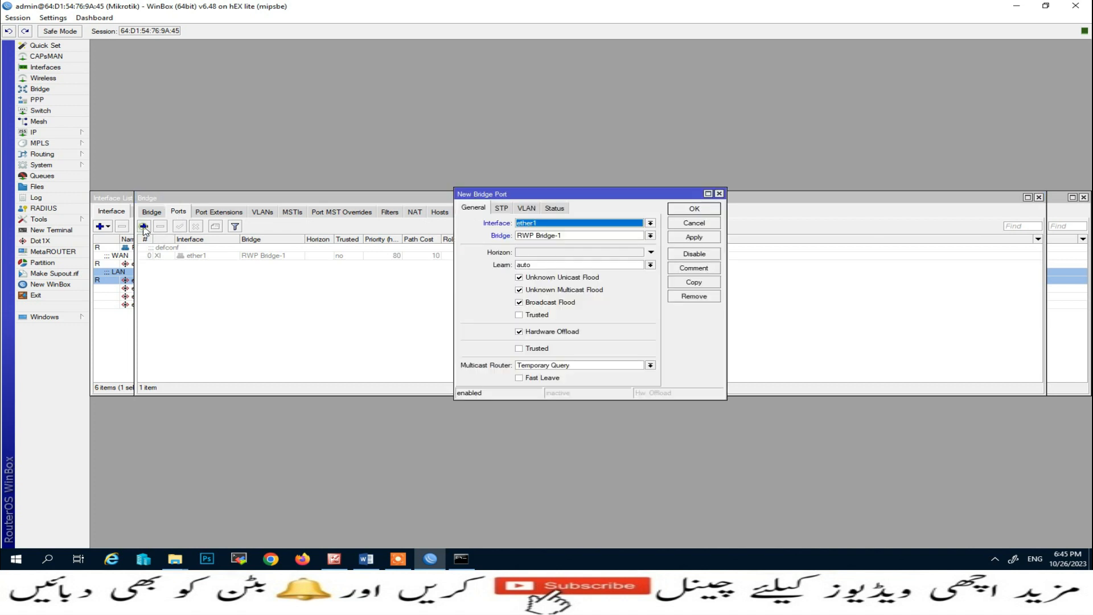
click(650, 223)
click(547, 265)
click(694, 209)
Add ether3 and ether4 as ports of the RWP Bridge-1 bridge.
click(144, 227)
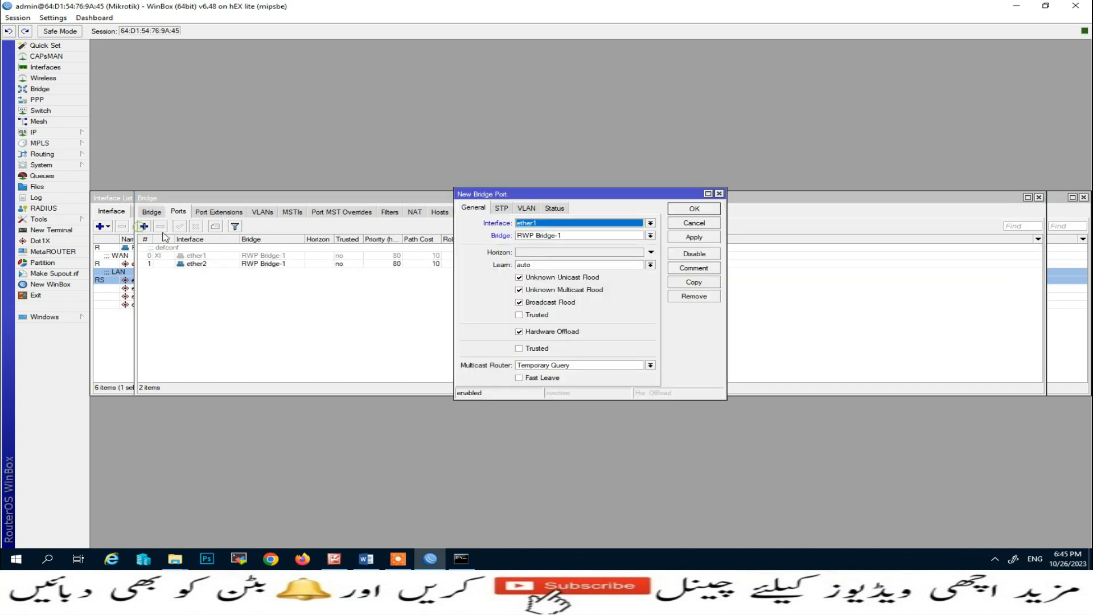
click(544, 224)
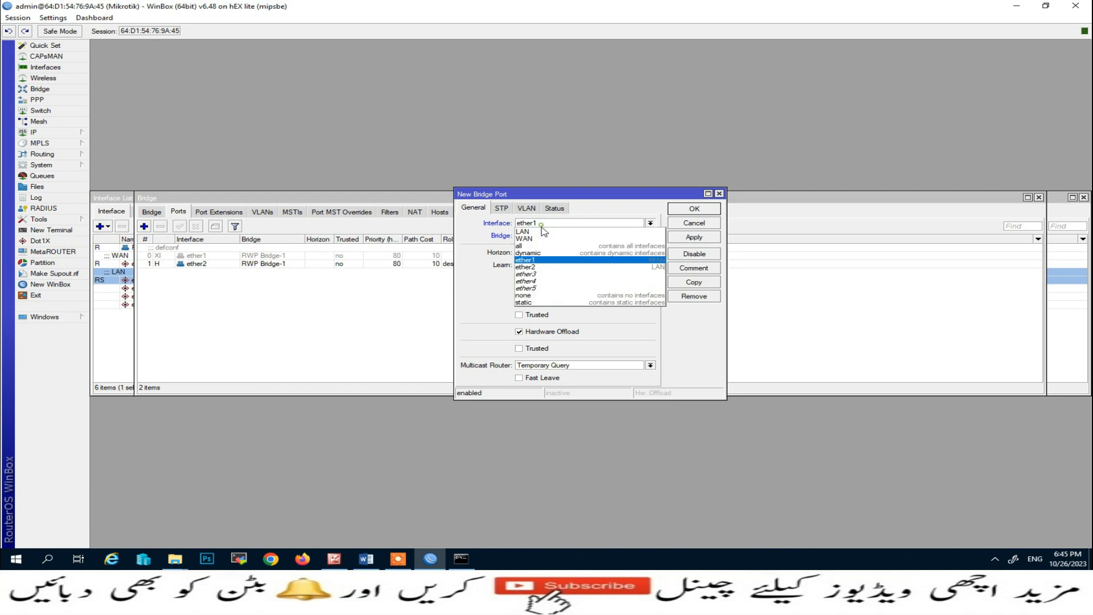
click(533, 275)
click(679, 212)
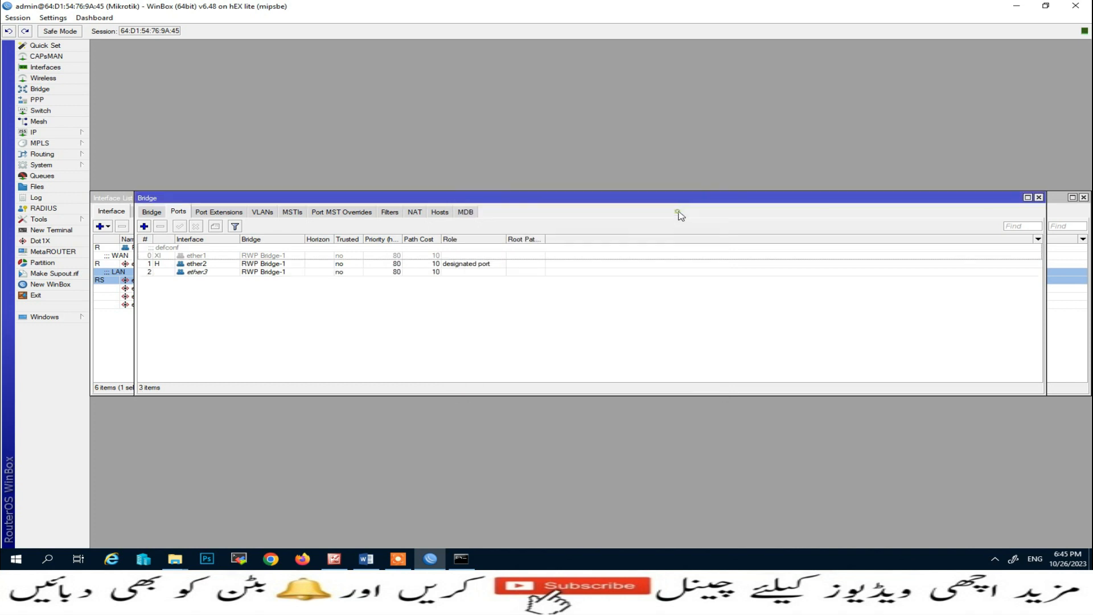
click(144, 227)
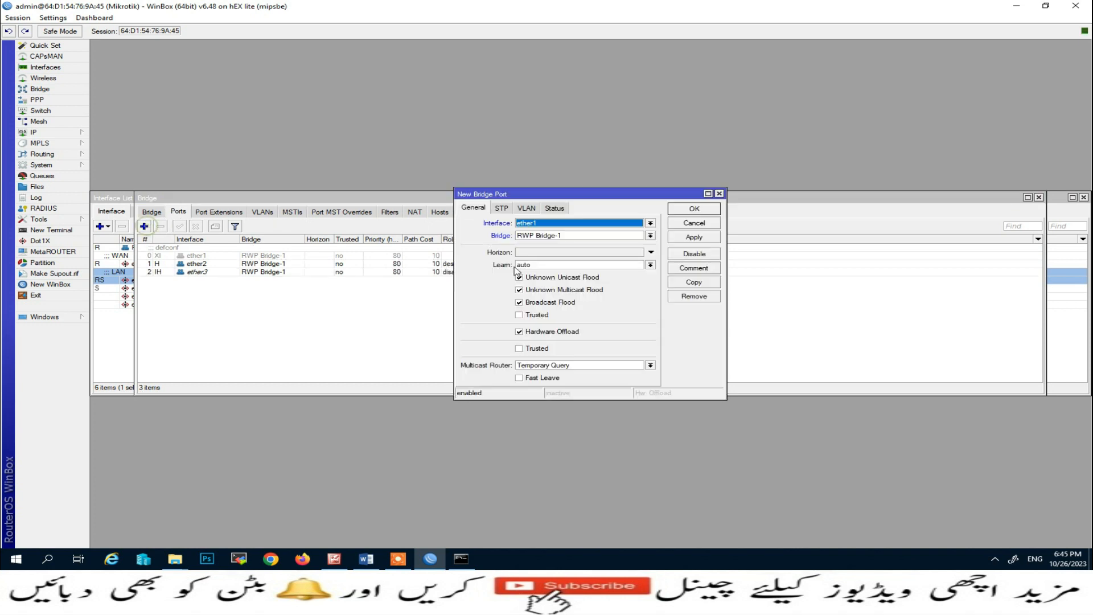
click(553, 224)
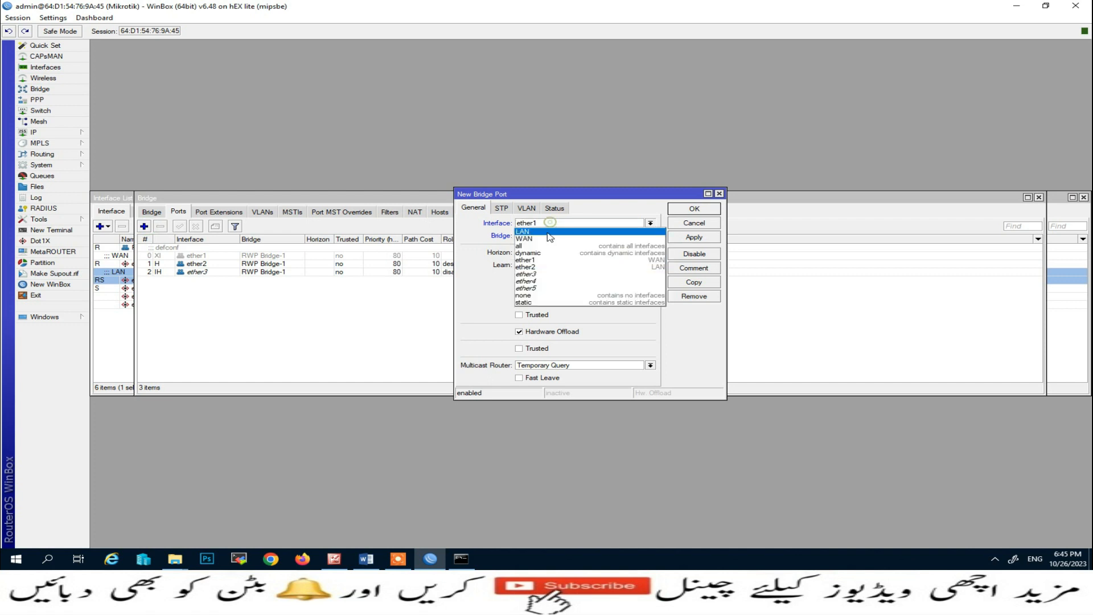
click(536, 281)
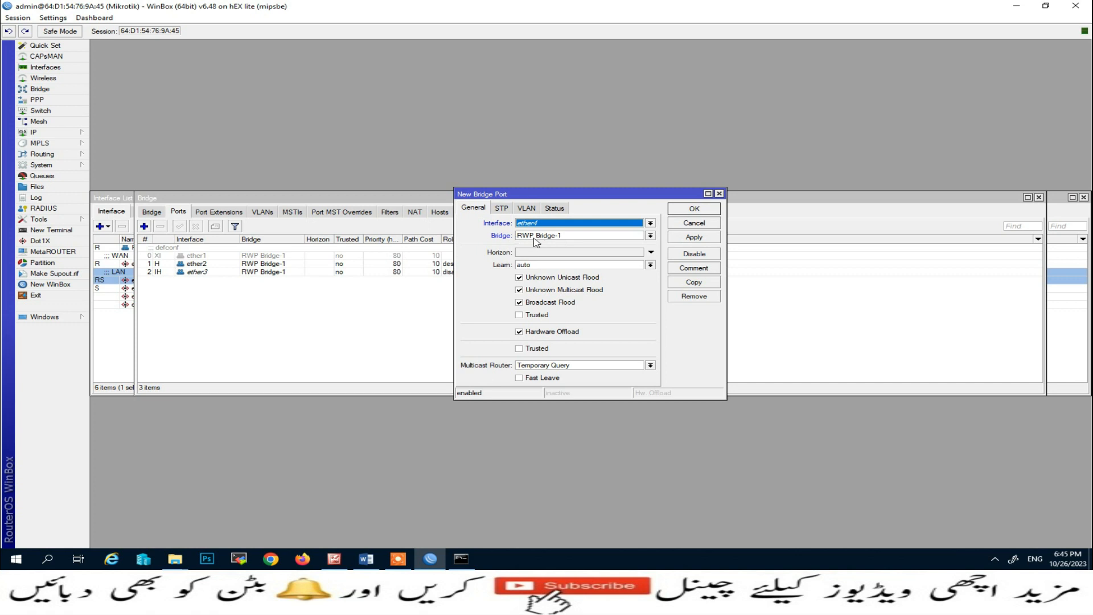
click(694, 209)
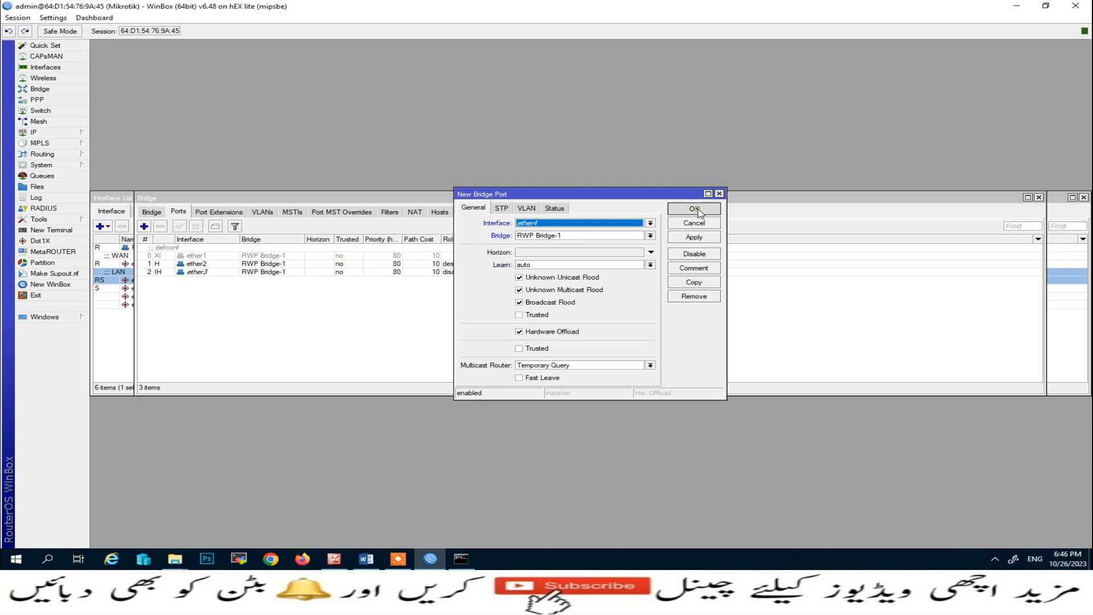
Add ether5 as a port of the RWP Bridge-1 bridge, then reopen its port settings and apply them.
click(144, 226)
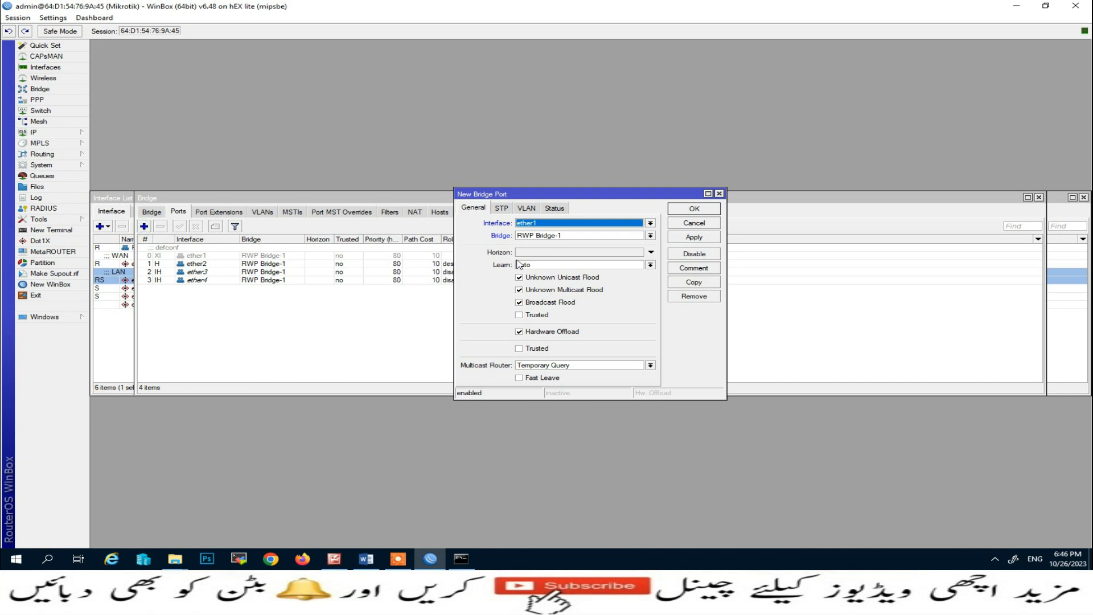
click(534, 225)
click(534, 288)
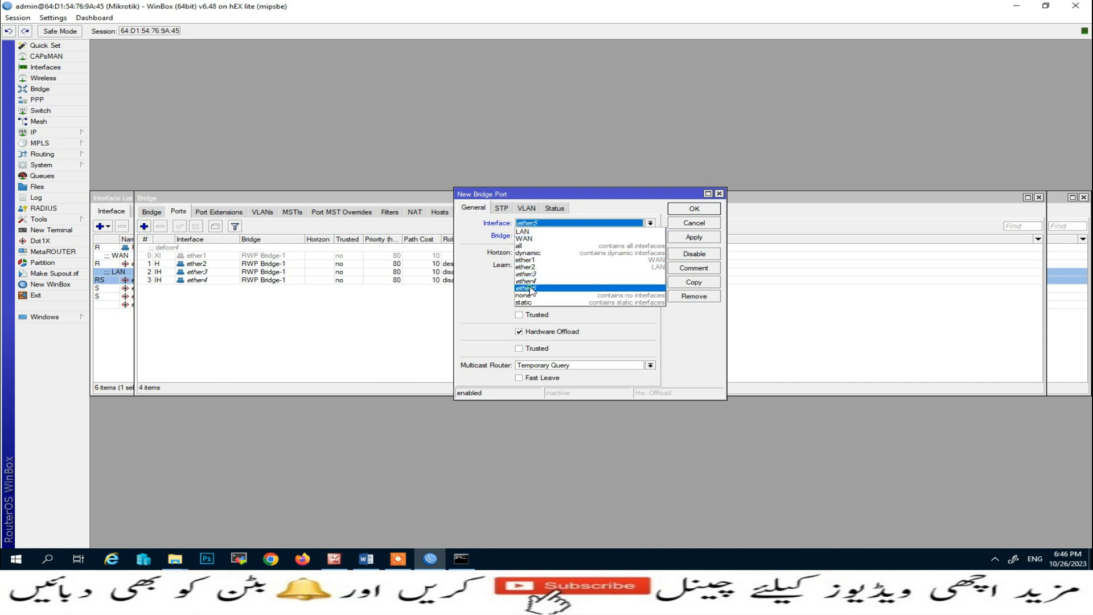
click(678, 210)
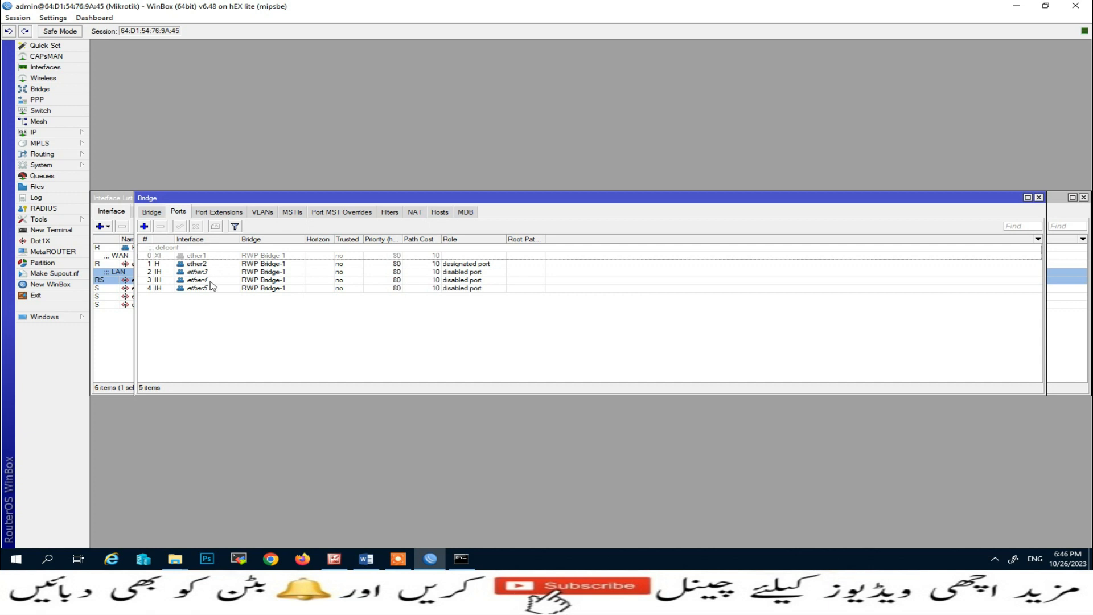
double_click(160, 289)
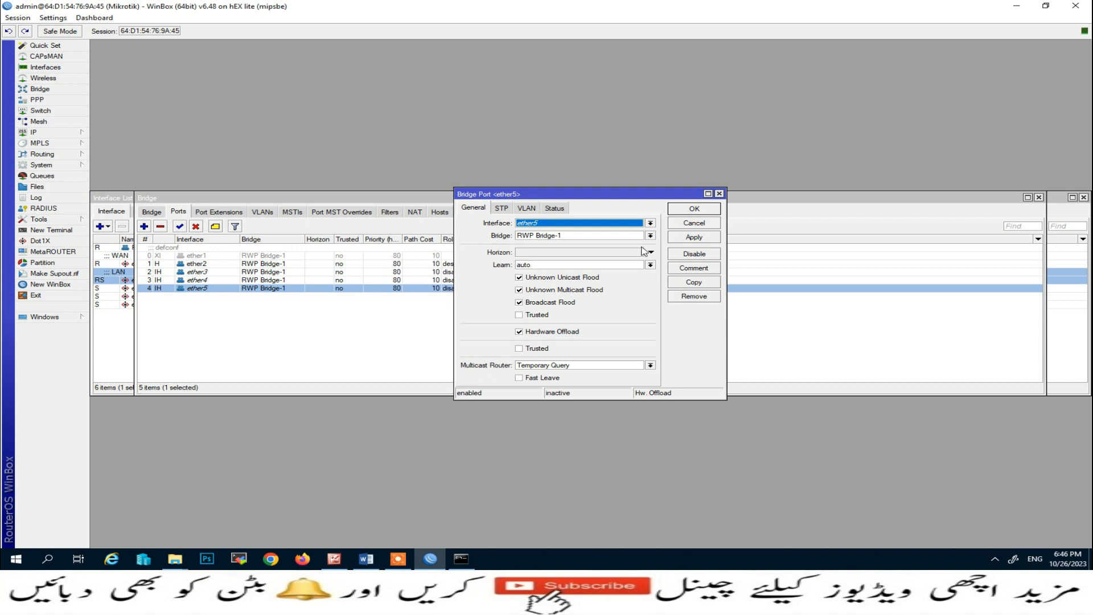
click(689, 239)
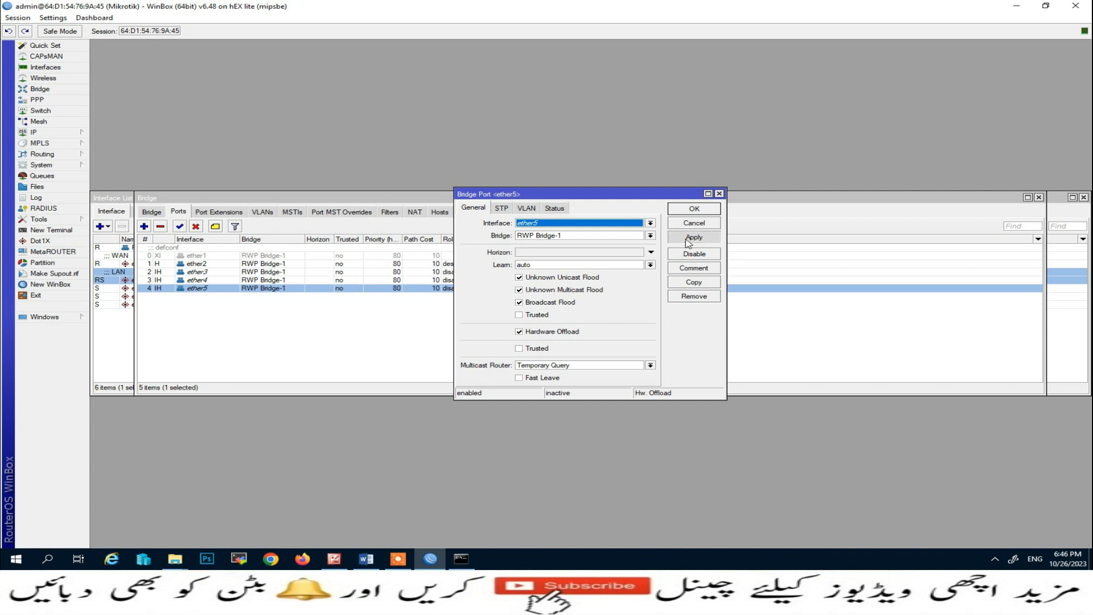
click(693, 209)
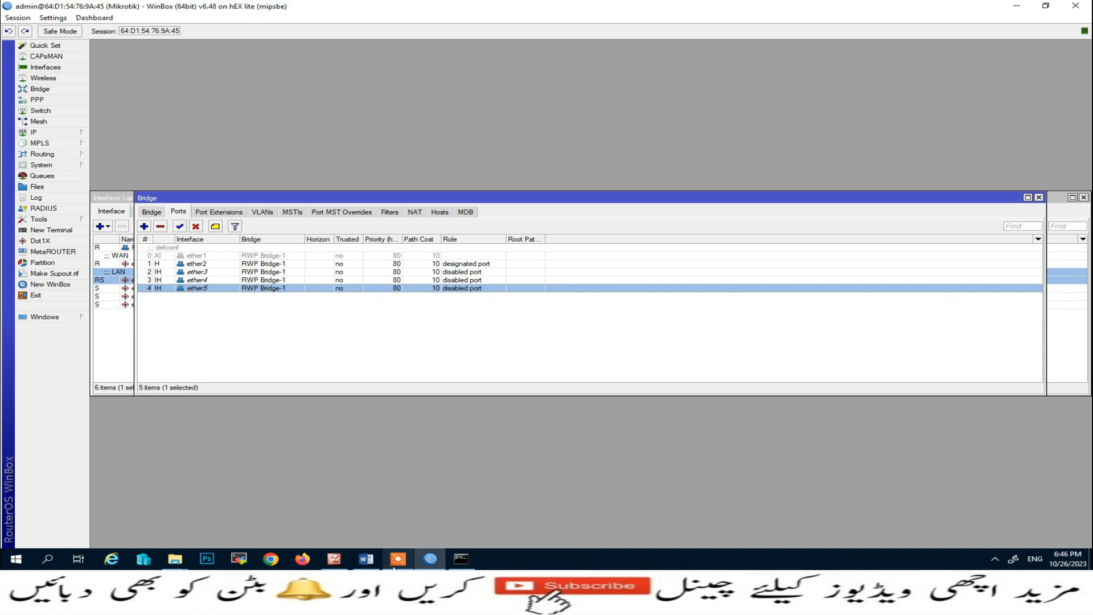
Highlight the second task about the bridge interface in the Lecture-8 Word document, compare it with the WinBox bridge ports and minimize Word.
click(366, 558)
drag(183, 267, 891, 262)
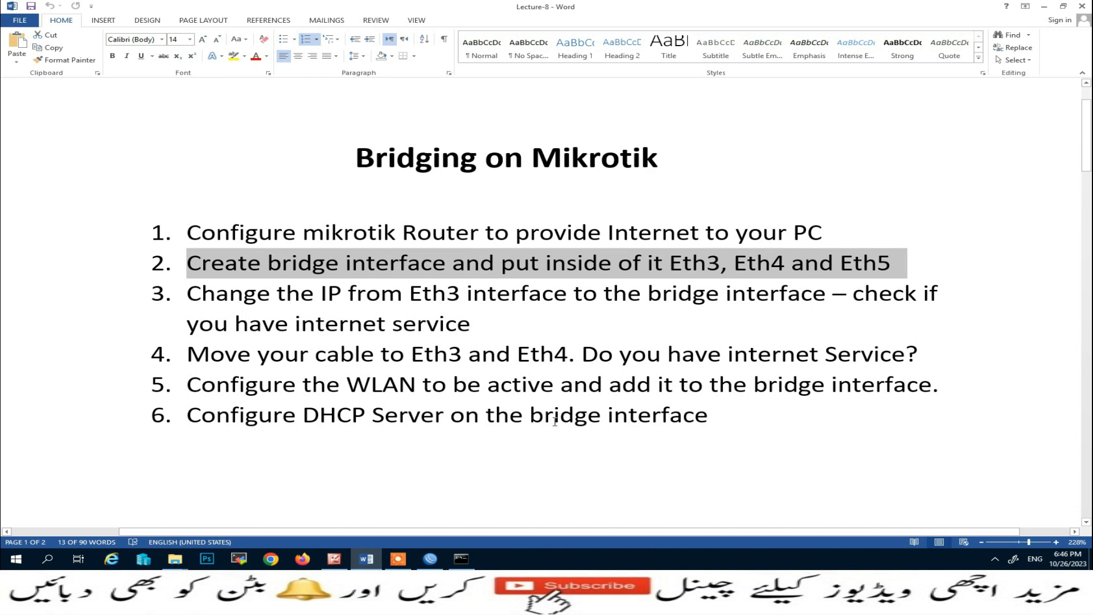
click(431, 559)
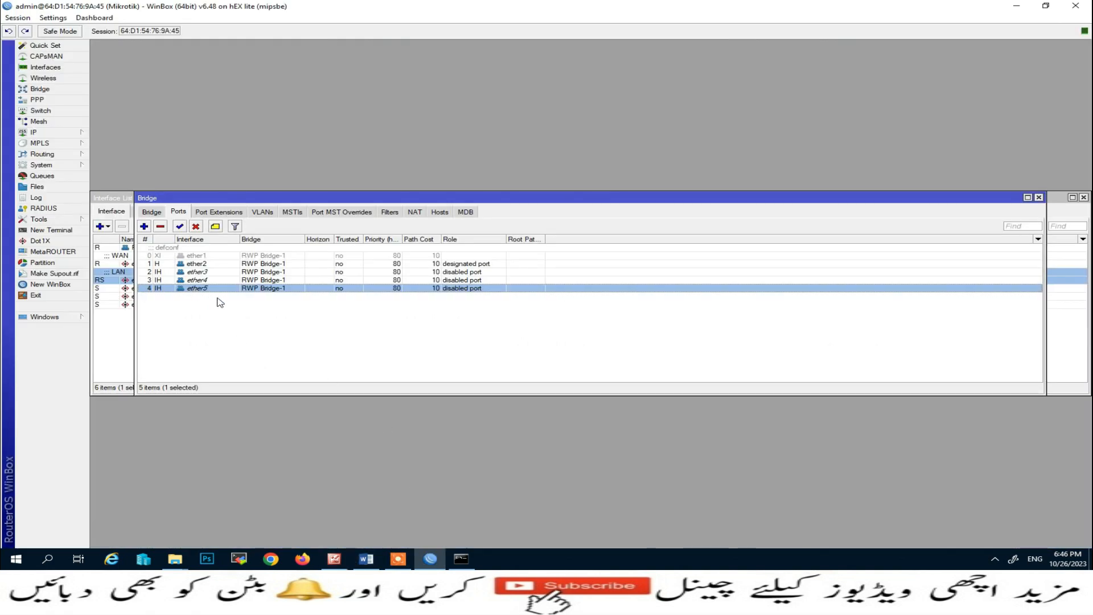
click(367, 560)
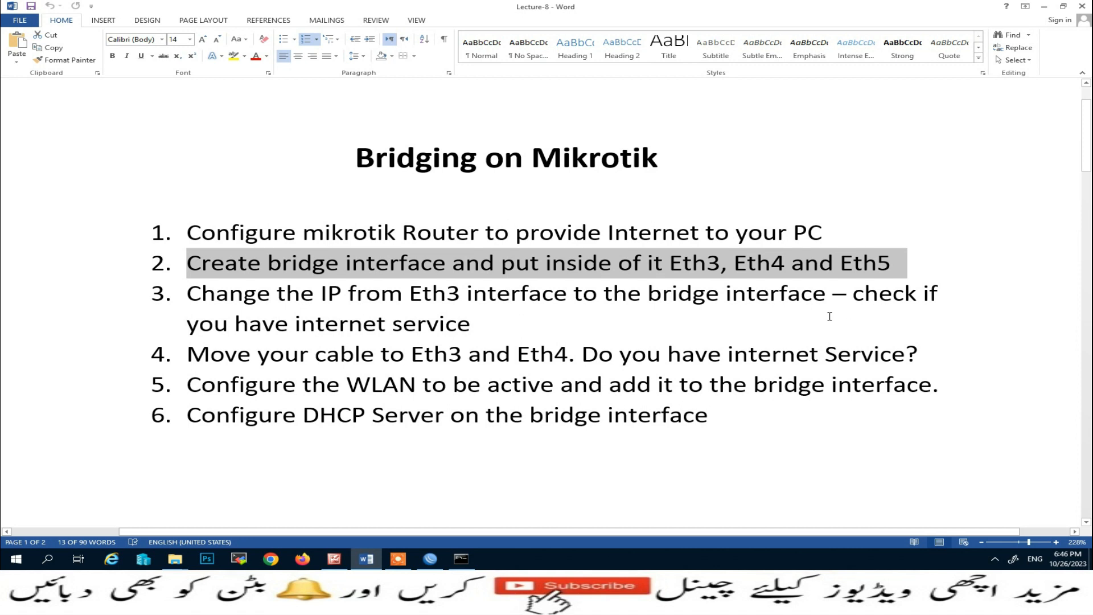
click(1044, 6)
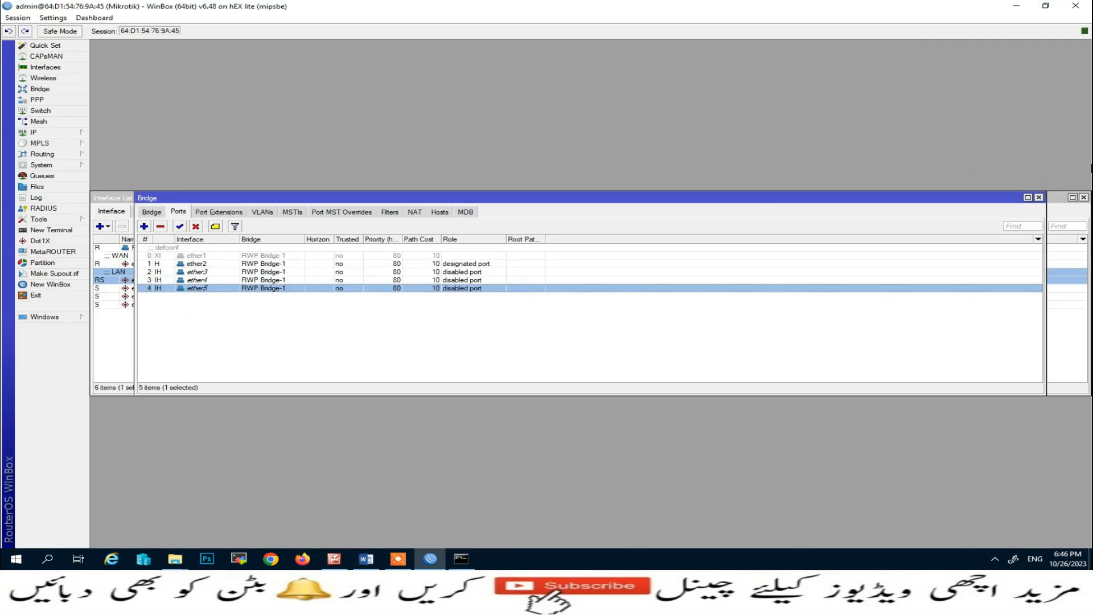
Close the bridge settings and reassign the router's 172.16.0.1/16 IP address from ether2 to the RWP Bridge-1 interface.
click(1039, 197)
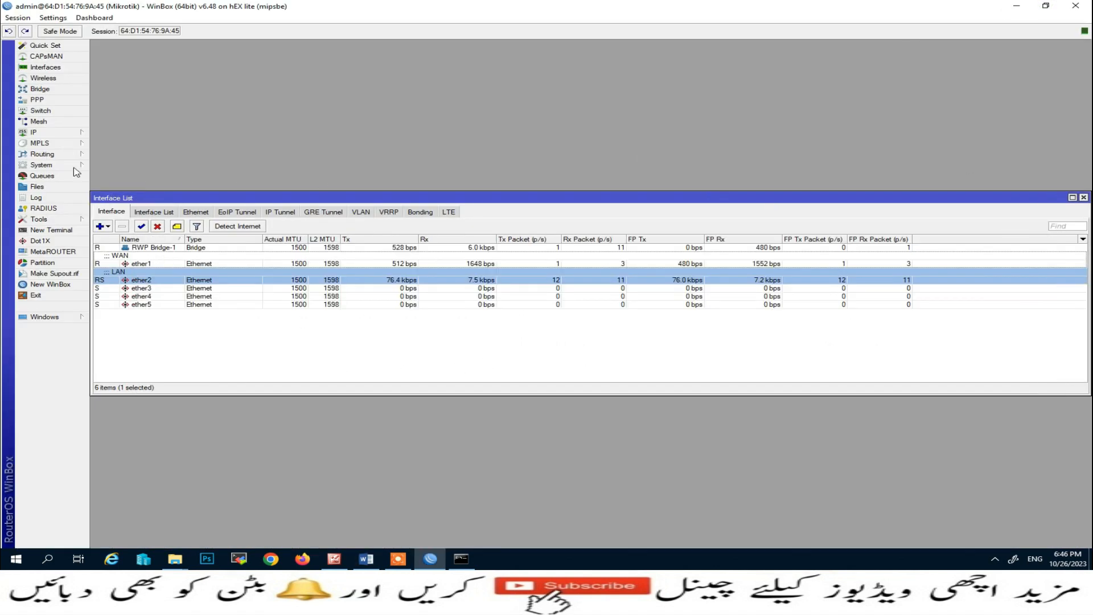
click(41, 133)
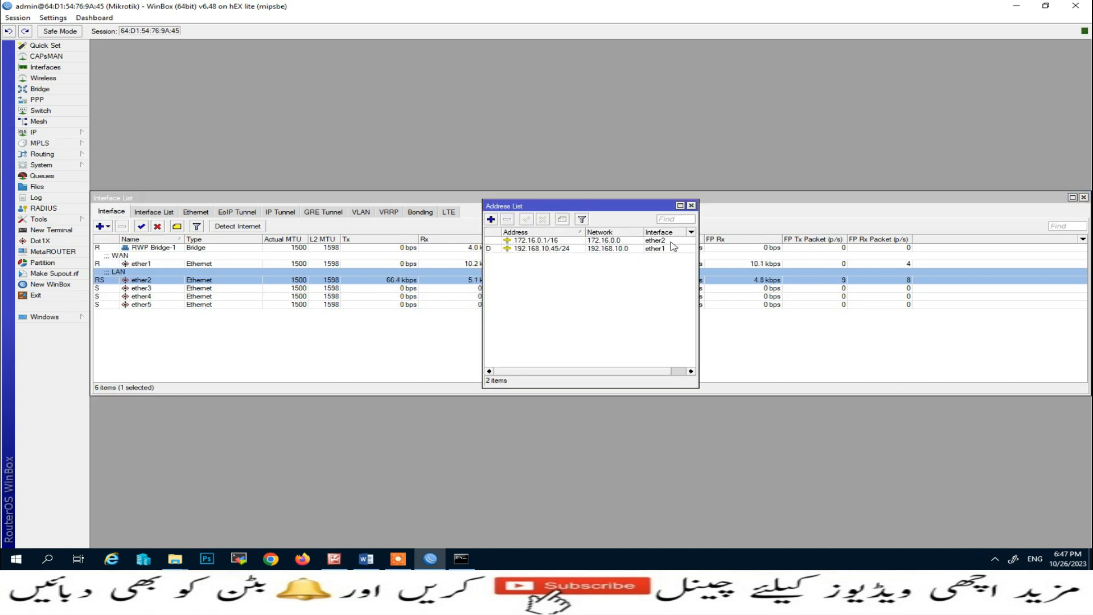
double_click(660, 241)
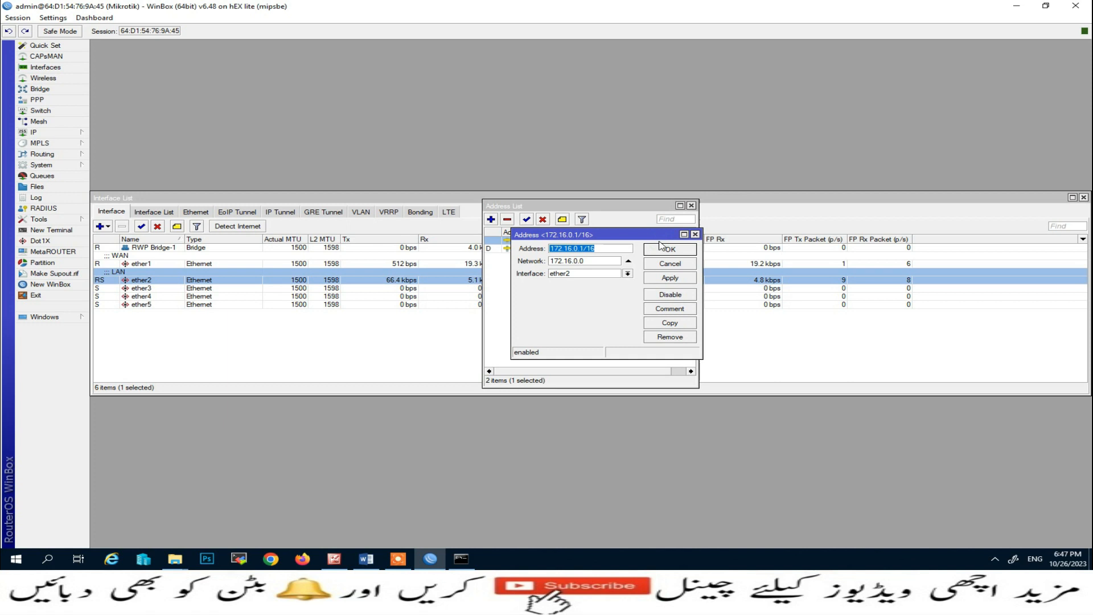
click(629, 274)
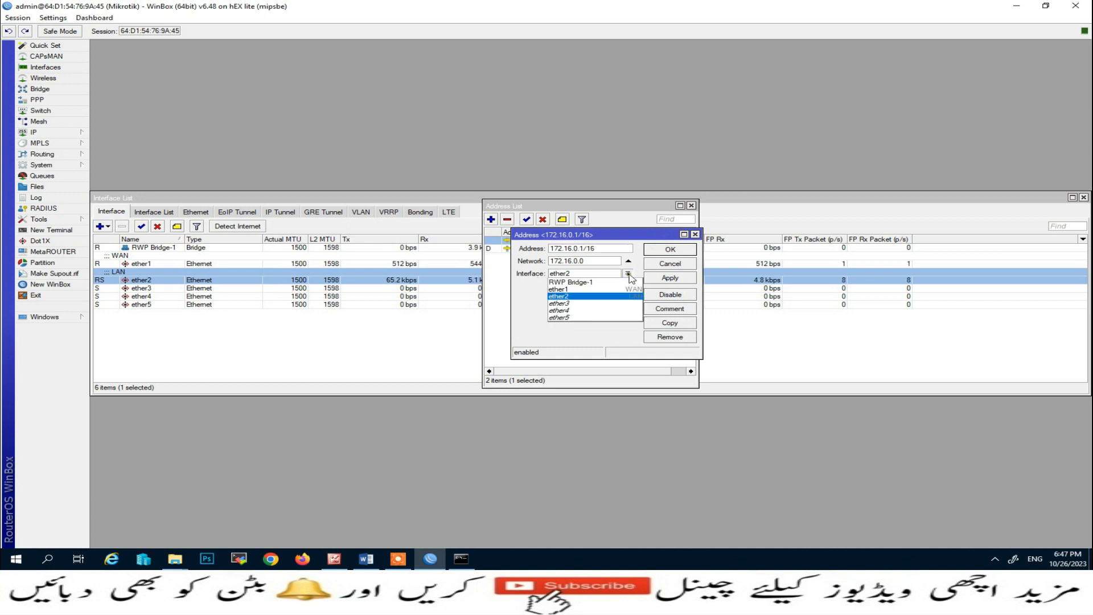
click(564, 282)
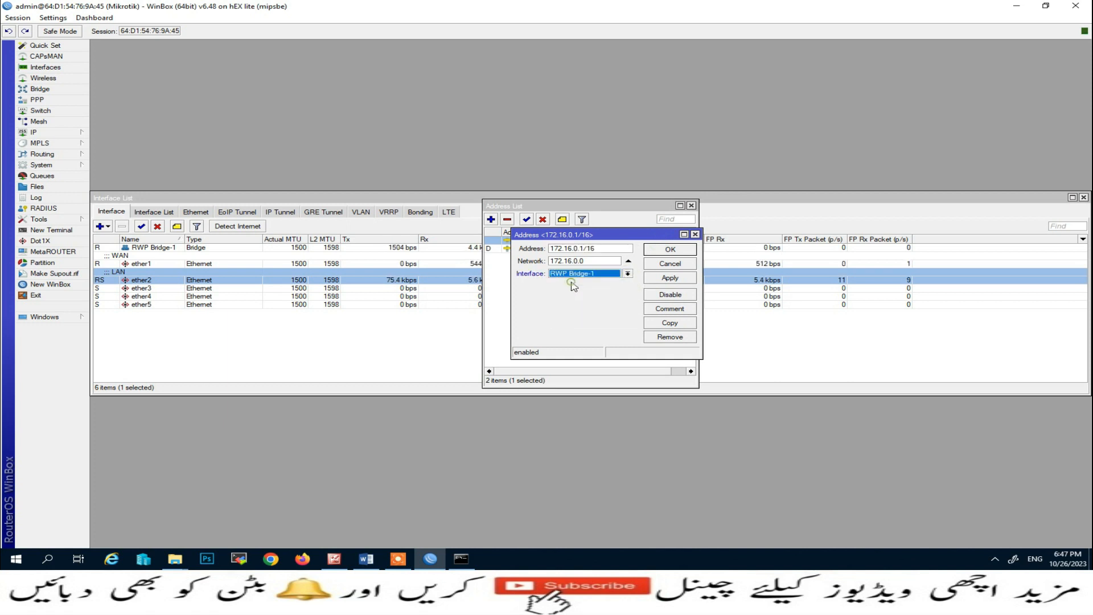
click(661, 279)
click(664, 250)
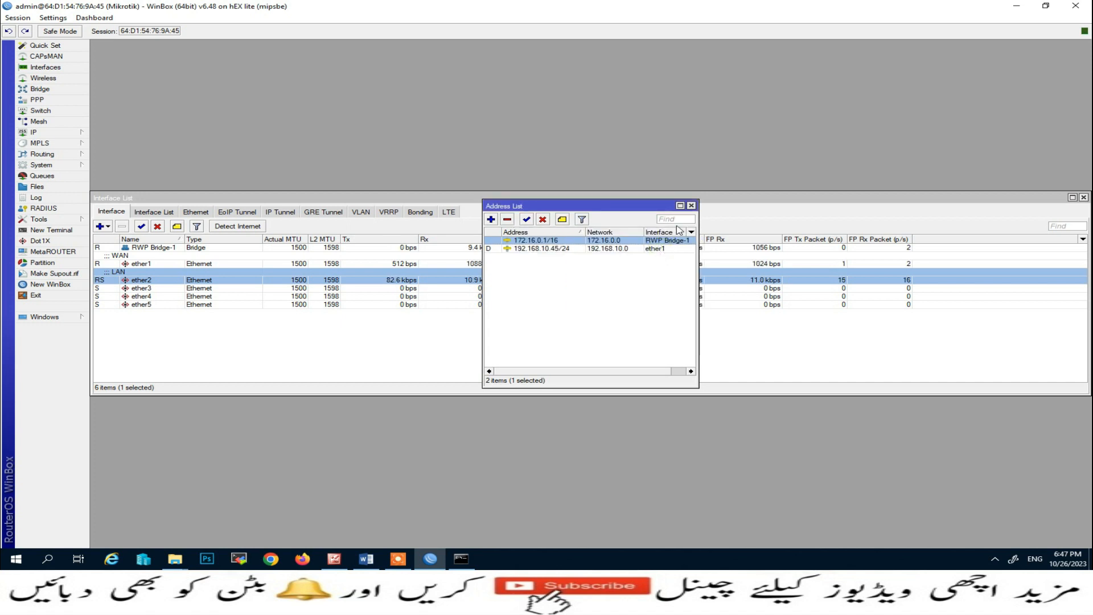
click(691, 205)
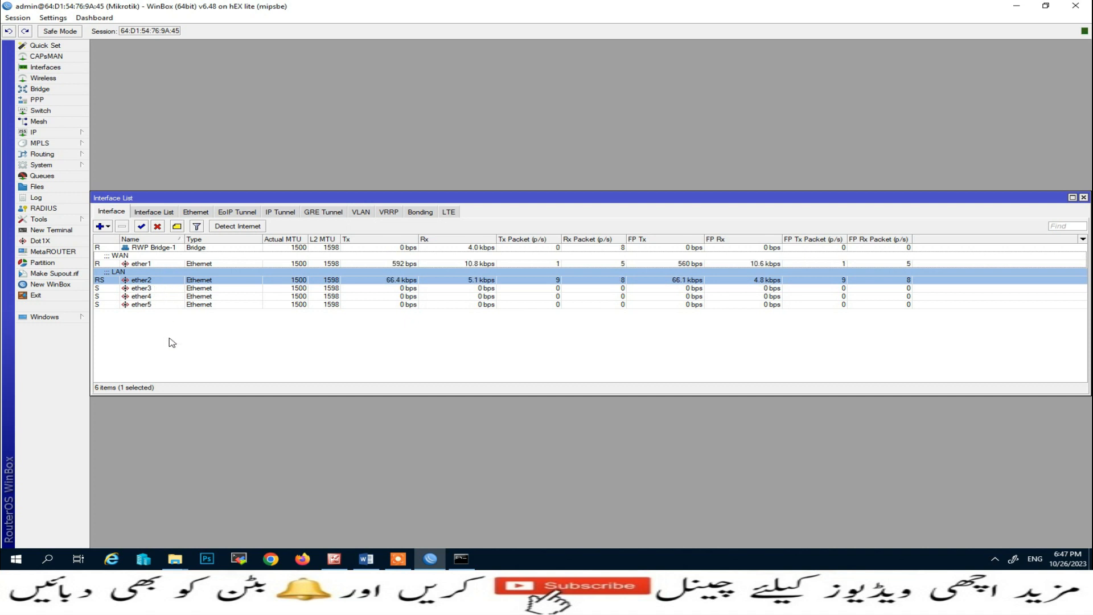
Review the task list in Word, rerun the ping to google.com in the open Command Prompt and close that window.
click(366, 559)
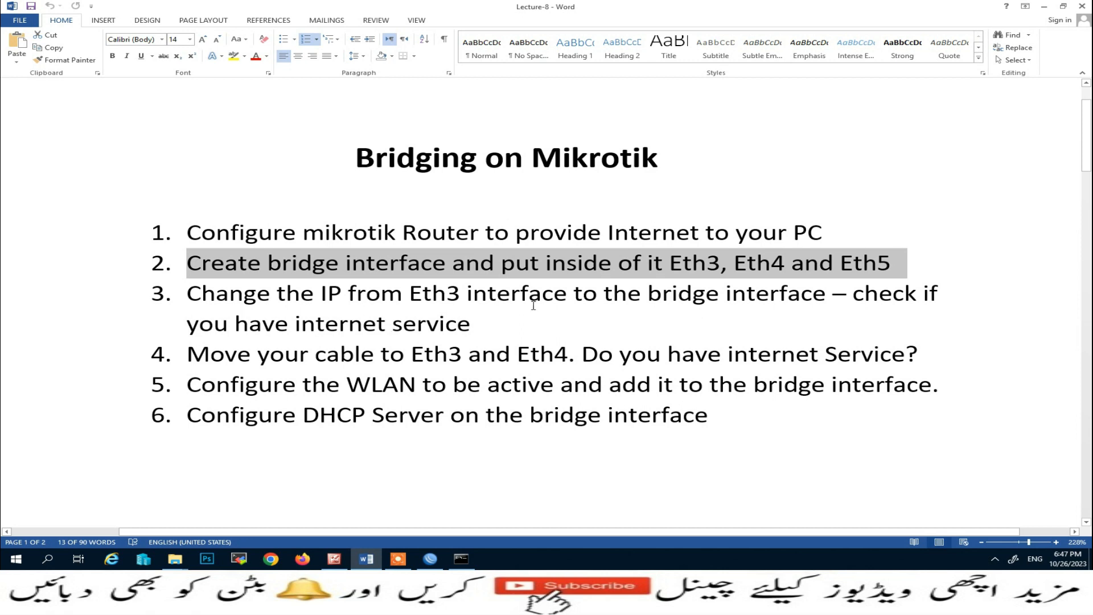
click(440, 559)
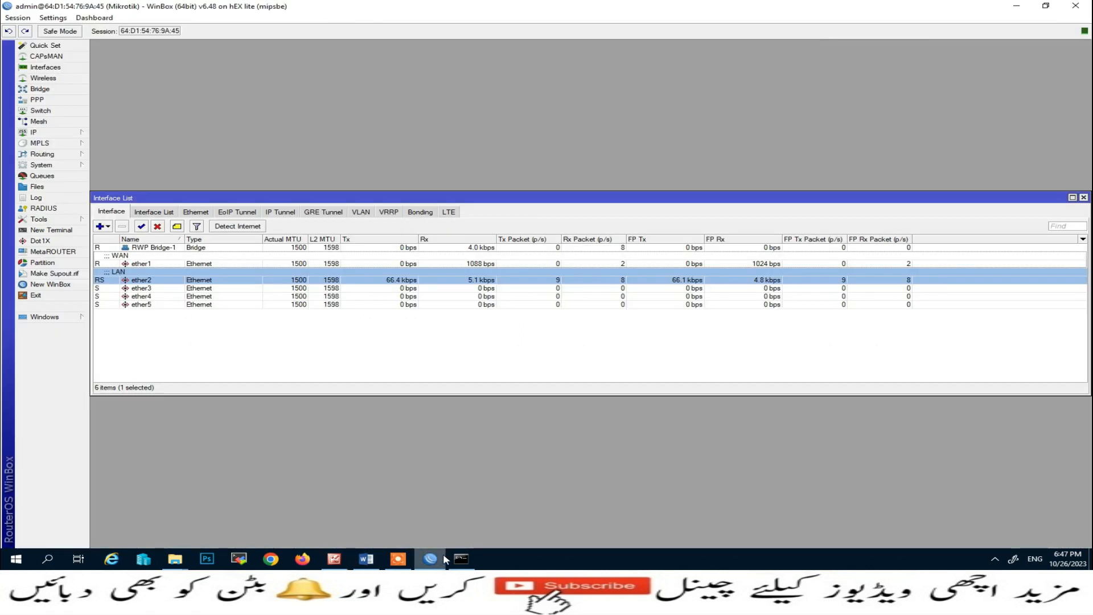
click(461, 559)
click(255, 223)
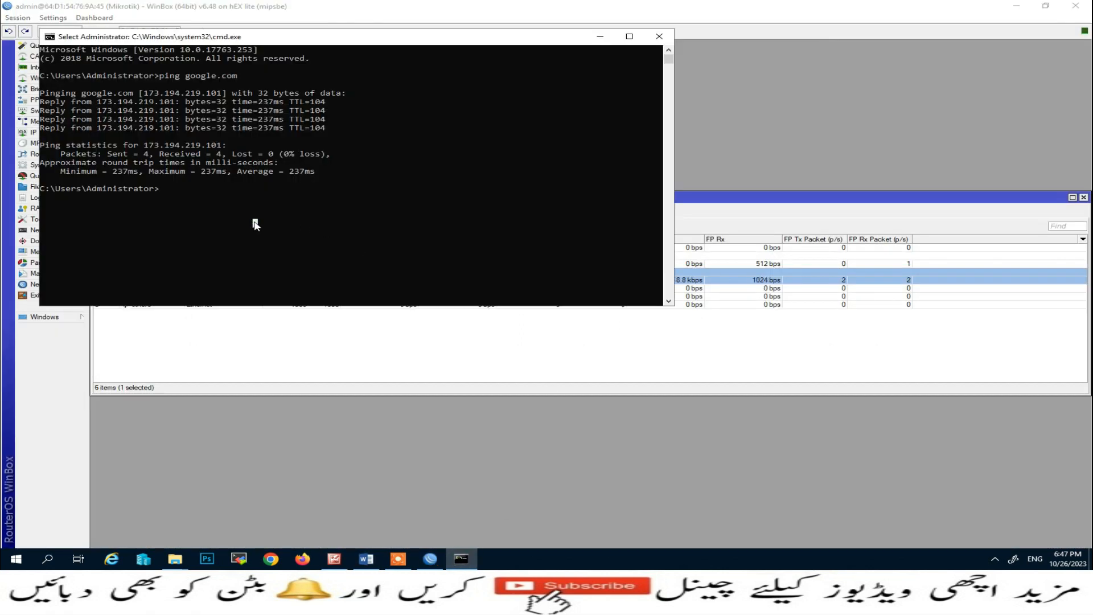
key(Up)
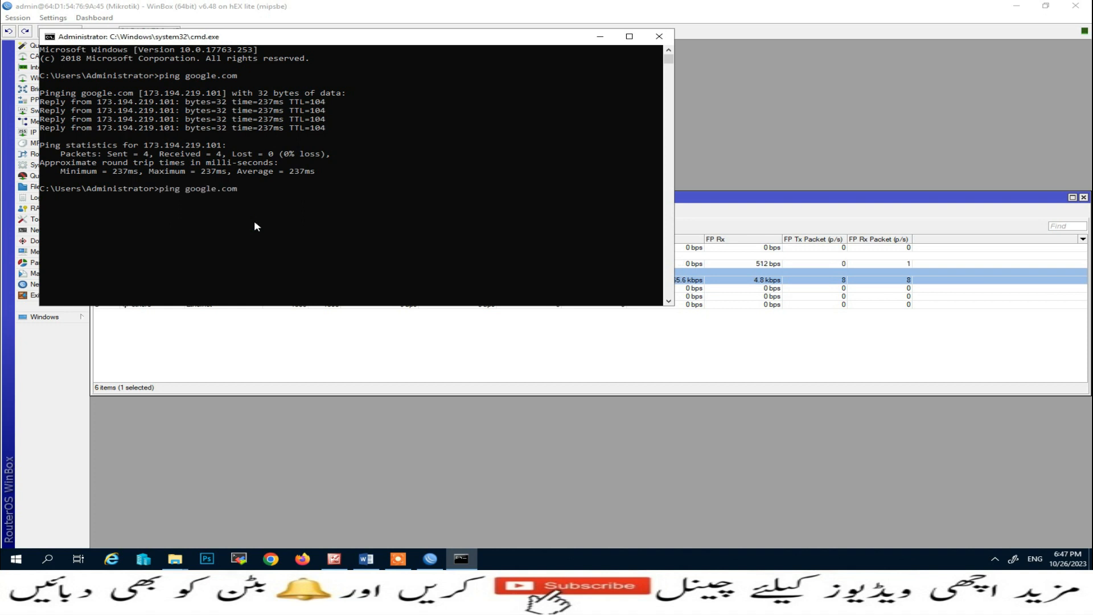
key(Return)
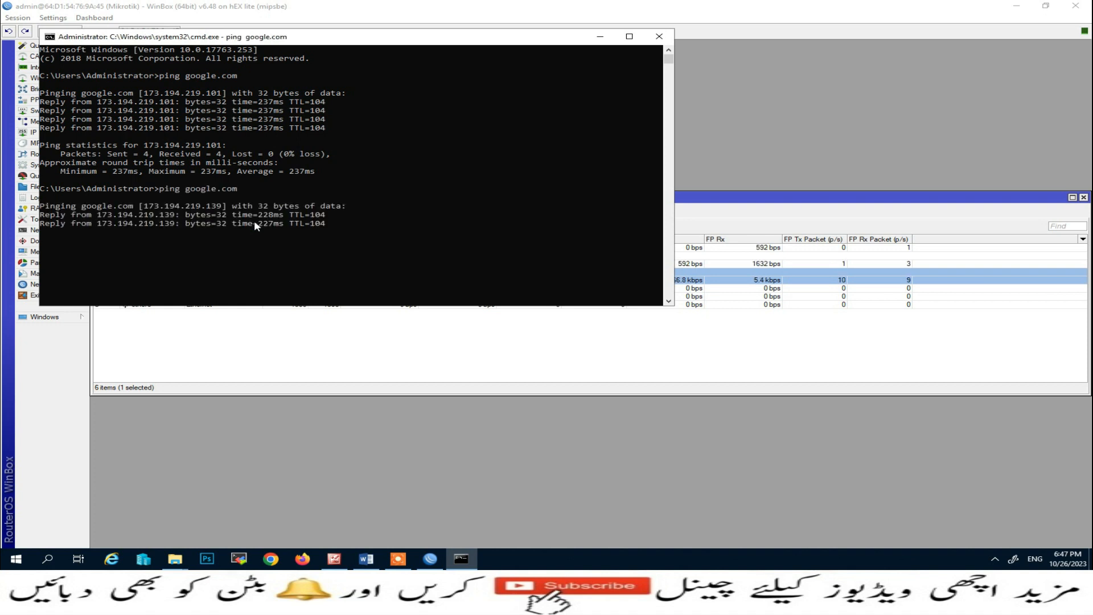
click(669, 43)
Highlight the fourth task about moving the cable to Eth3 and Eth4 in the Word document, and return to WinBox.
click(366, 559)
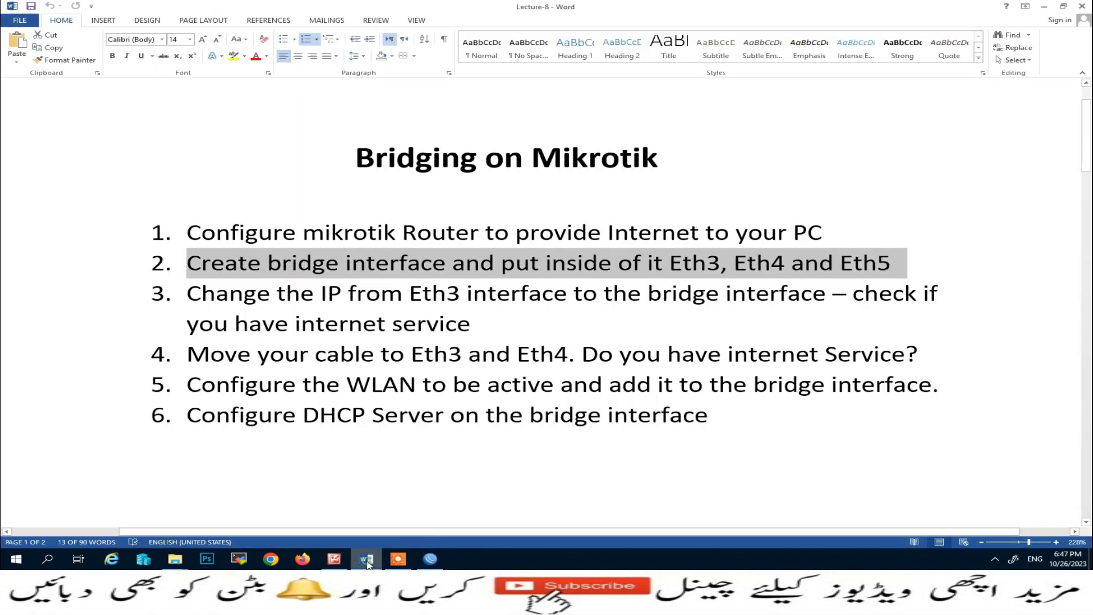
drag(194, 359, 900, 354)
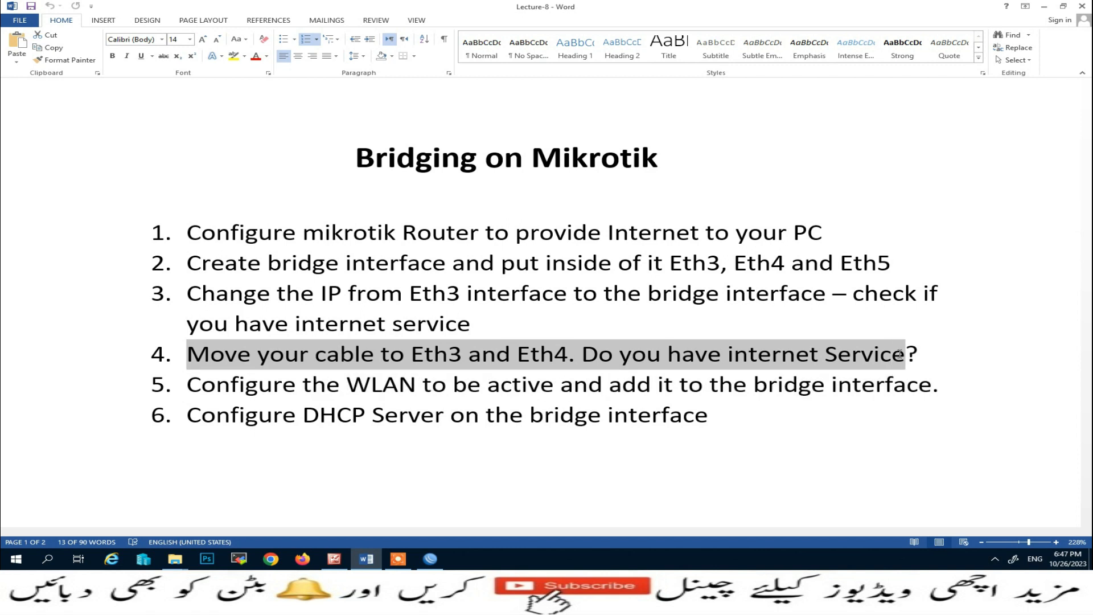
click(430, 560)
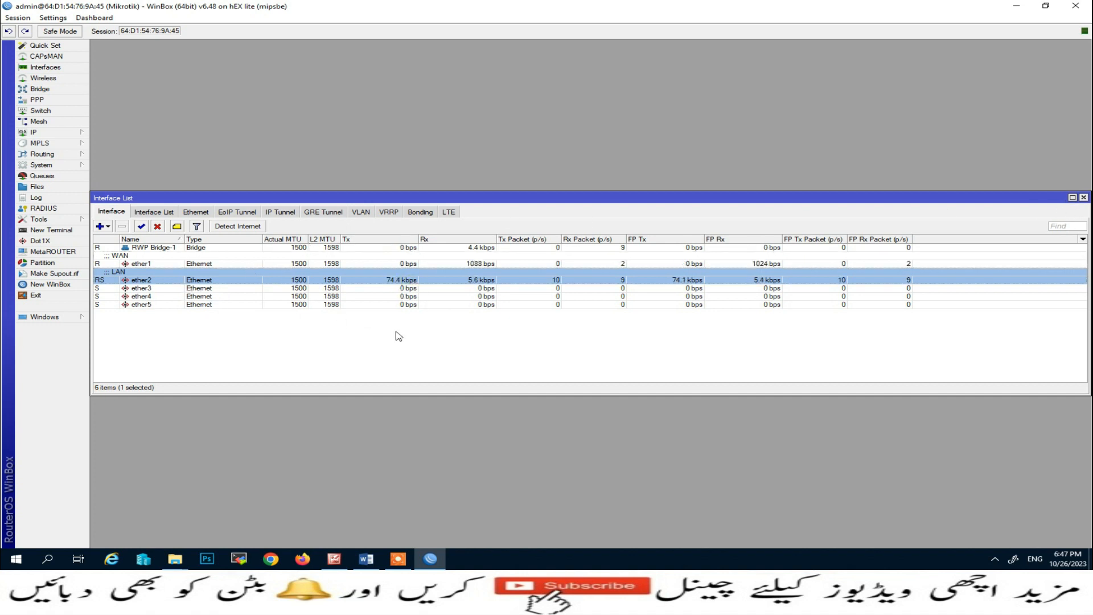
Start a continuous ping with "ping google.com -t" in a new Command Prompt and rearrange its window and the Interface List.
right_click(16, 555)
click(52, 505)
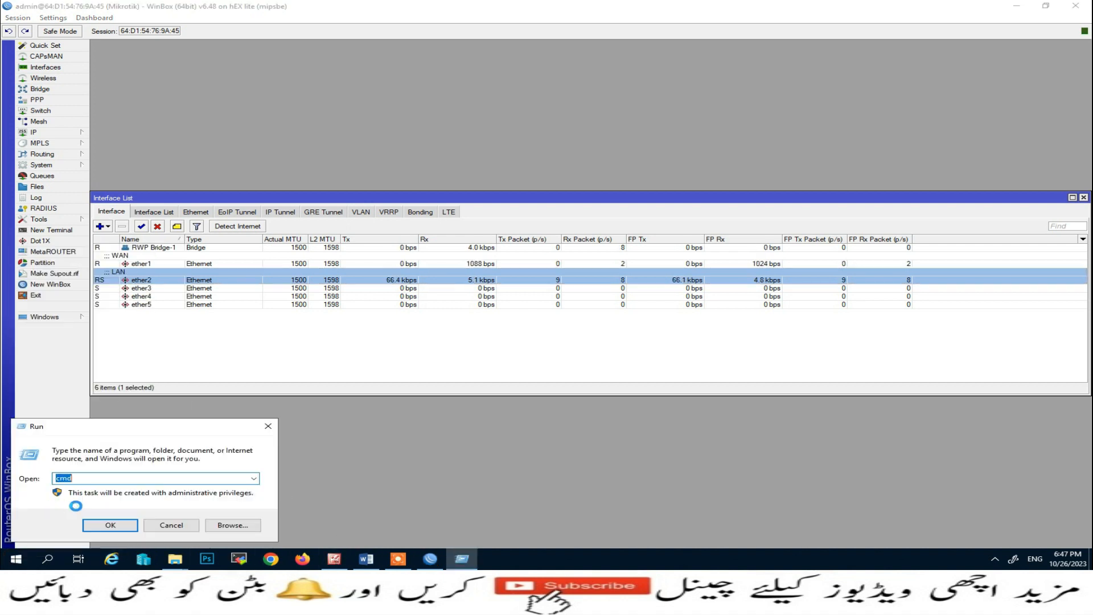
key(Return)
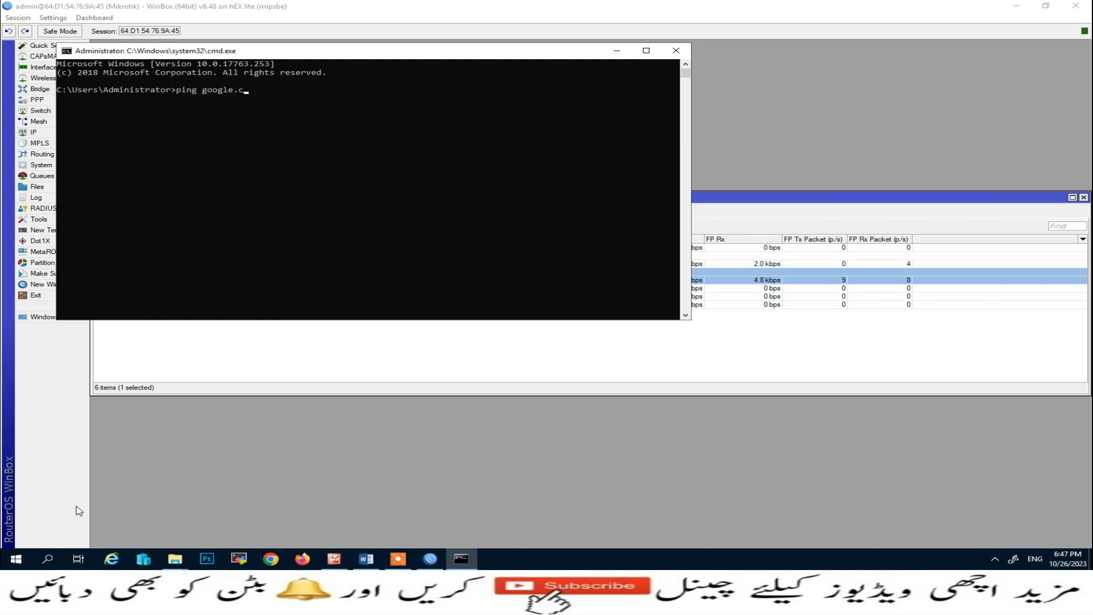
text(ping google.com -t)
key(Return)
drag(182, 51, 314, 318)
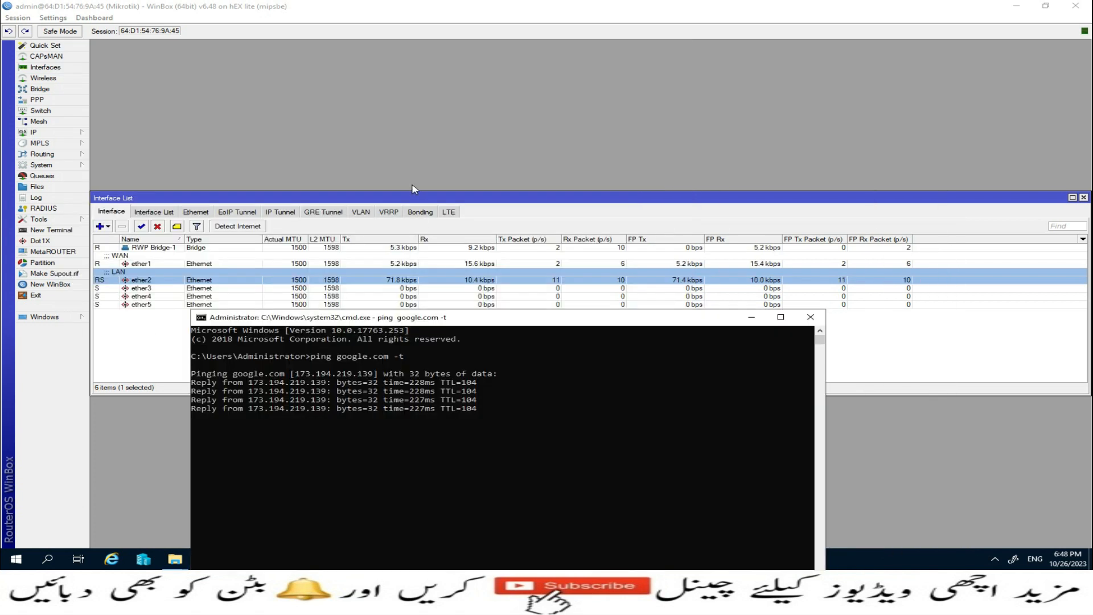
drag(405, 197, 392, 66)
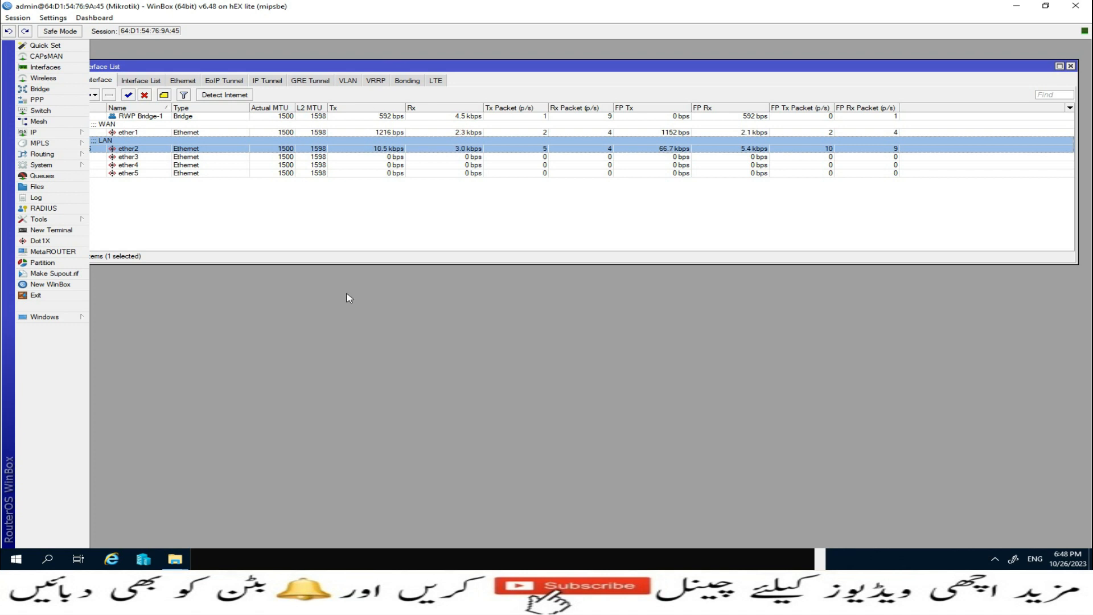
click(175, 558)
drag(600, 323, 527, 235)
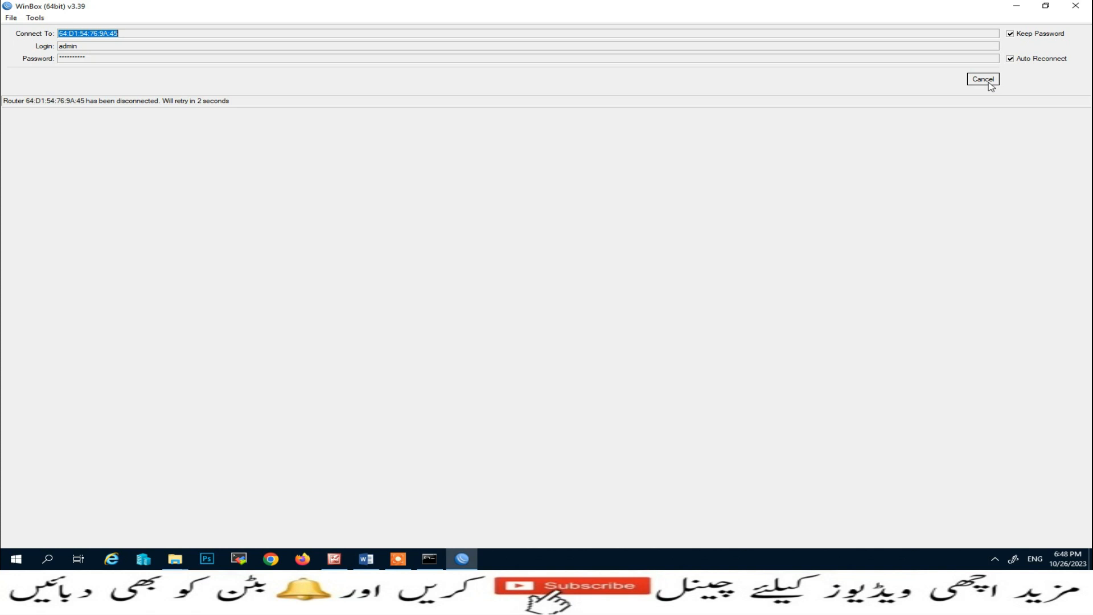
Cancel the automatic reconnection, connect to the discovered Mikrotik neighbor by its MAC address 64:D1:54:76:9A:46 and maximize the session.
click(990, 84)
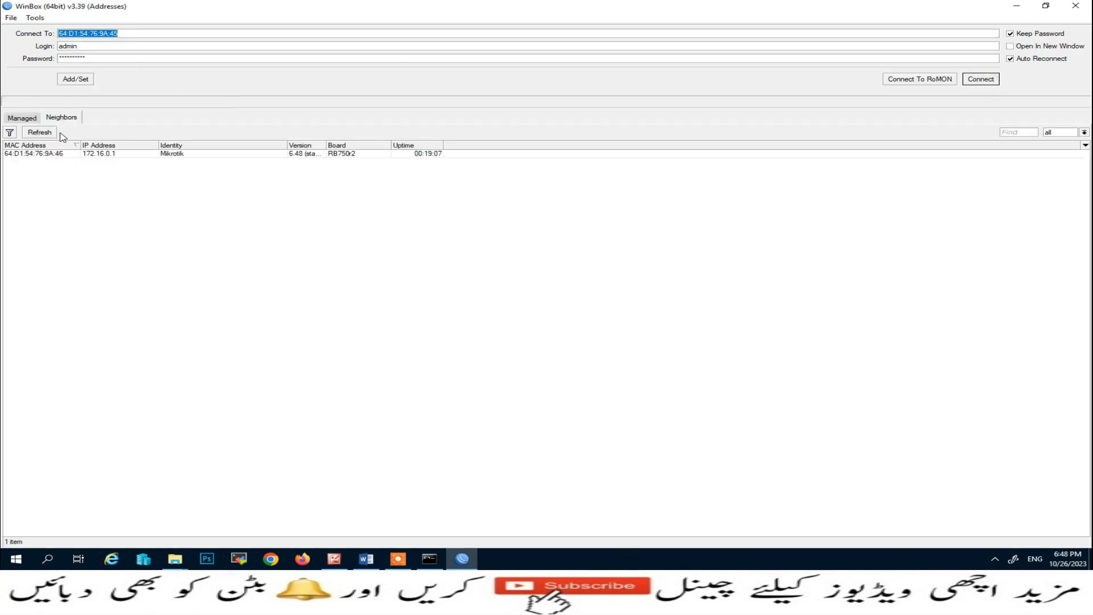
click(83, 153)
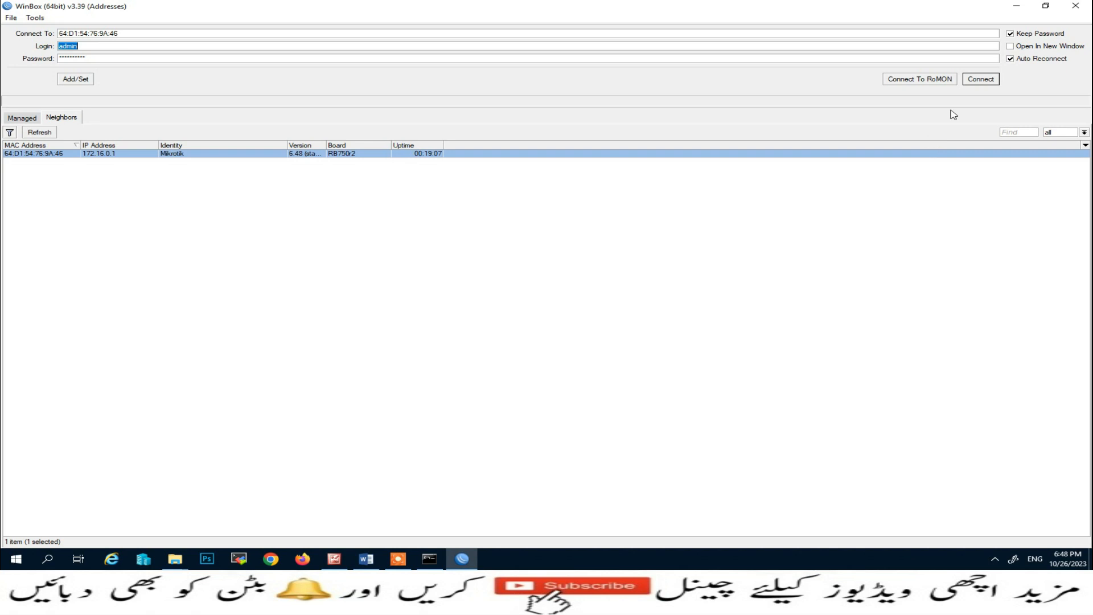
click(972, 83)
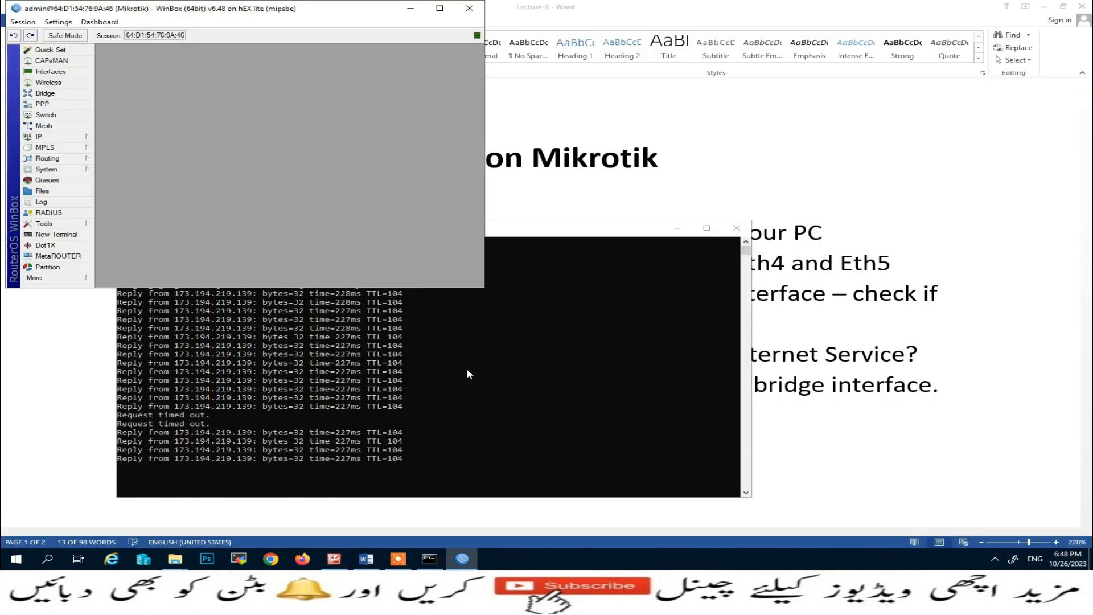
click(552, 236)
click(439, 8)
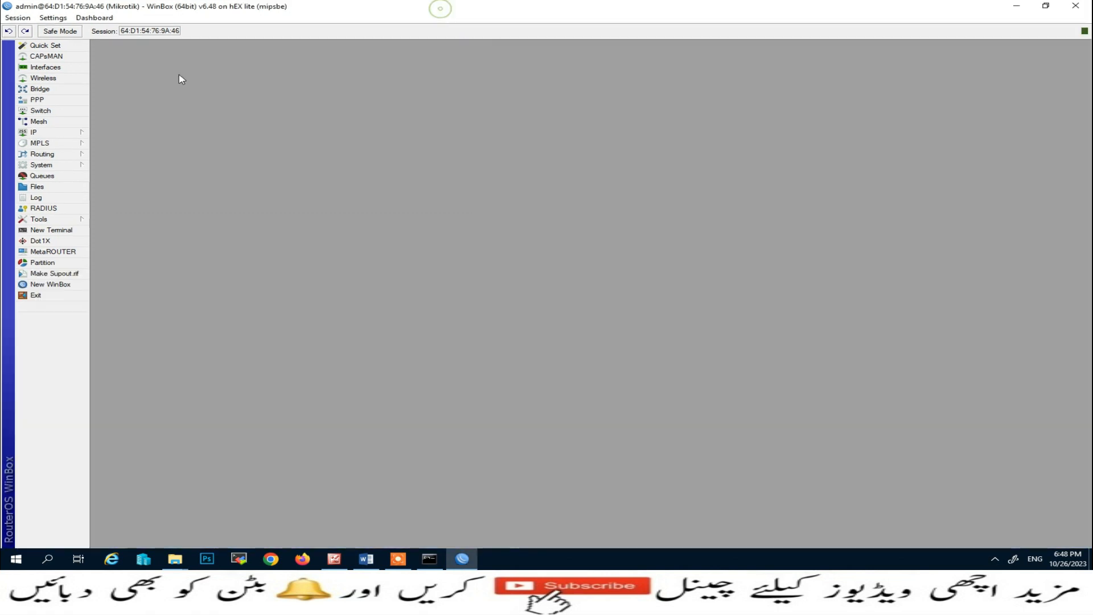
Open the interface list, select ether3 to examine its traffic and check the continuous ping in Command Prompt.
click(41, 67)
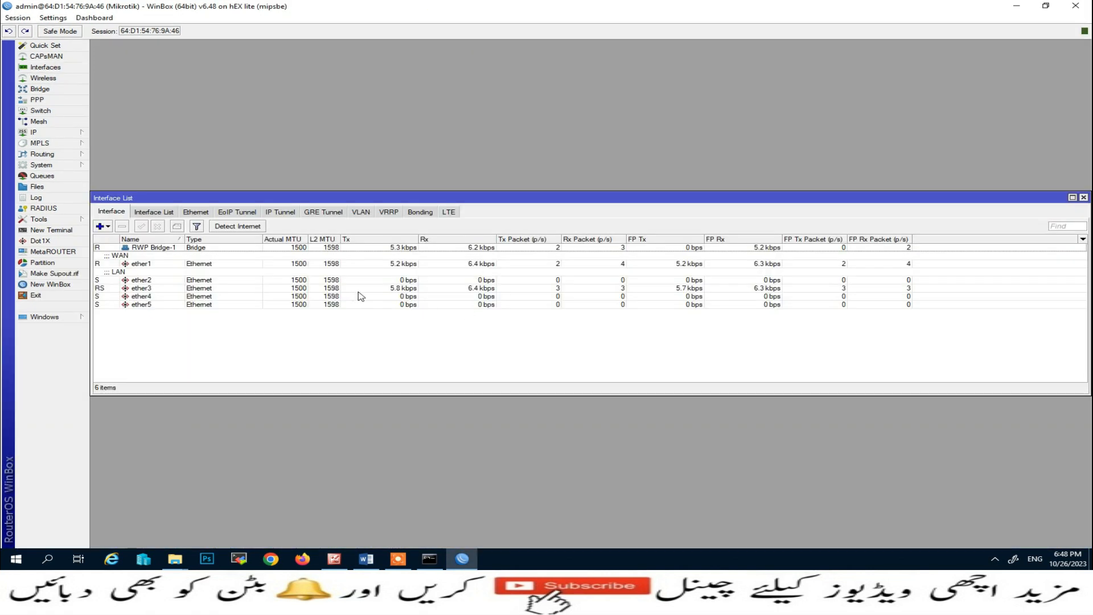
click(407, 288)
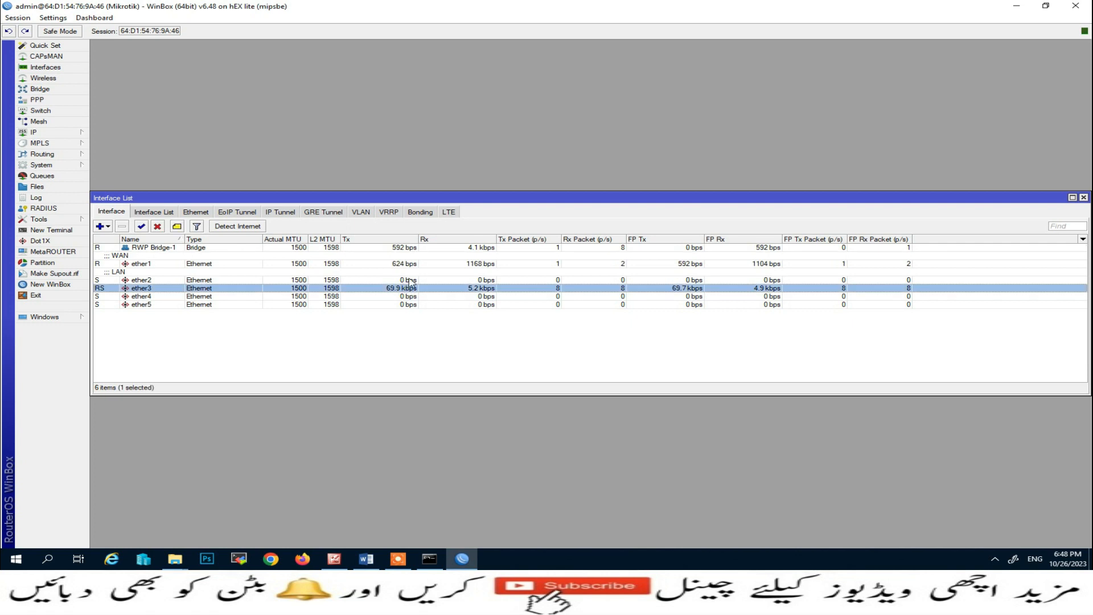
click(430, 559)
drag(516, 198, 522, 84)
click(429, 559)
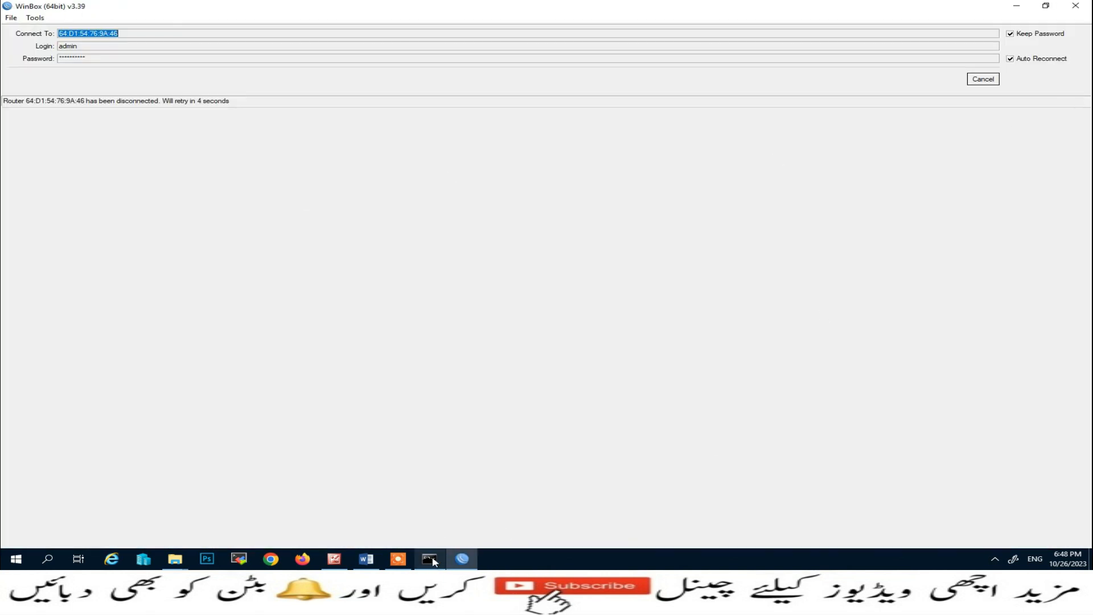
click(430, 559)
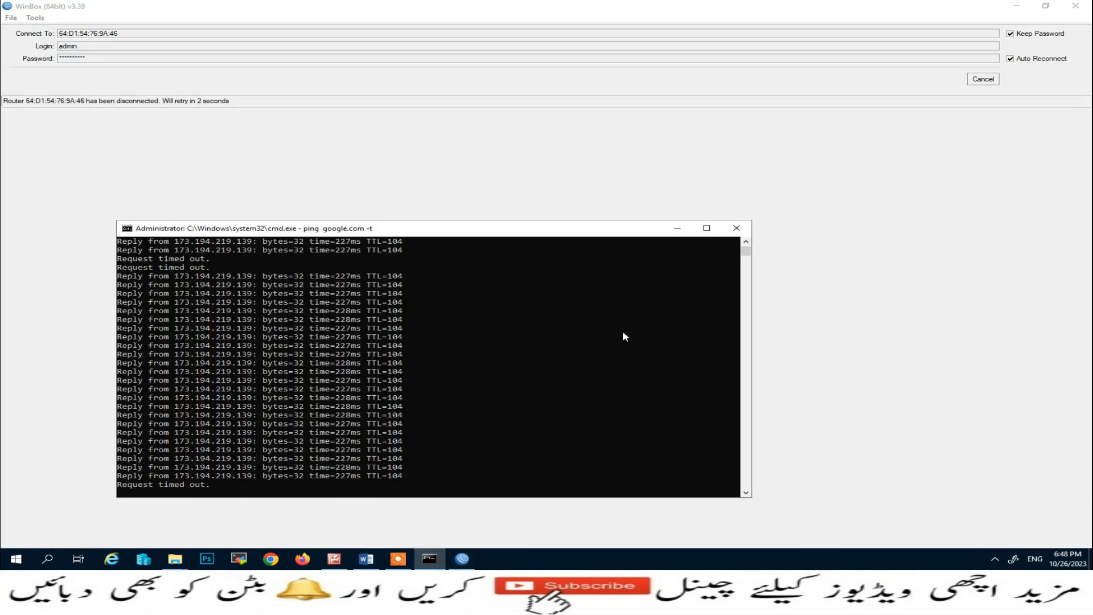
Cancel the automatic reconnection and connect to the Mikrotik neighbor by its IP address 172.16.0.1, retrying the connection after checking the ping.
click(986, 79)
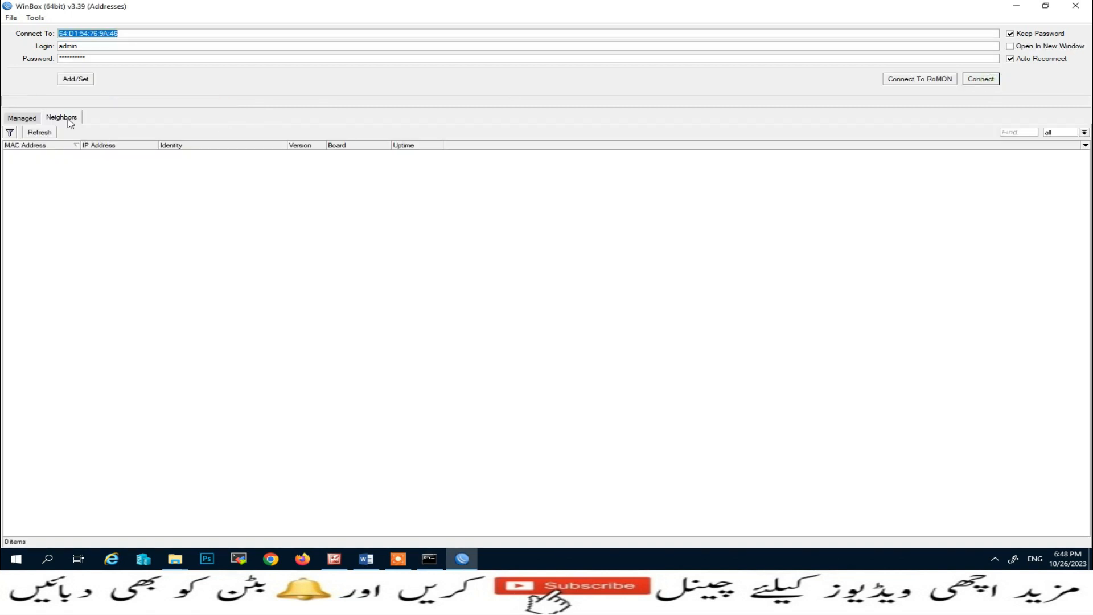
click(134, 155)
click(975, 81)
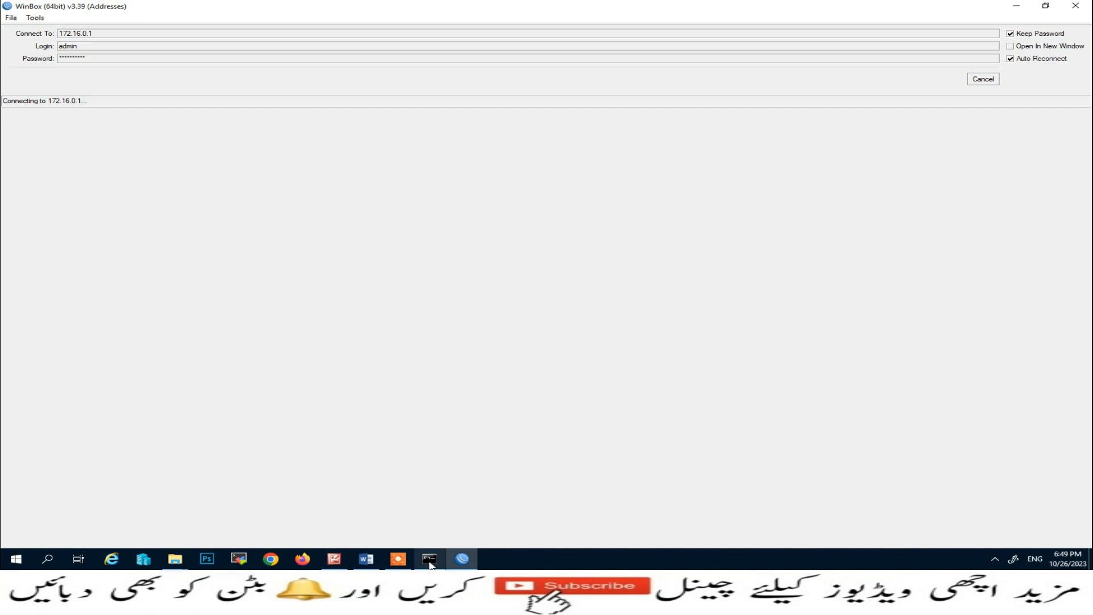
click(430, 560)
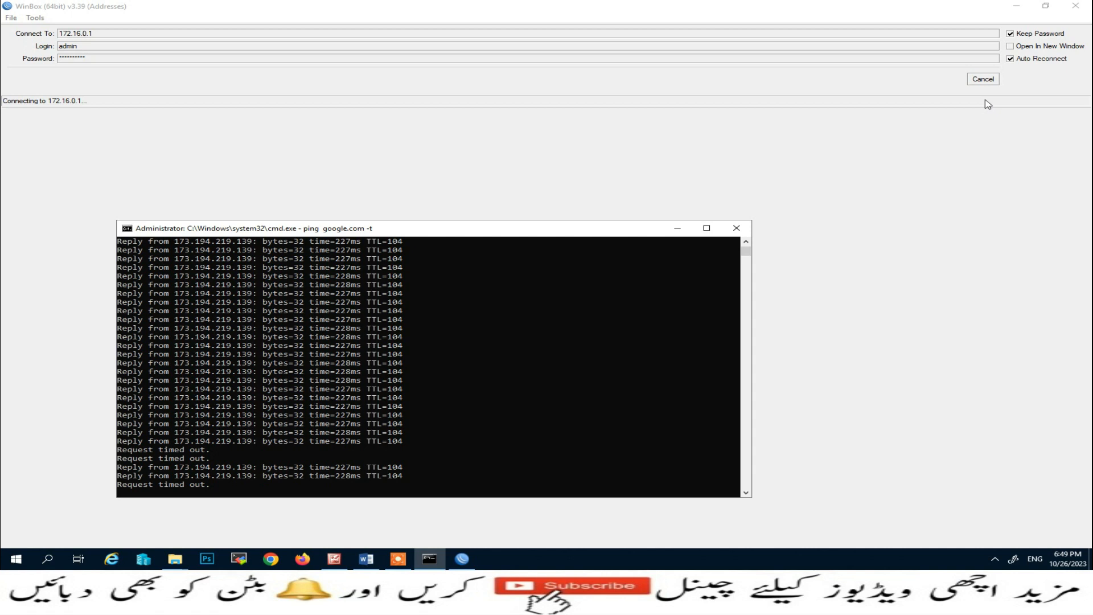
click(991, 80)
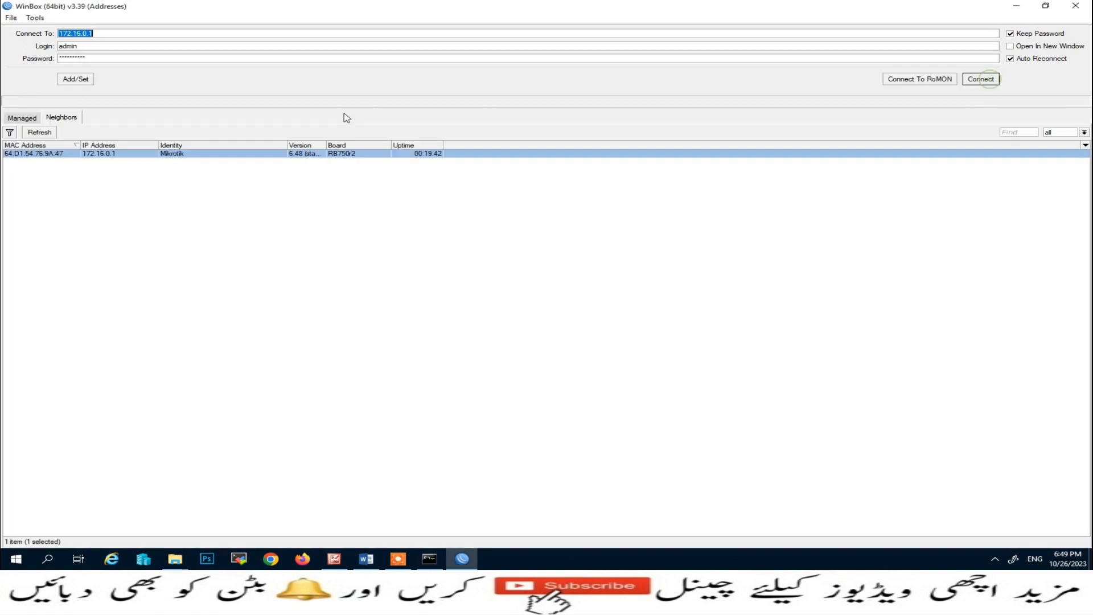
click(982, 83)
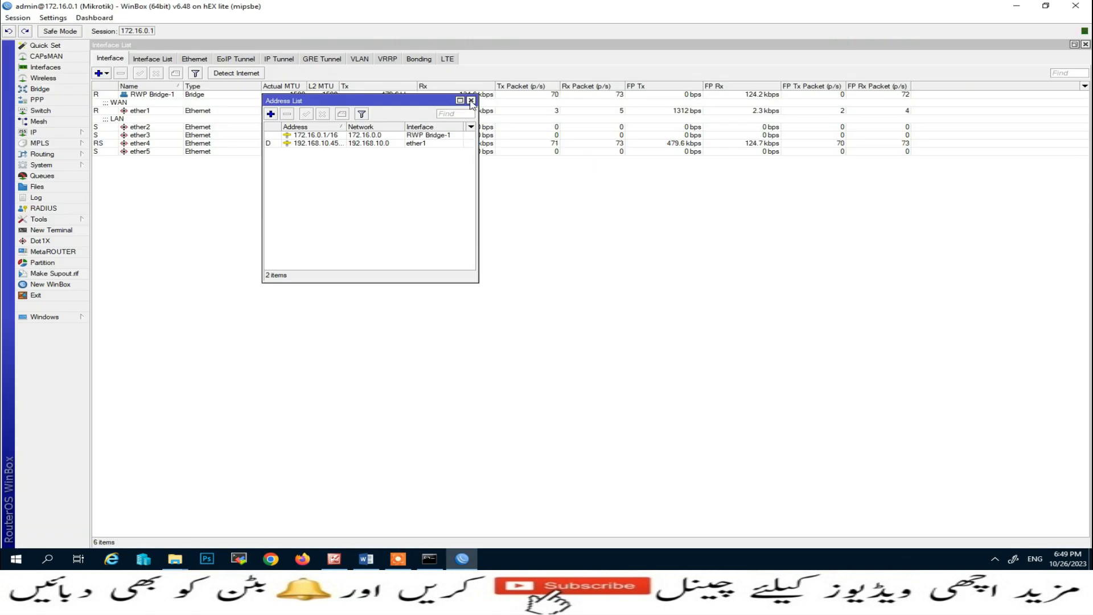
Close the address list, select ether4 to examine its traffic and bring up the continuous ping.
click(471, 101)
click(315, 144)
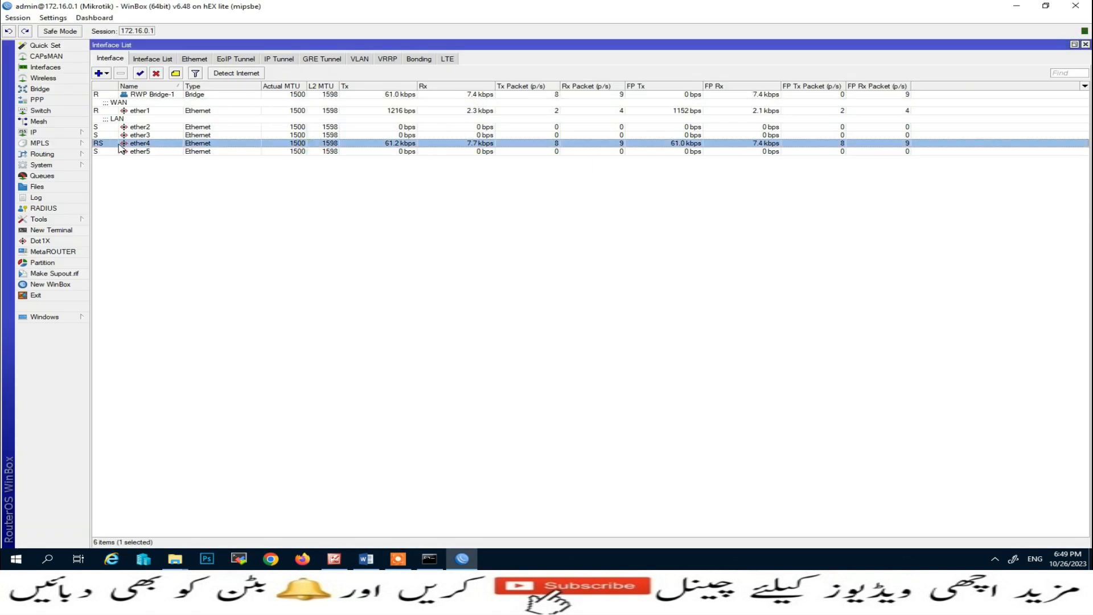
click(430, 559)
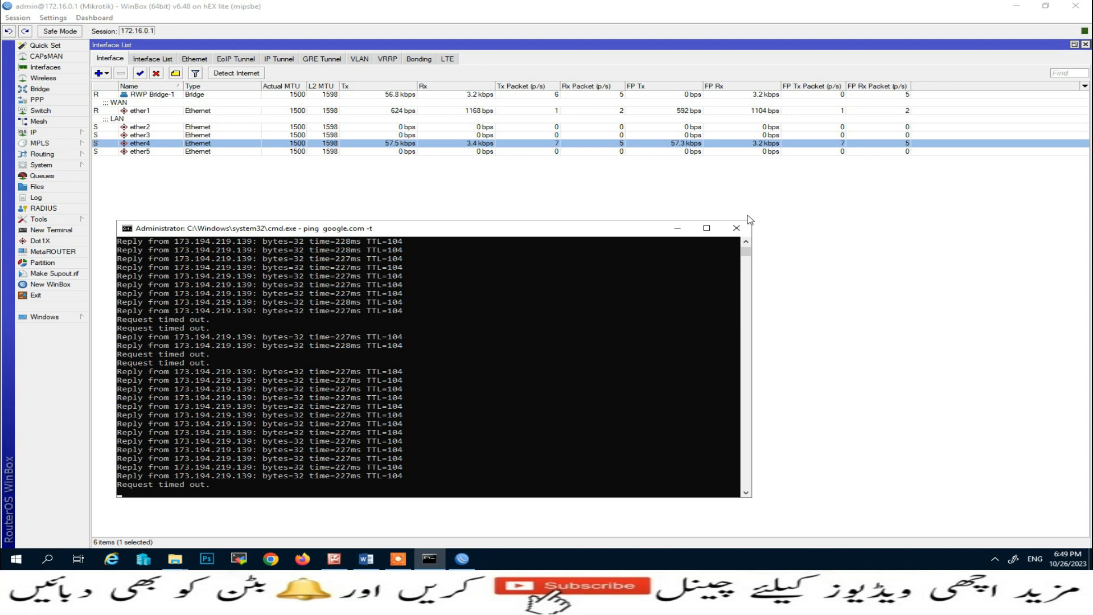
Select ether5 in the interface list to examine its traffic and compare it with the continuous ping.
click(851, 233)
click(387, 152)
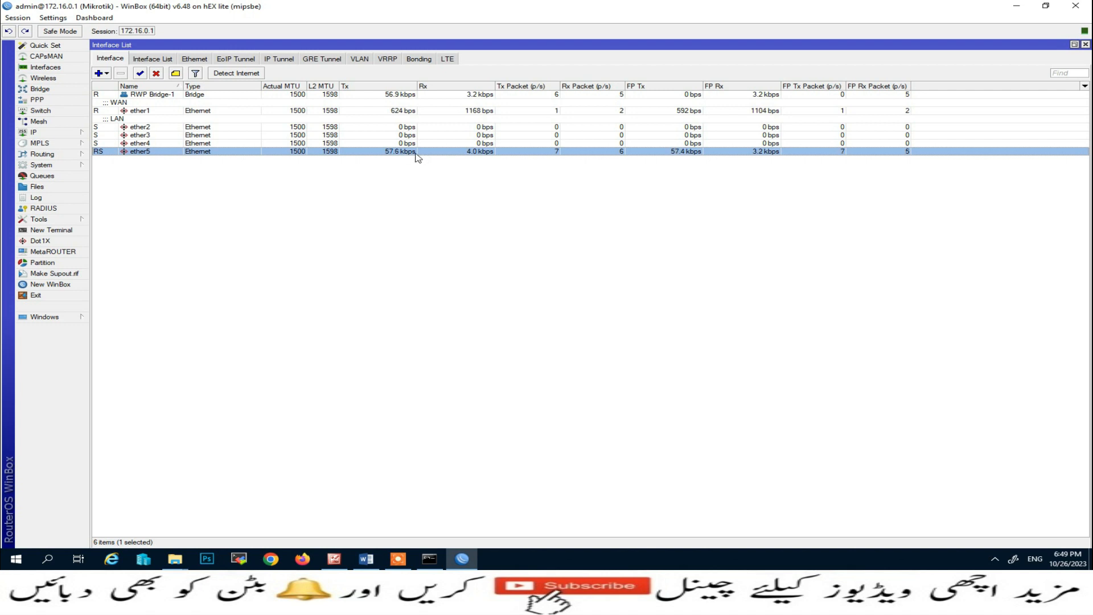
click(428, 559)
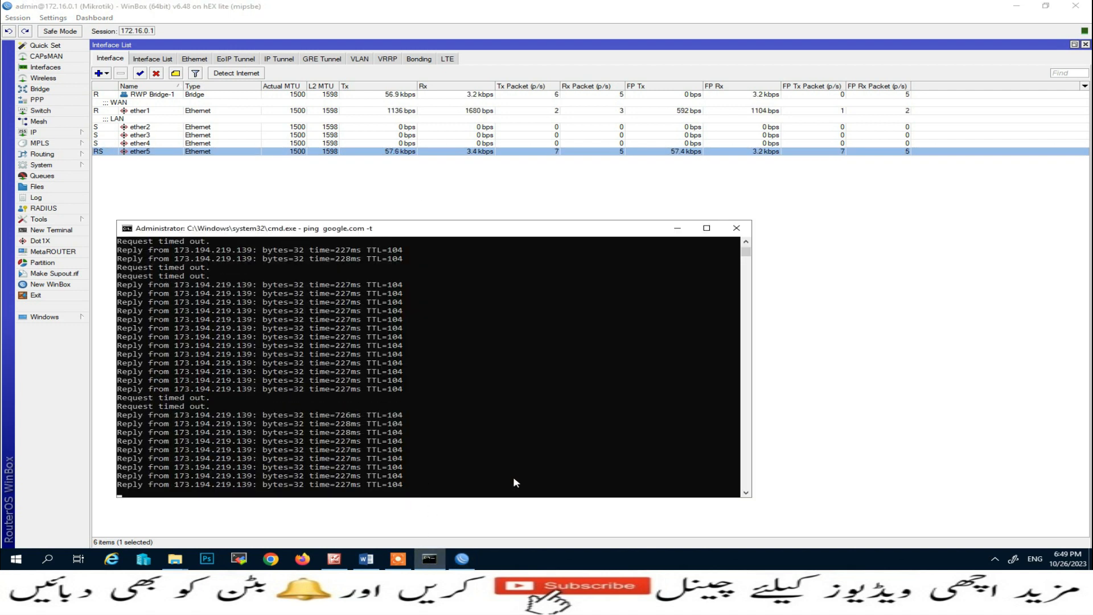
Reselect the fourth task in the Word document, stop the continuous ping in Command Prompt and return to WinBox after reviewing the remaining tasks.
click(366, 560)
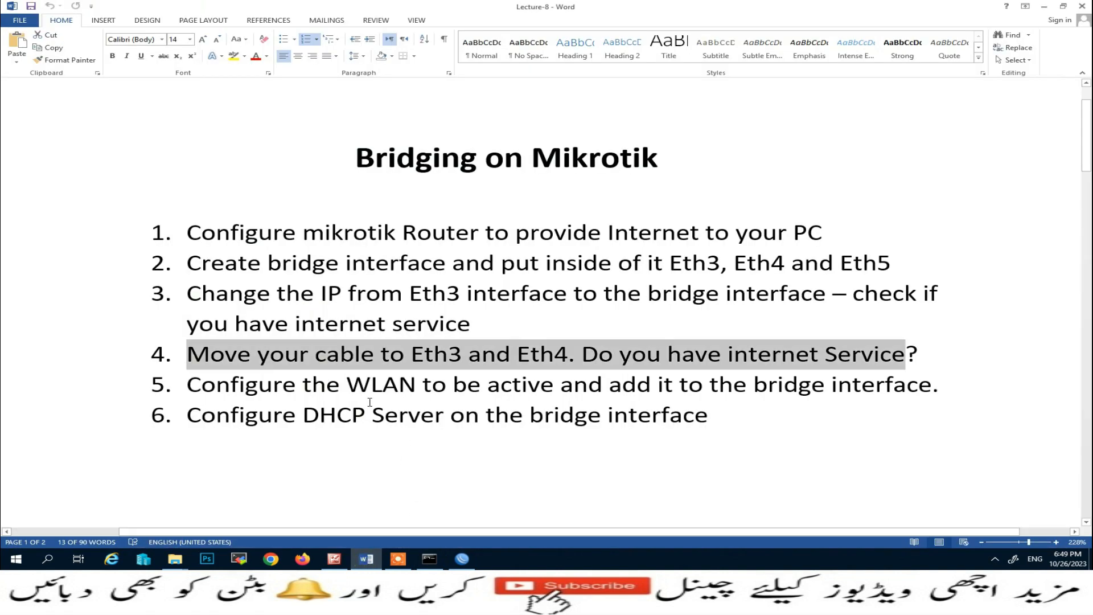
click(184, 353)
drag(188, 353, 916, 356)
click(430, 559)
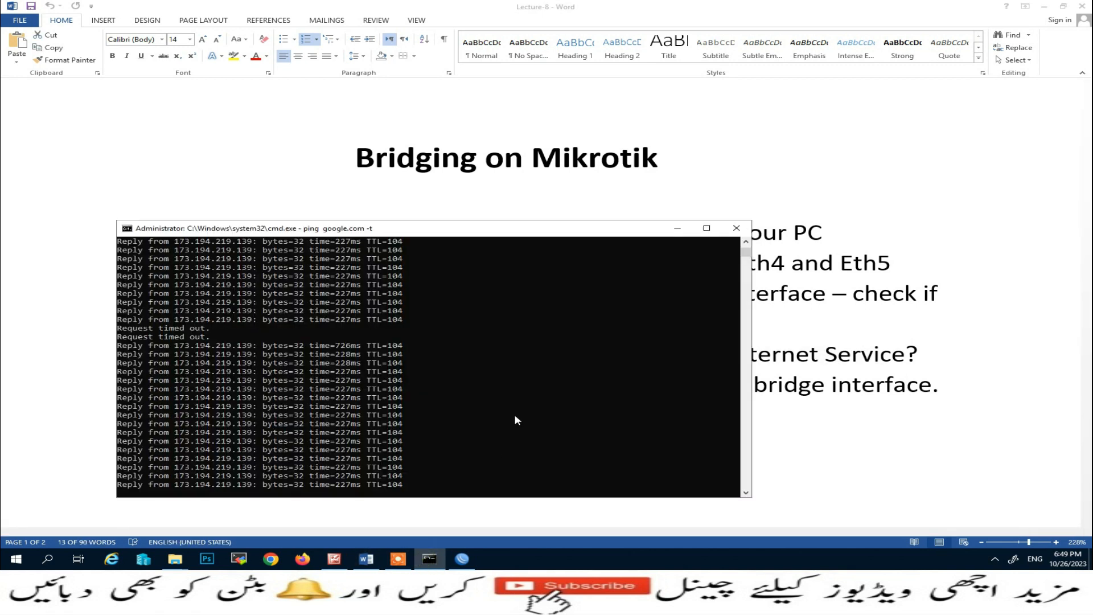
key(ctrl+c)
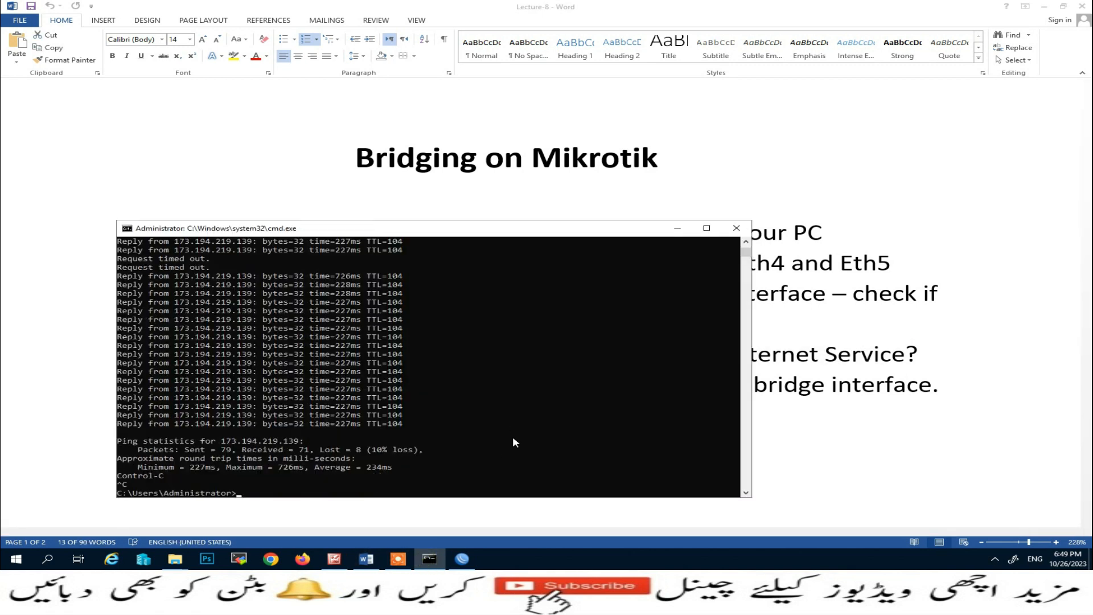
click(373, 564)
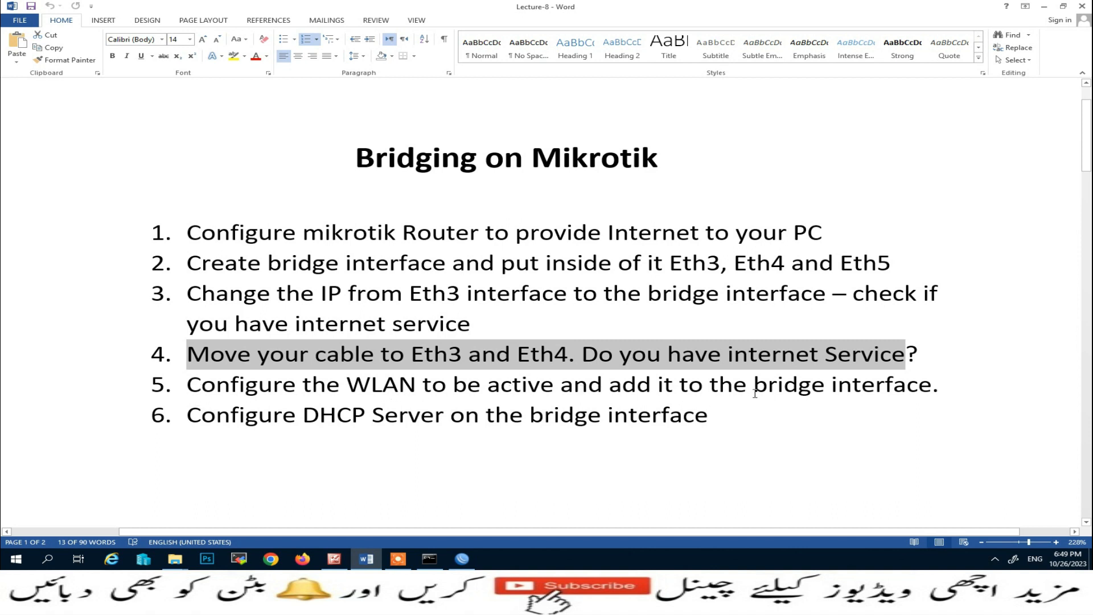
click(462, 559)
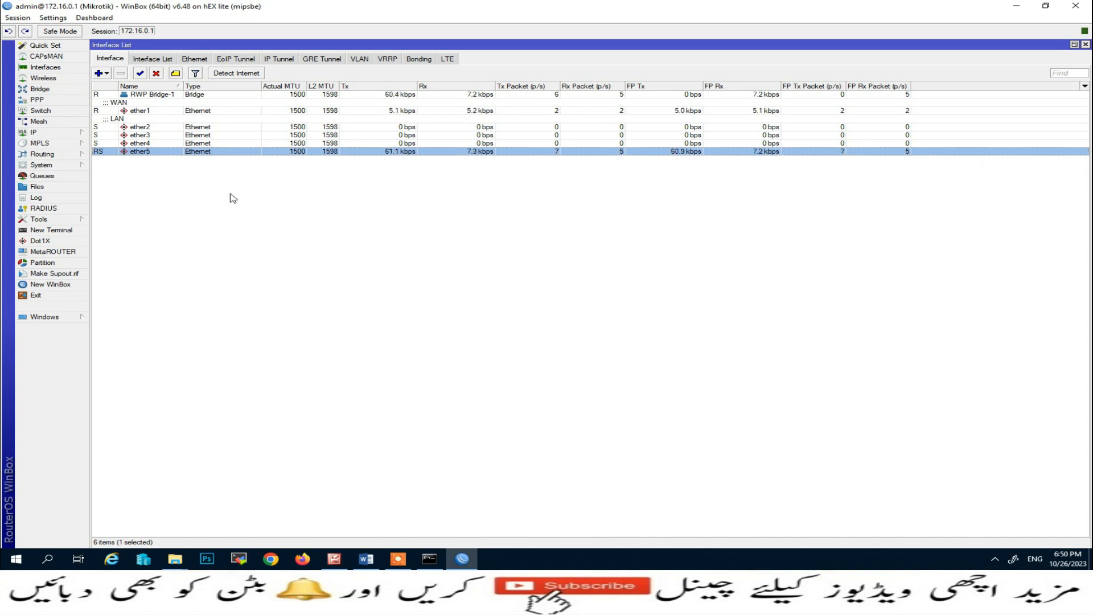
Check the wireless package in the system's package list, close the list and open the wireless tables.
click(301, 226)
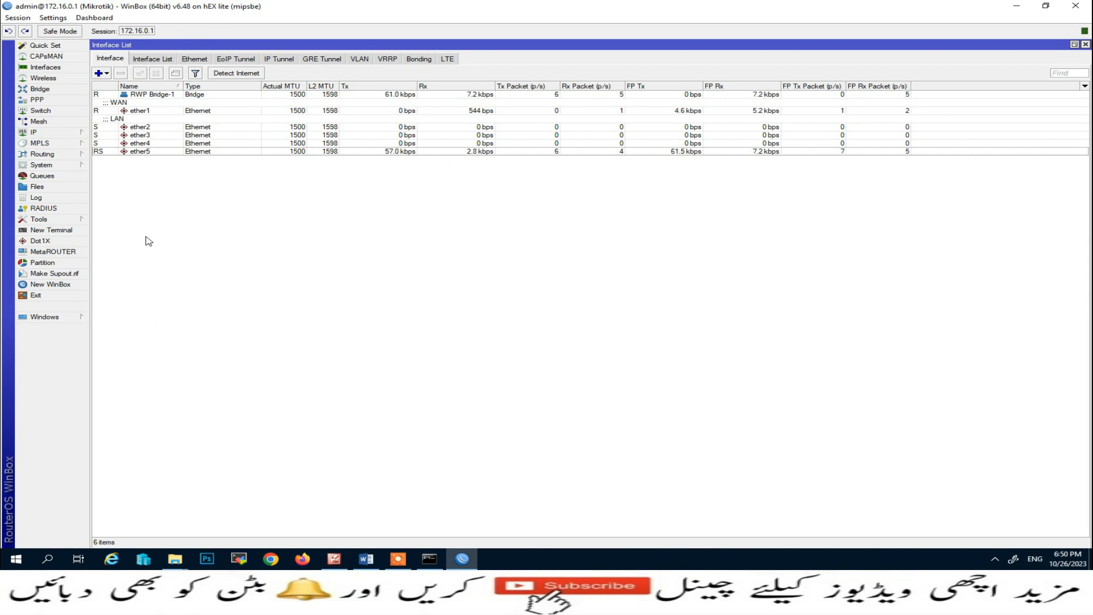
click(57, 166)
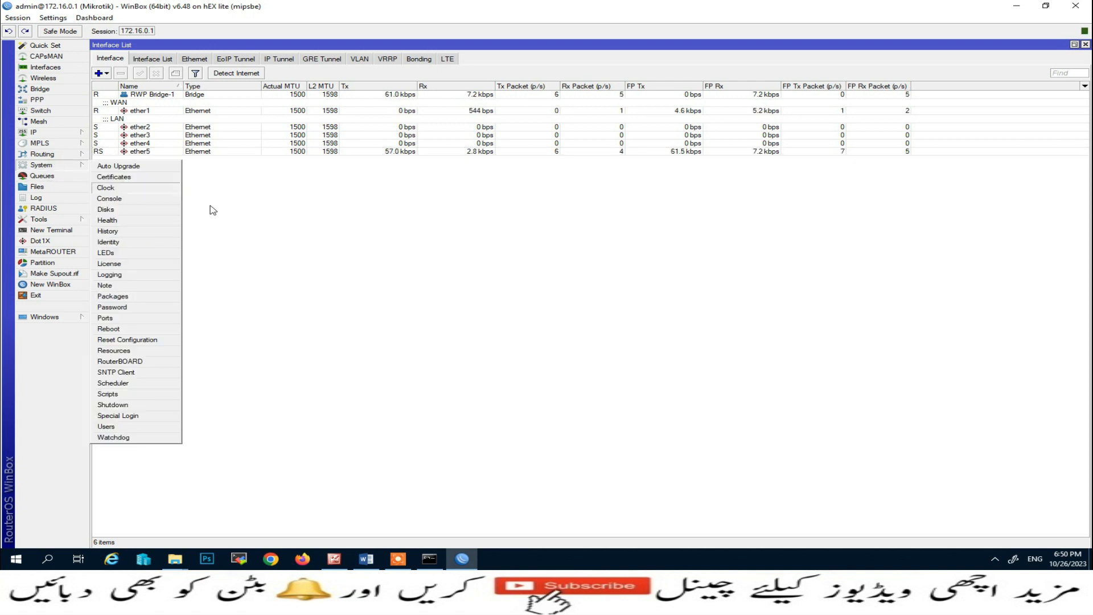
click(113, 296)
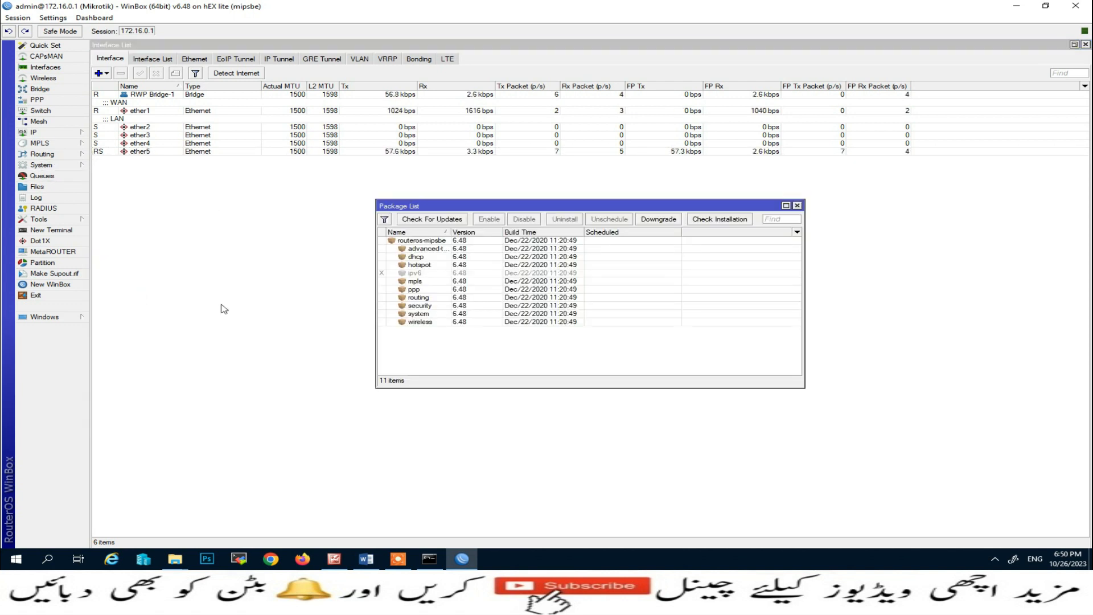
click(420, 324)
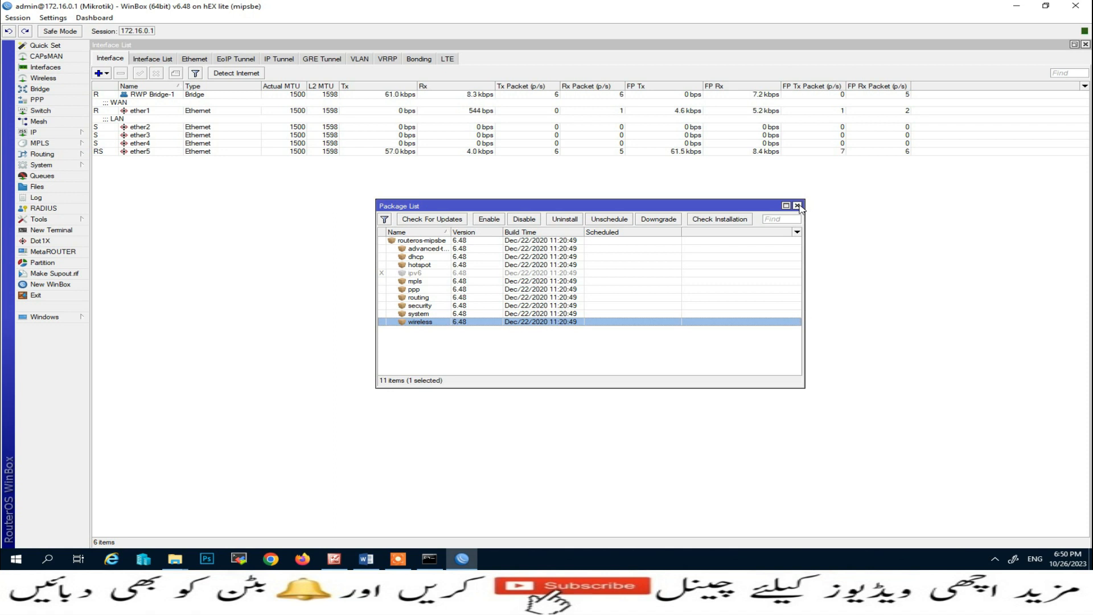
click(798, 206)
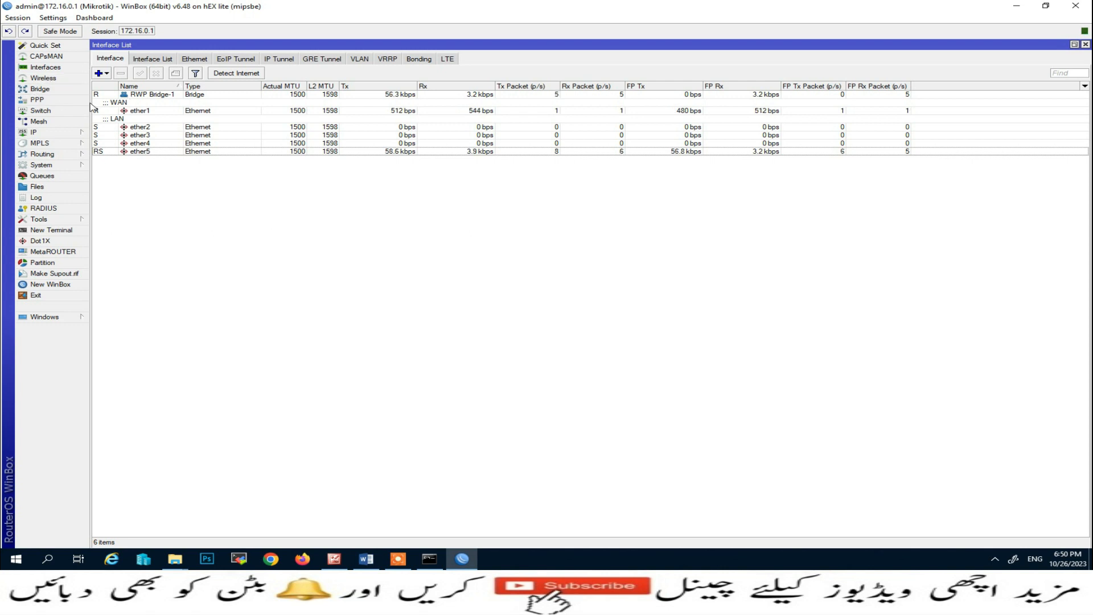
click(43, 78)
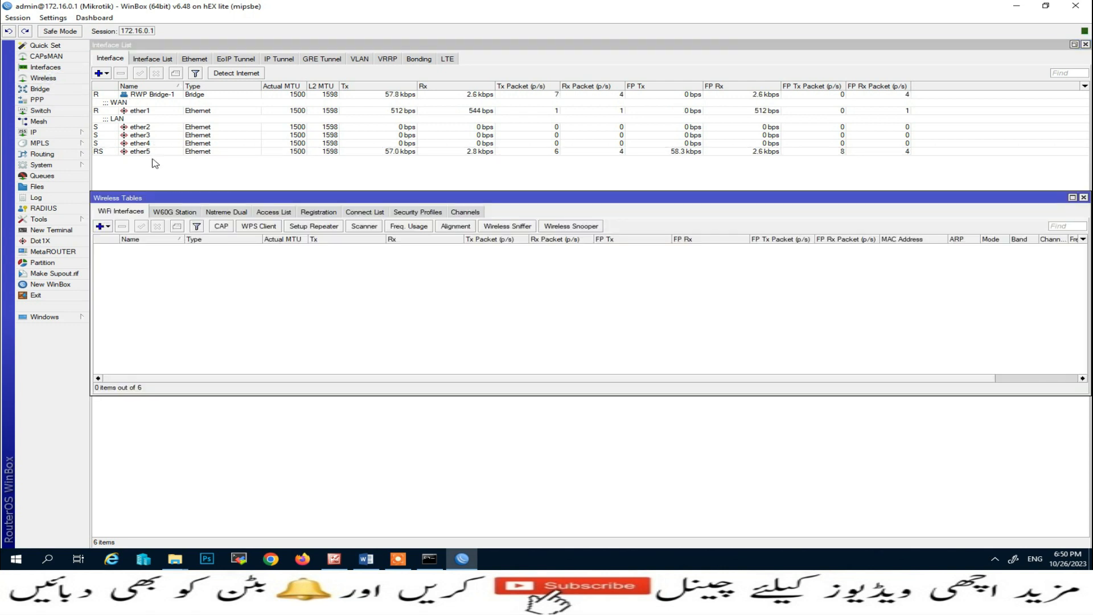
click(100, 228)
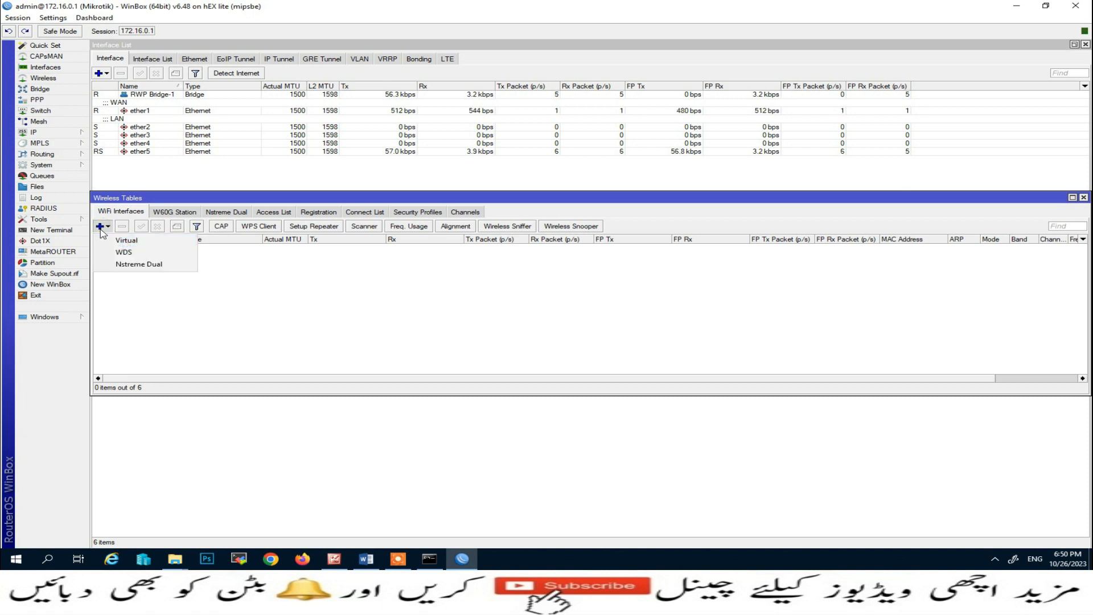
click(123, 241)
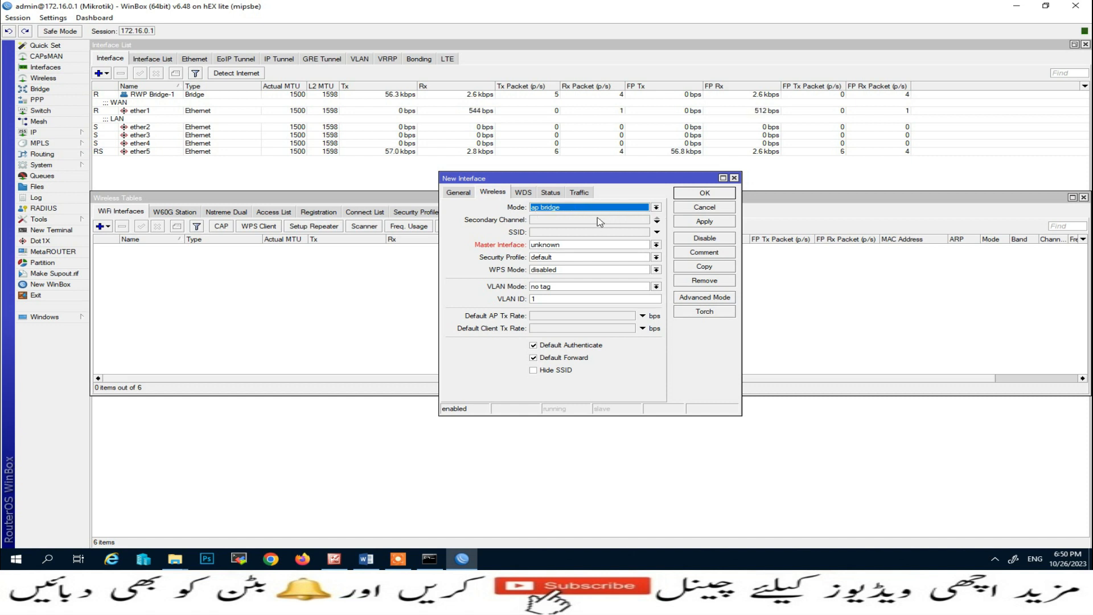
click(560, 232)
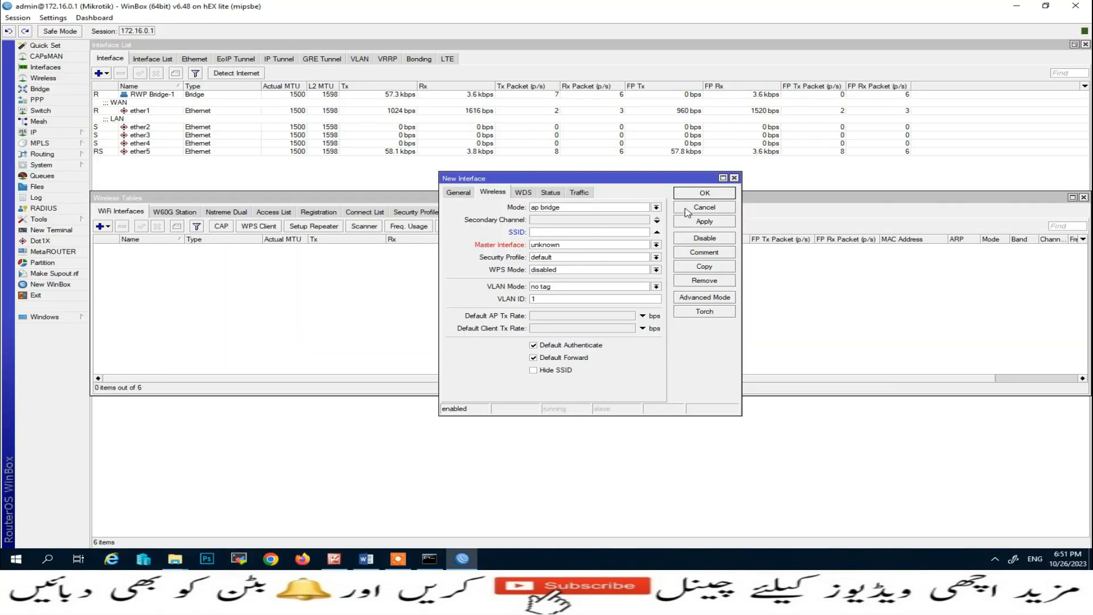
click(687, 211)
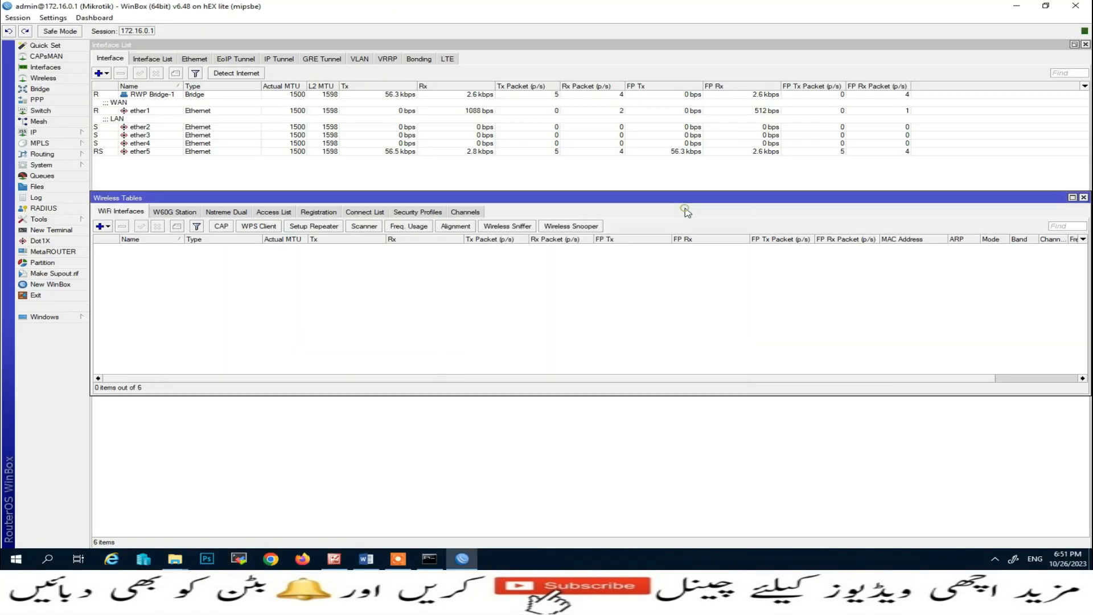
Add a W60G Station interface named WALN with the MAC address 00:00:00:00:00:01.
click(174, 214)
click(100, 227)
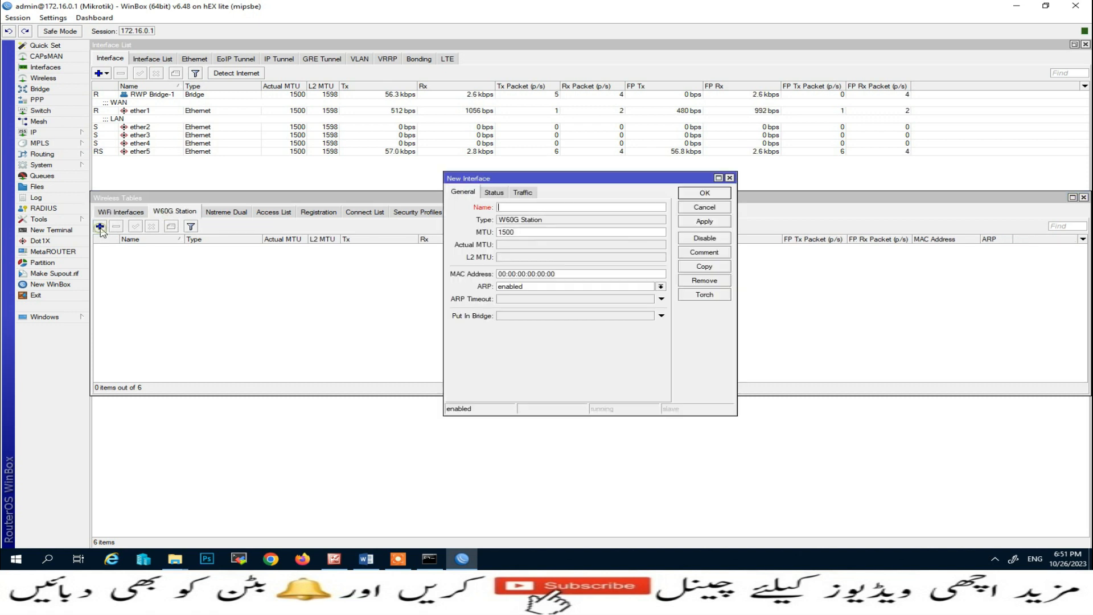
text(WAN)
click(704, 222)
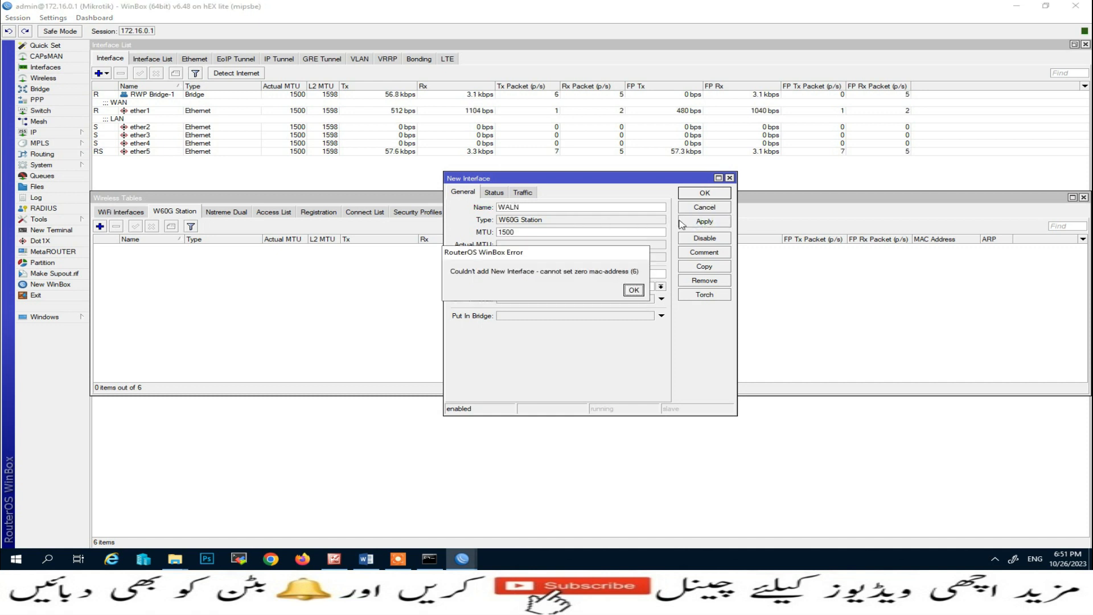
click(629, 291)
click(578, 274)
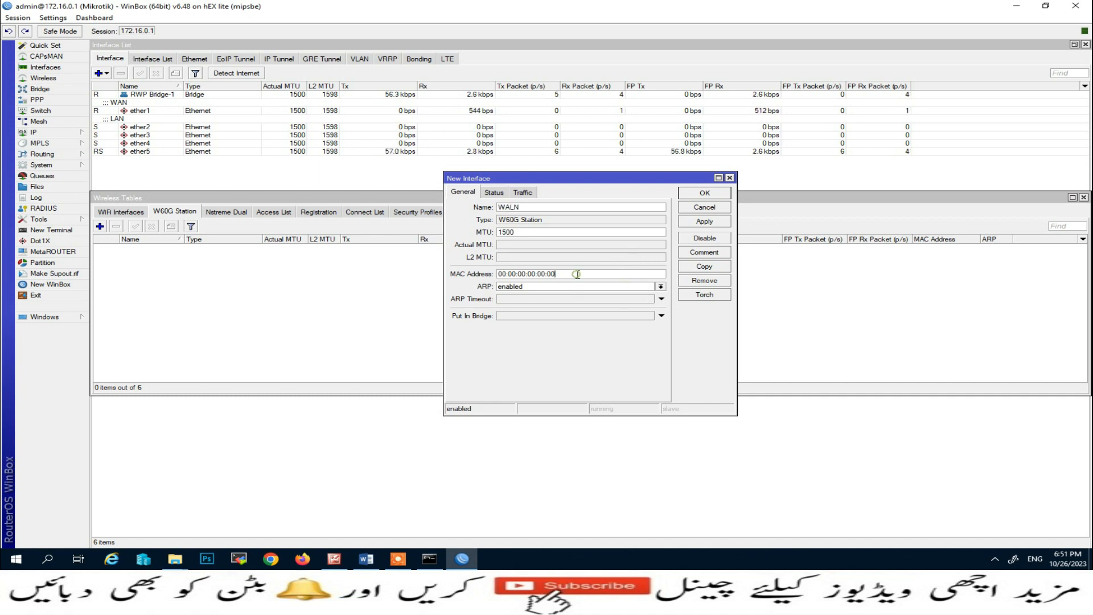
text(1)
click(718, 223)
click(706, 194)
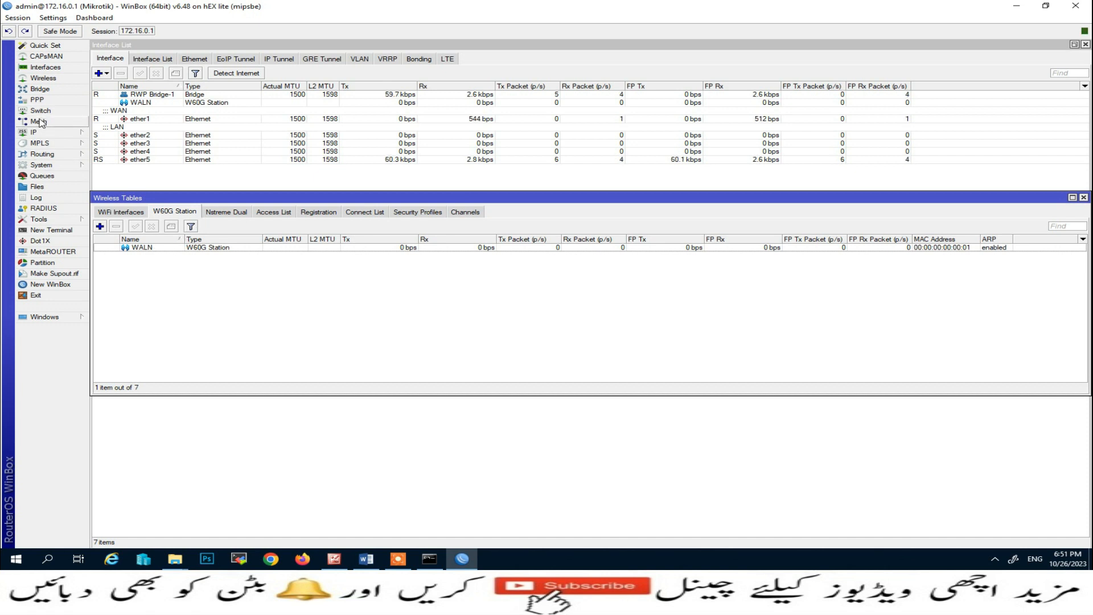
Add the WALN interface as a port of RWP Bridge-1 and select its entry in the port list.
click(39, 89)
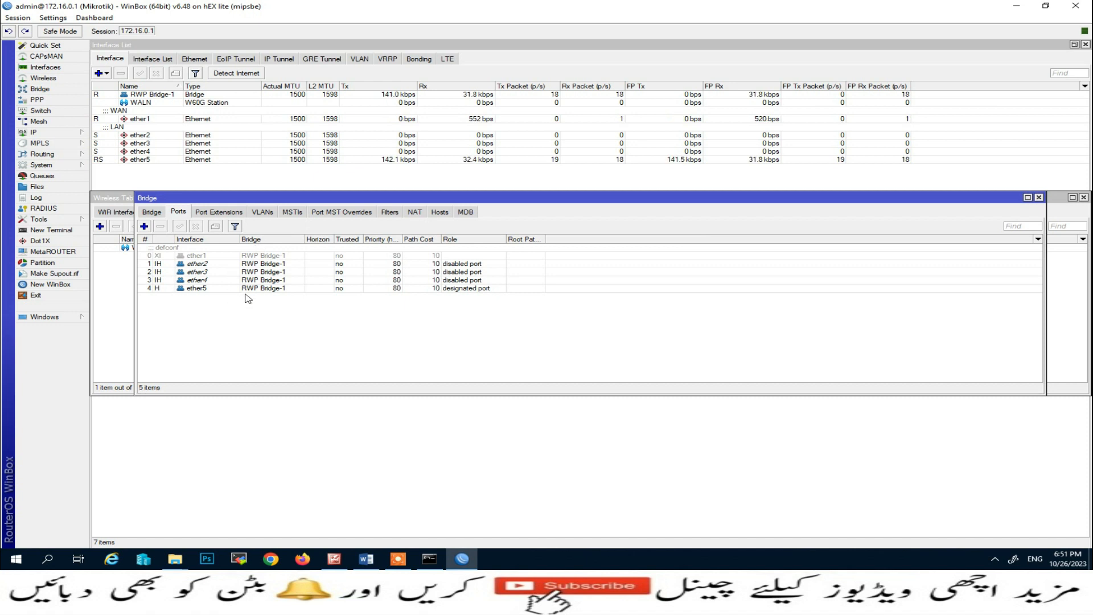
click(151, 212)
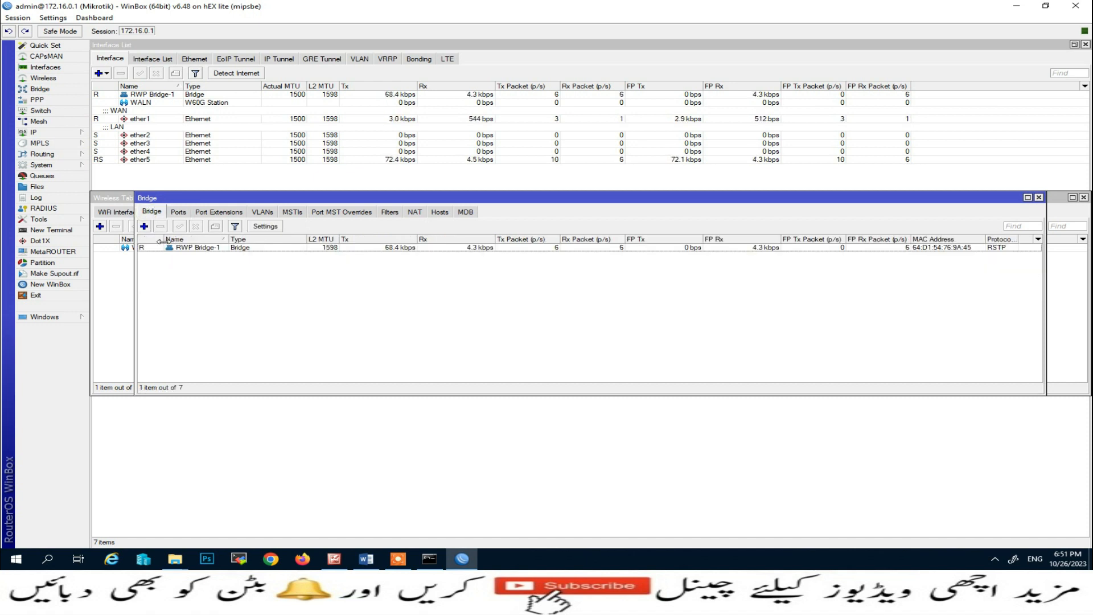
click(178, 214)
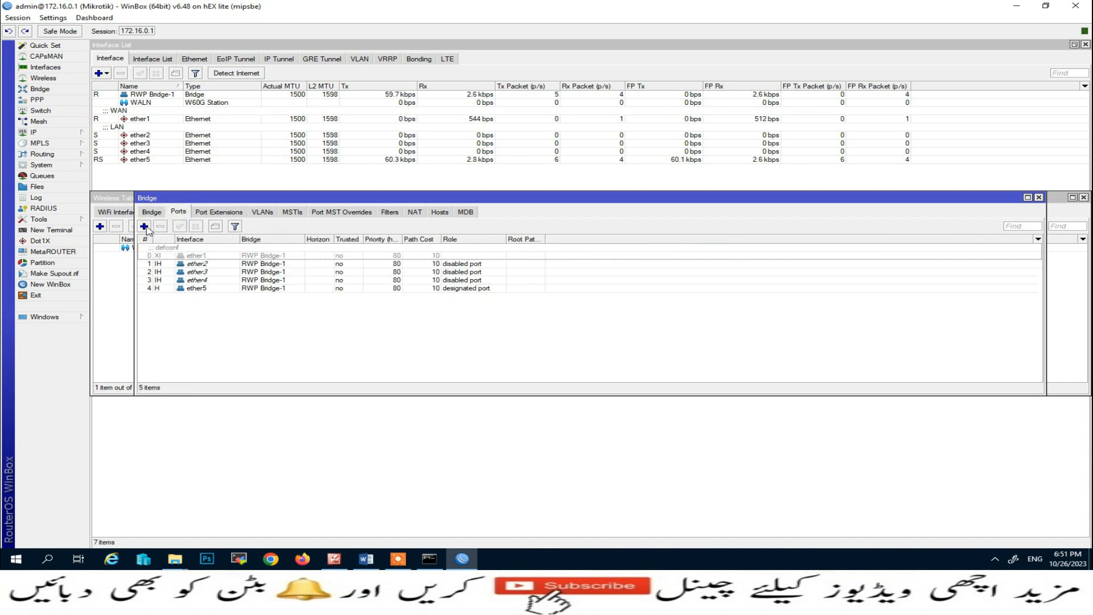
click(144, 226)
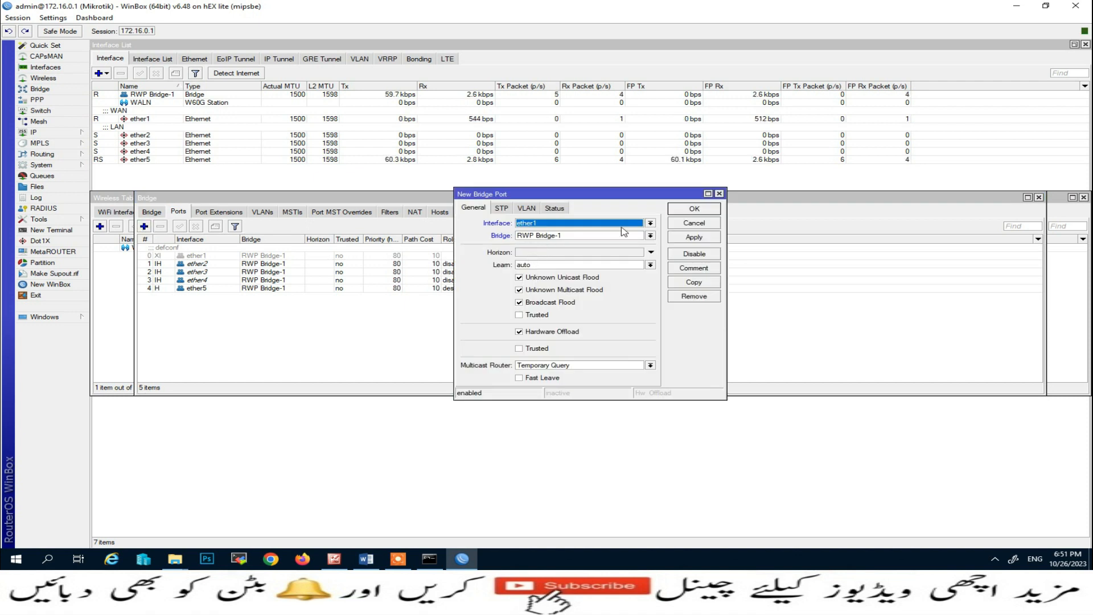
click(651, 223)
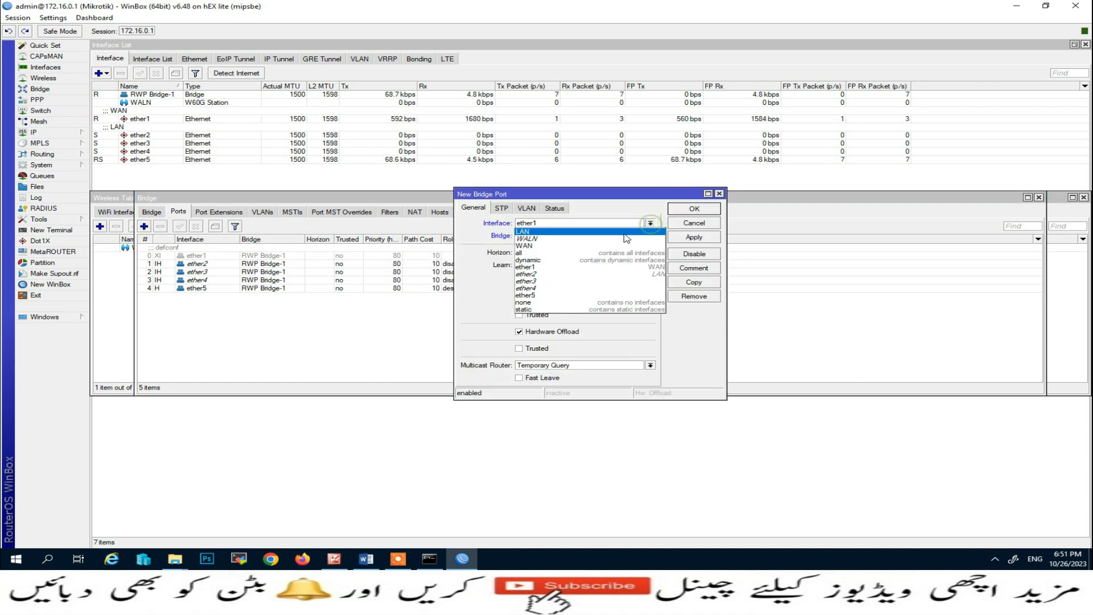
click(550, 239)
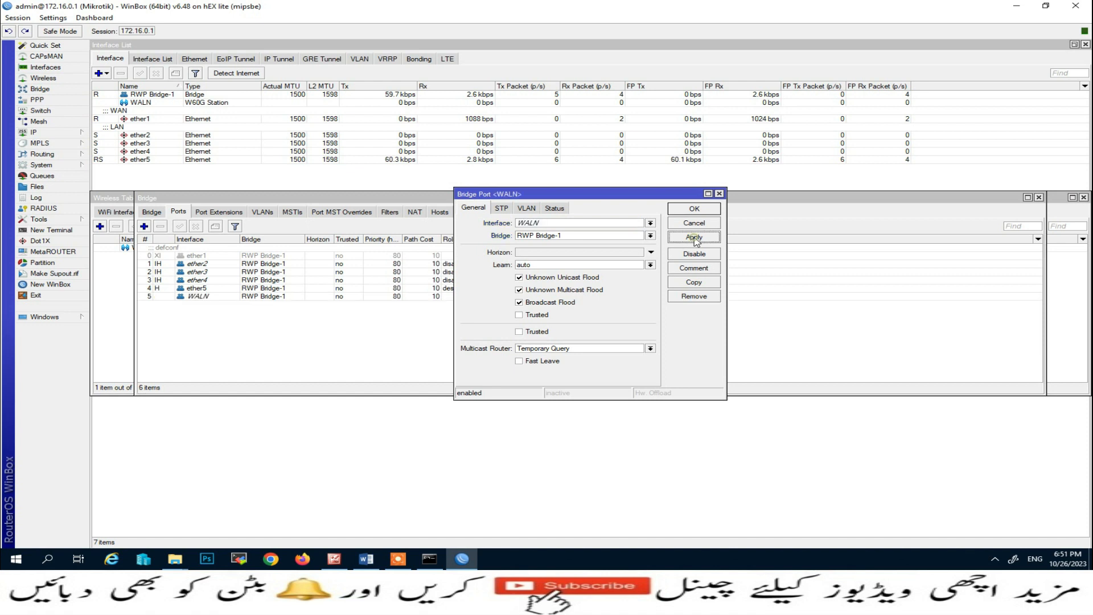
click(694, 208)
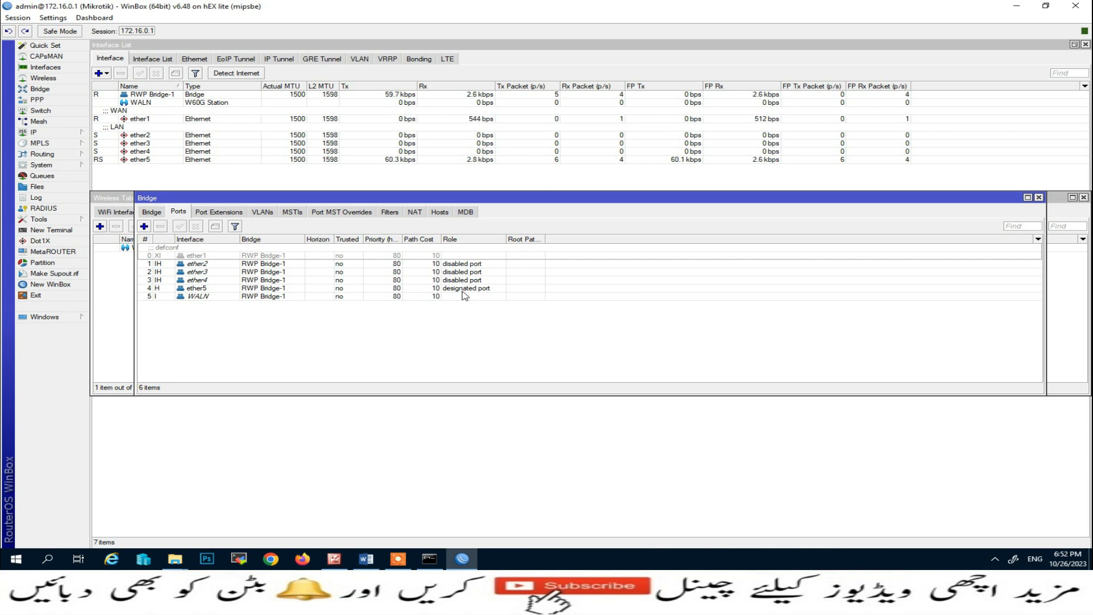
click(201, 296)
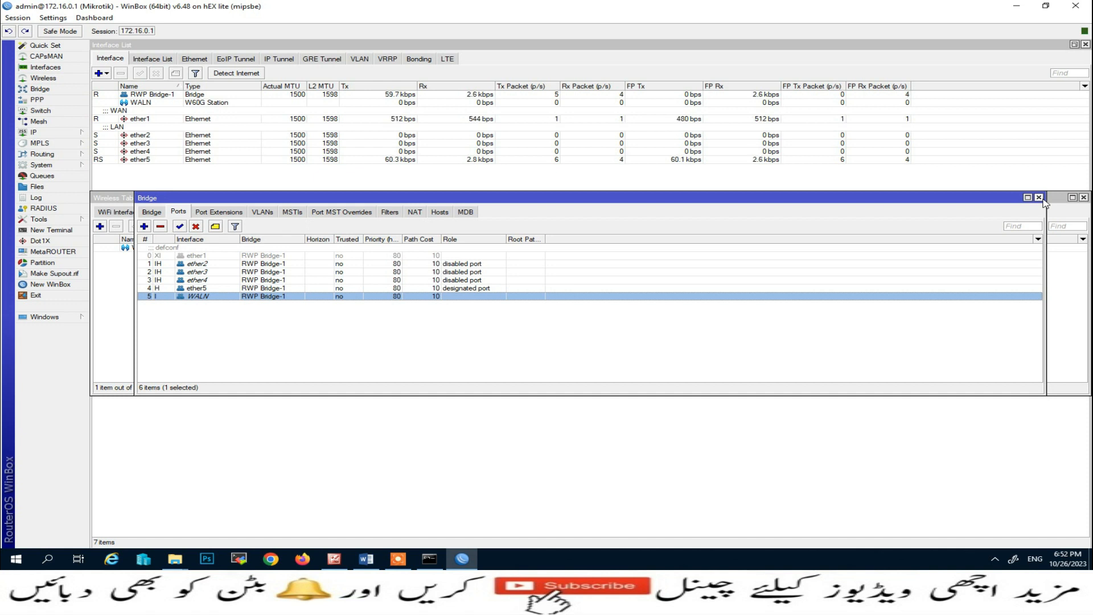
Close the bridge settings and select the fifth task, about configuring the WLAN, in the Word document.
click(1039, 197)
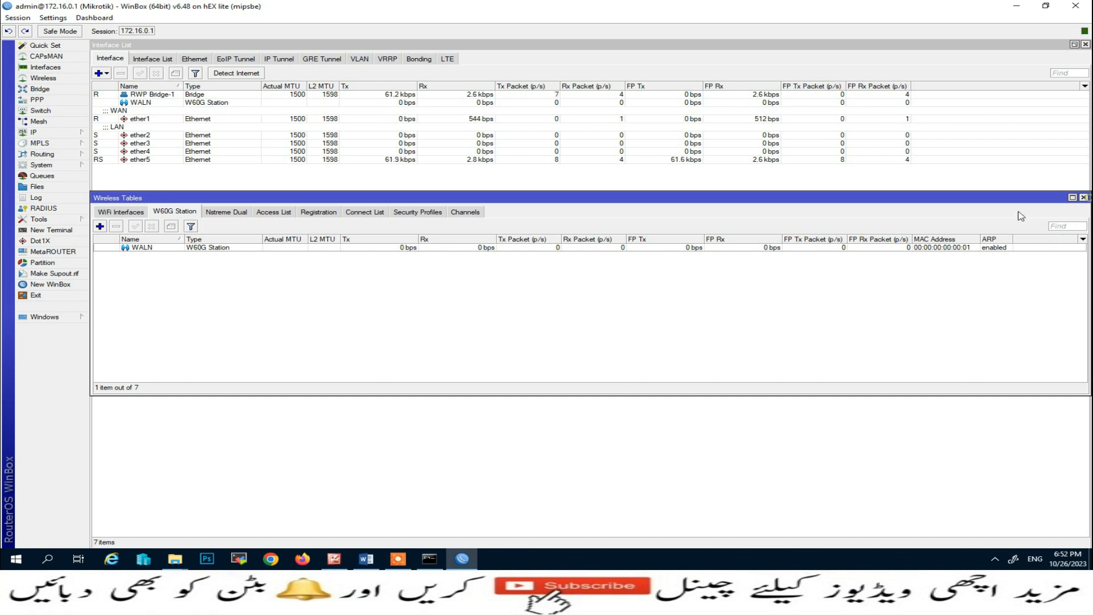
click(366, 559)
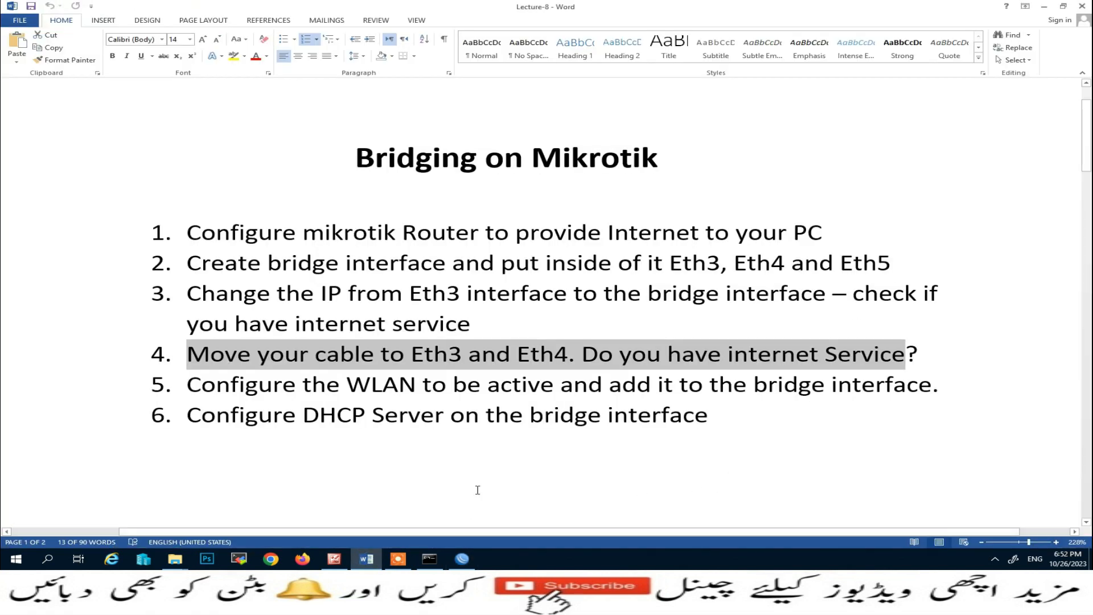
drag(186, 384, 923, 385)
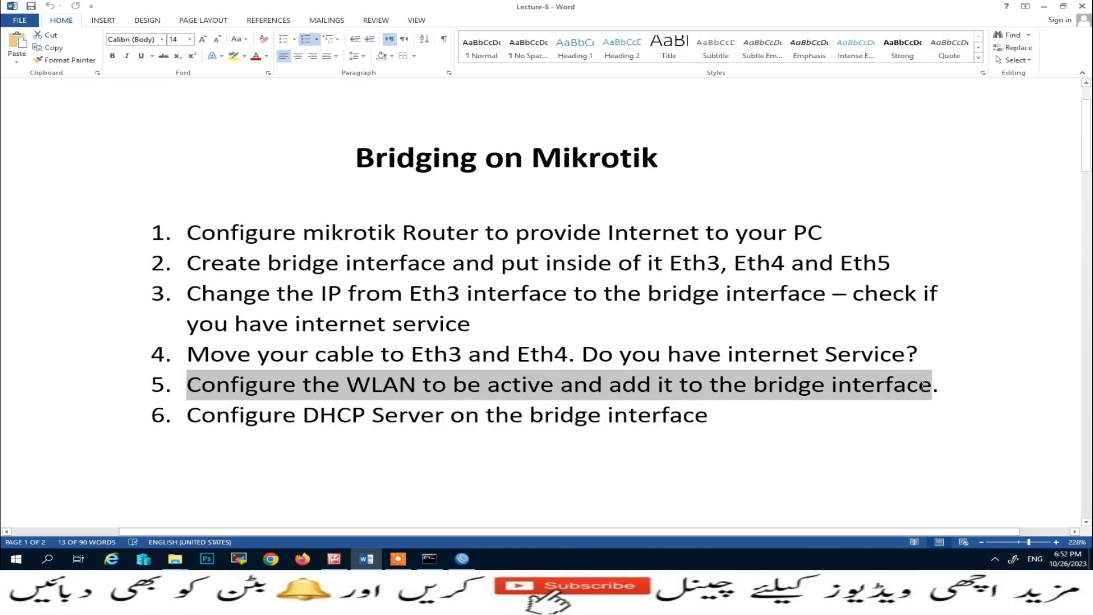
Open Chrome with the personal profile, maximize its window and load mikrotik.com.
click(277, 559)
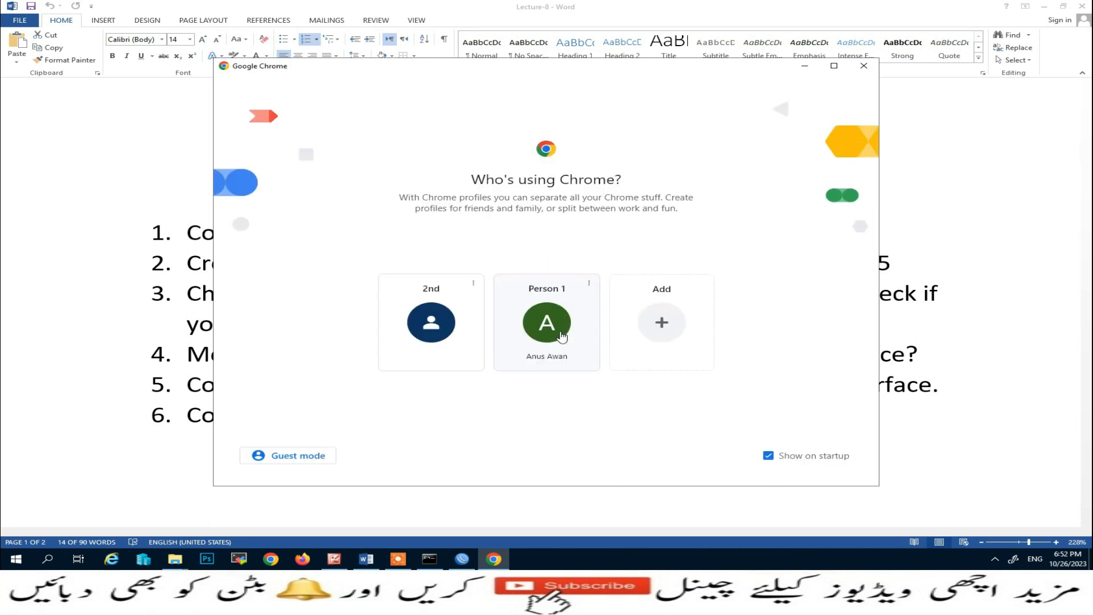
click(552, 336)
click(368, 35)
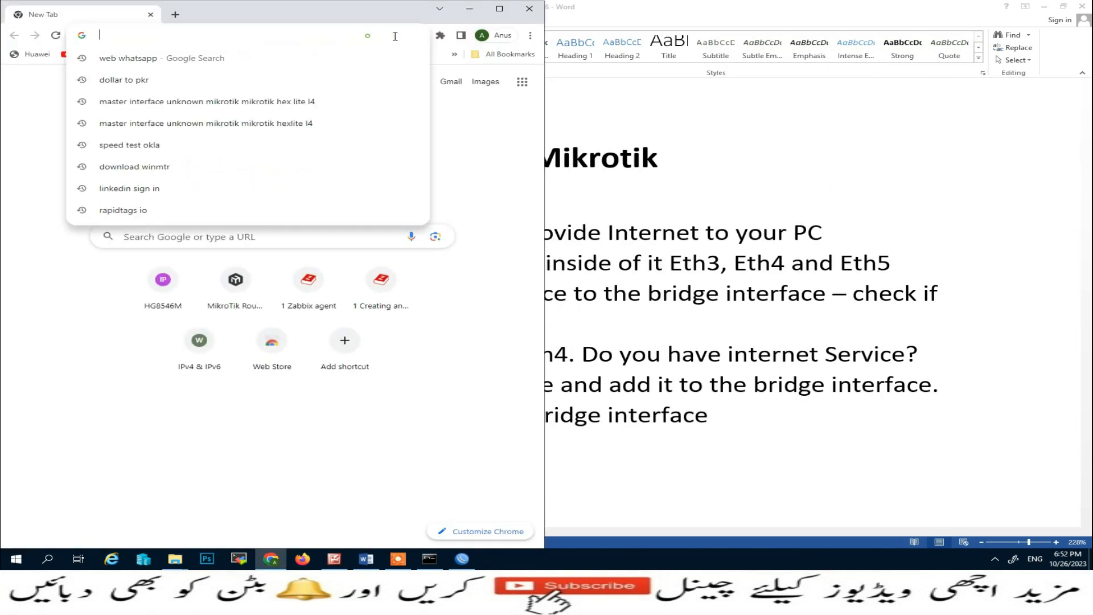
click(499, 9)
click(309, 24)
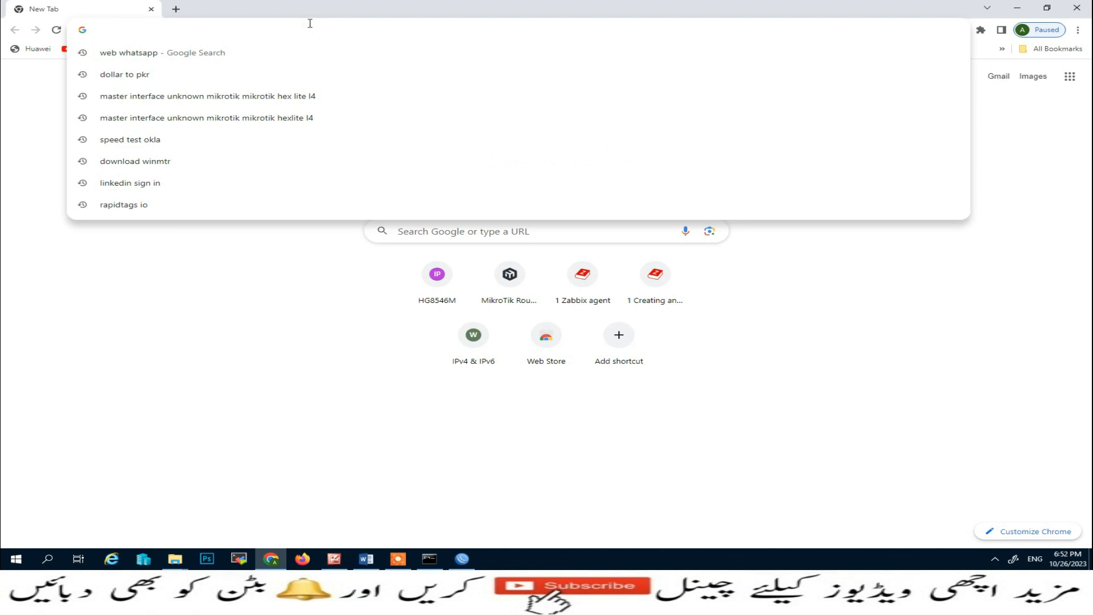
text(mikrotik.com)
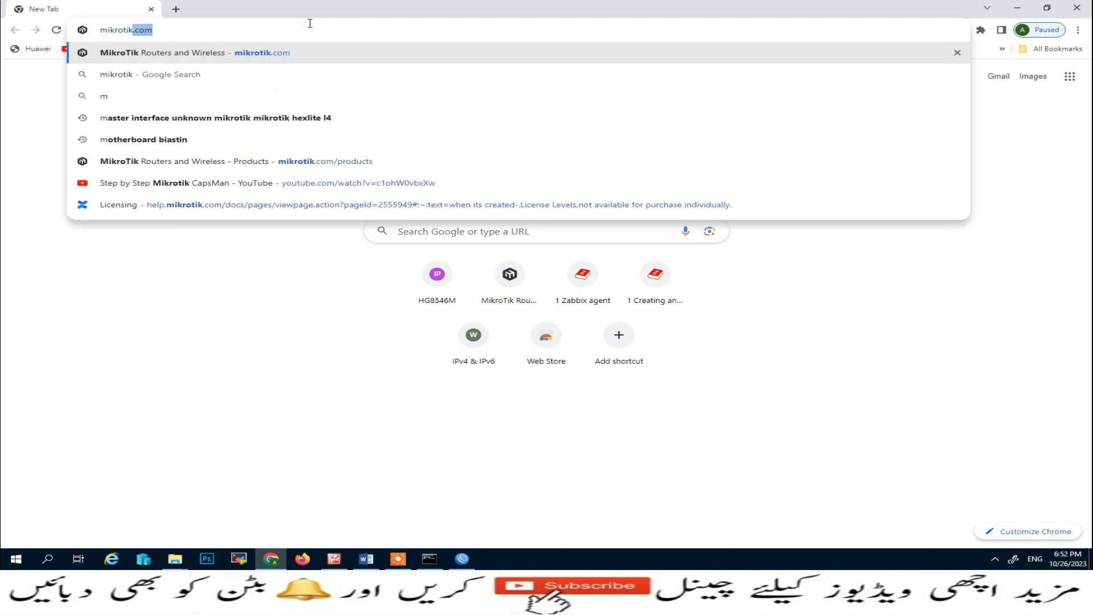
key(Return)
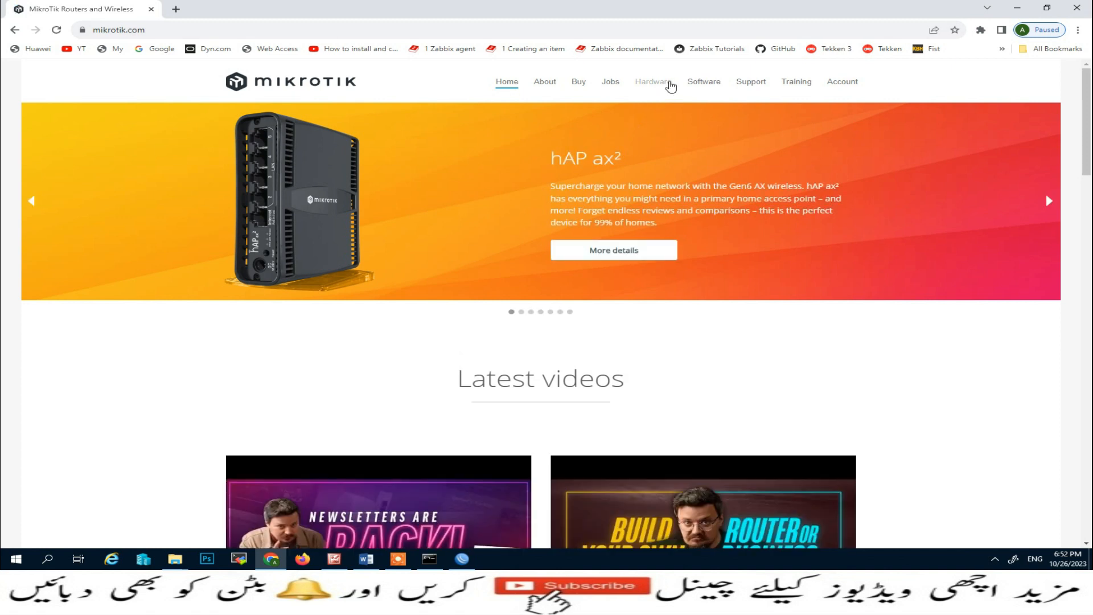
Browse MikroTik's hardware products and examine the specifications and wireless capabilities of the hAP ax lite LTE6.
click(671, 85)
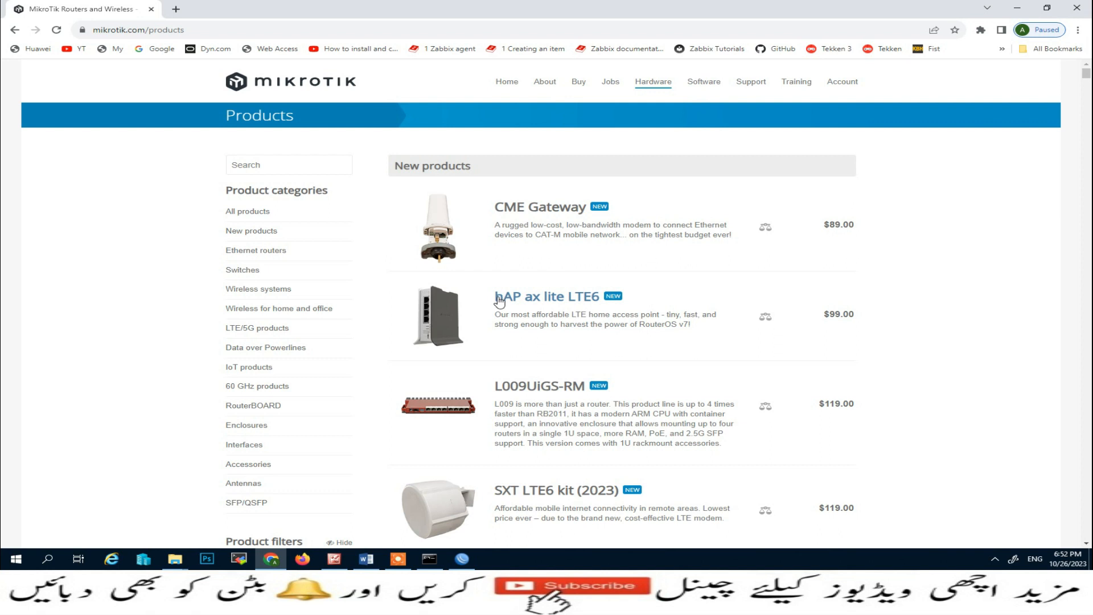
scroll(558, 308, down, 4)
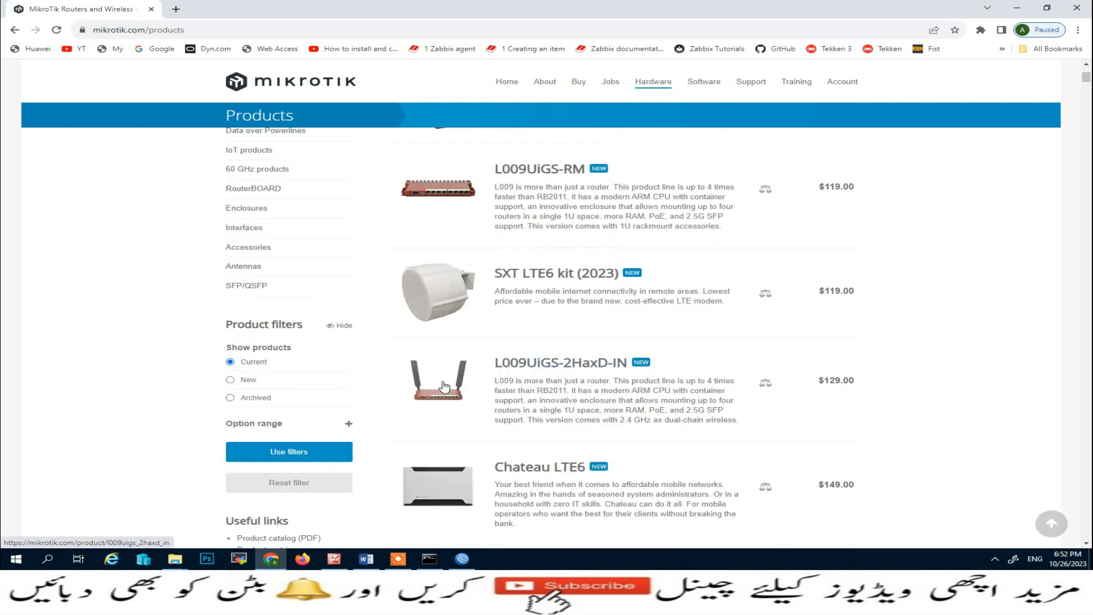
scroll(447, 382, down, 2)
scroll(490, 455, up, 6)
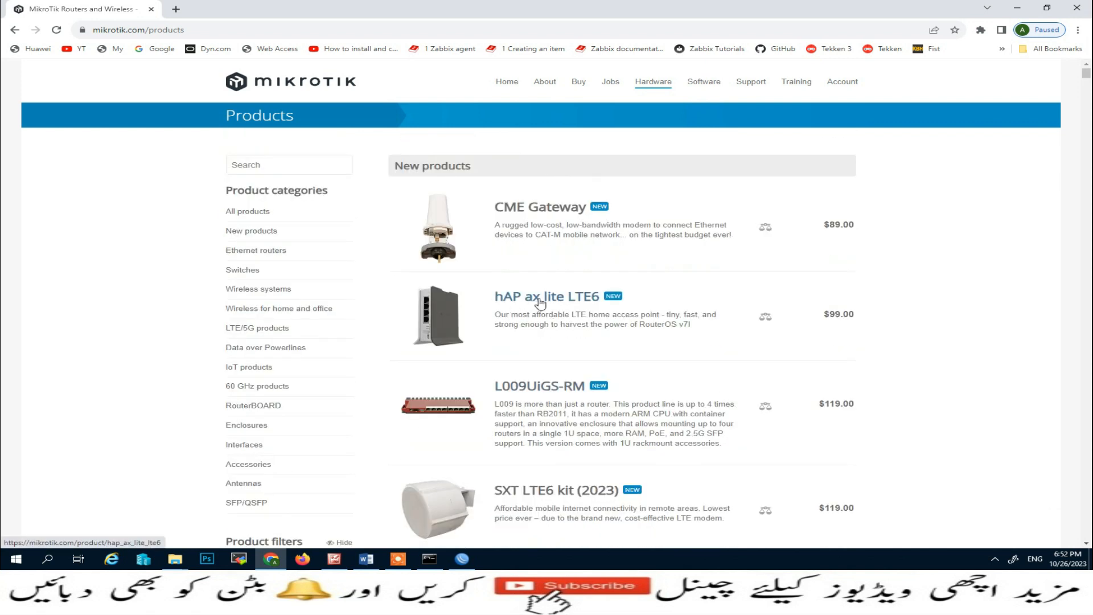
click(540, 302)
scroll(540, 302, down, 4)
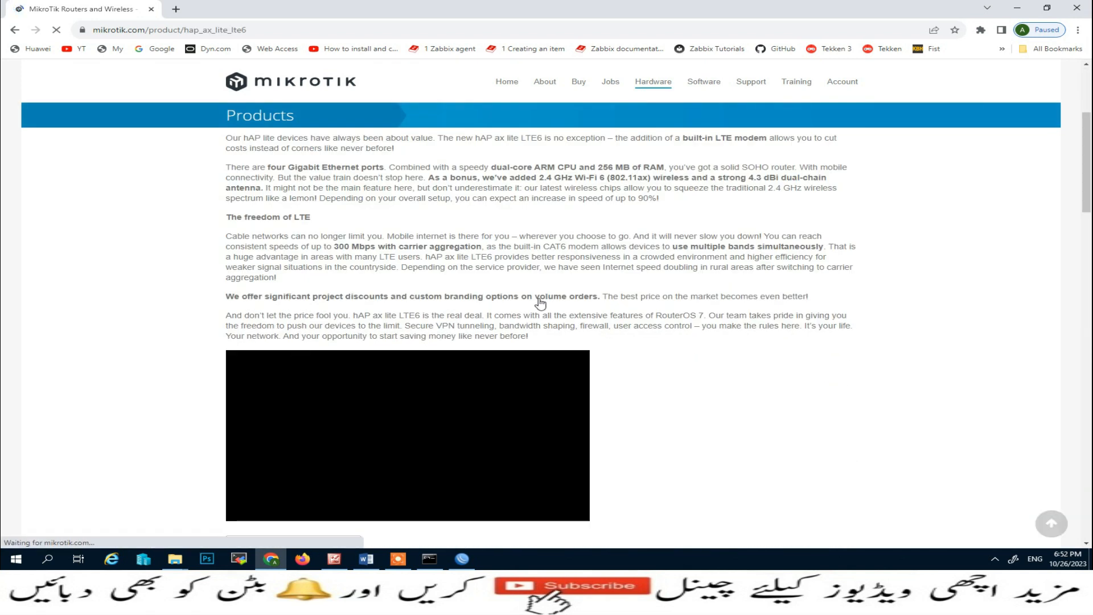
scroll(539, 302, down, 10)
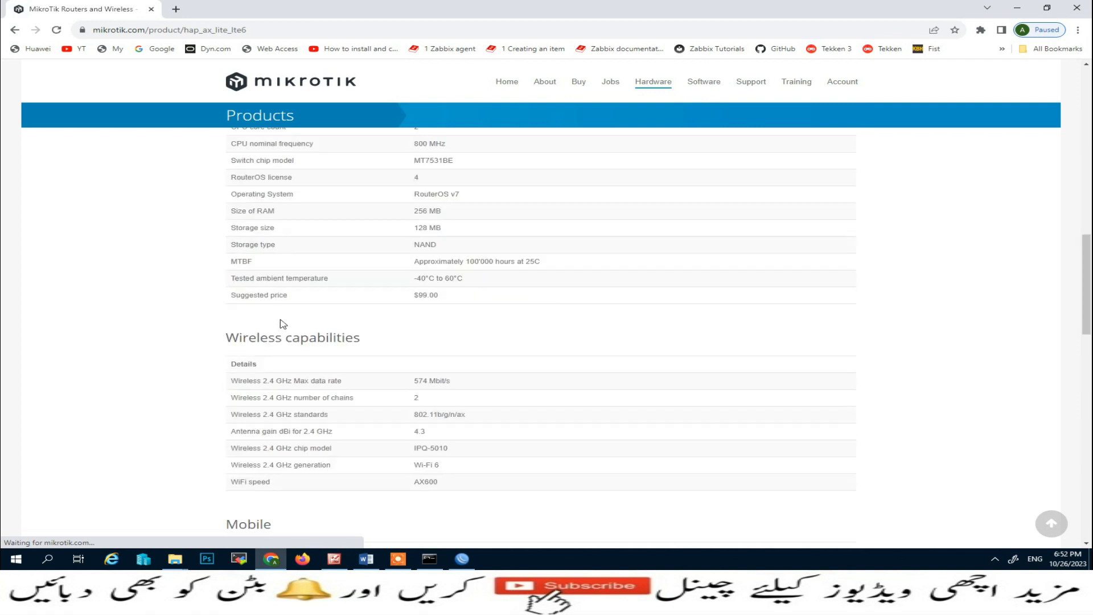
Examine the wireless capabilities table on the hAP ax lite LTE6 product page and return to the product's introduction.
drag(229, 336, 362, 346)
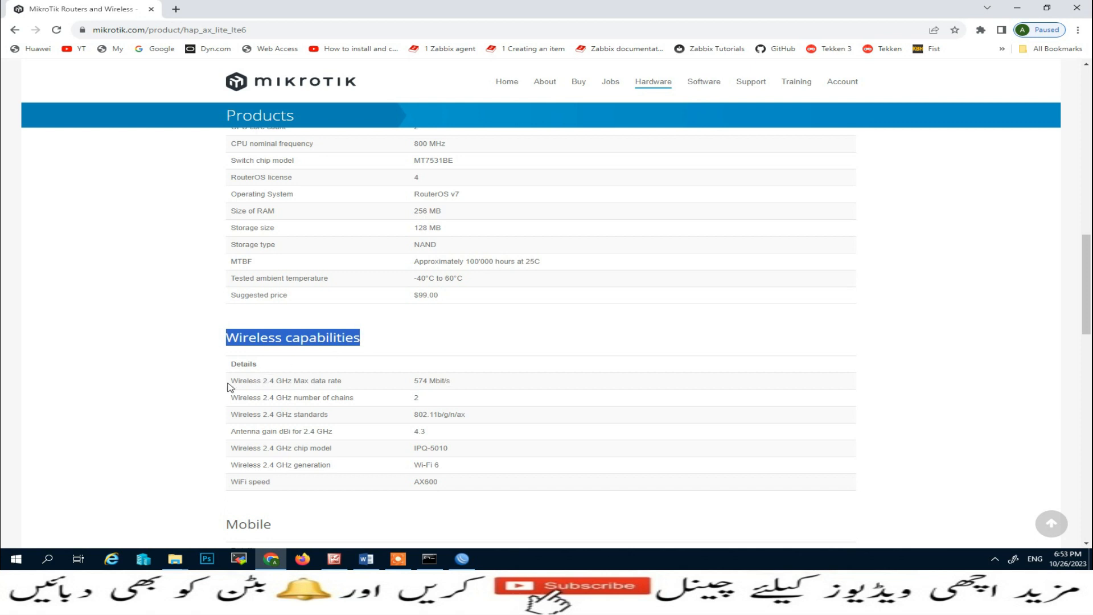
drag(230, 365, 467, 486)
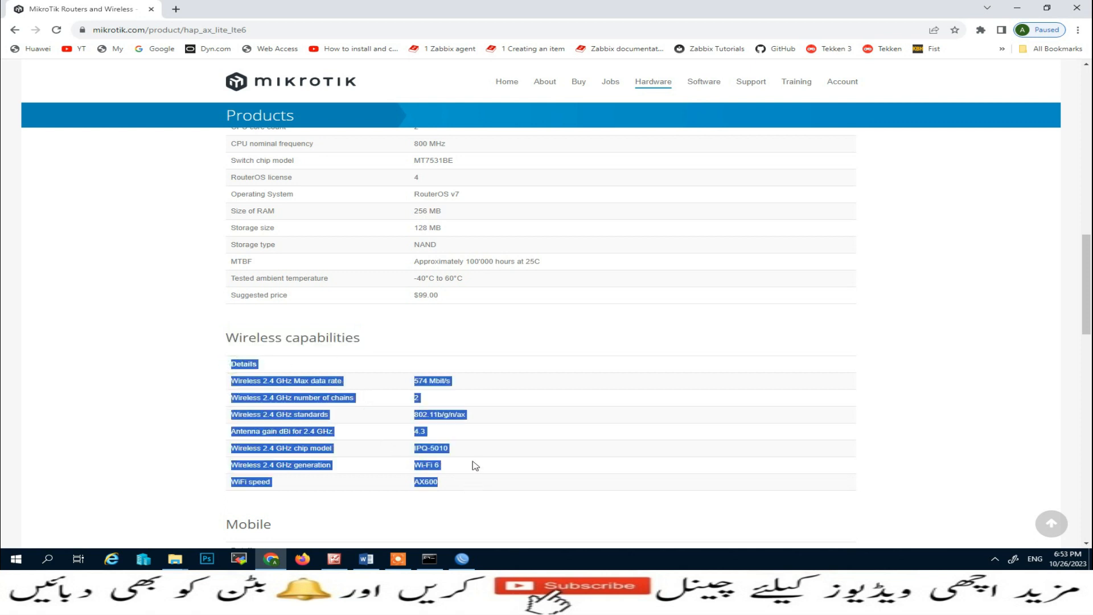
scroll(486, 442, up, 5)
scroll(487, 436, up, 5)
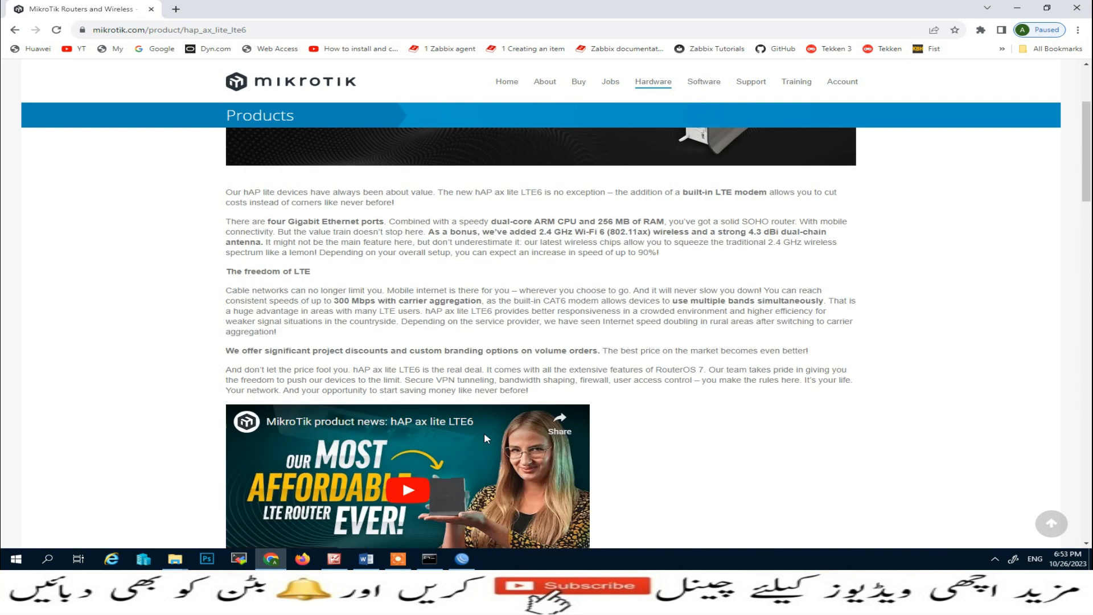
scroll(487, 436, up, 4)
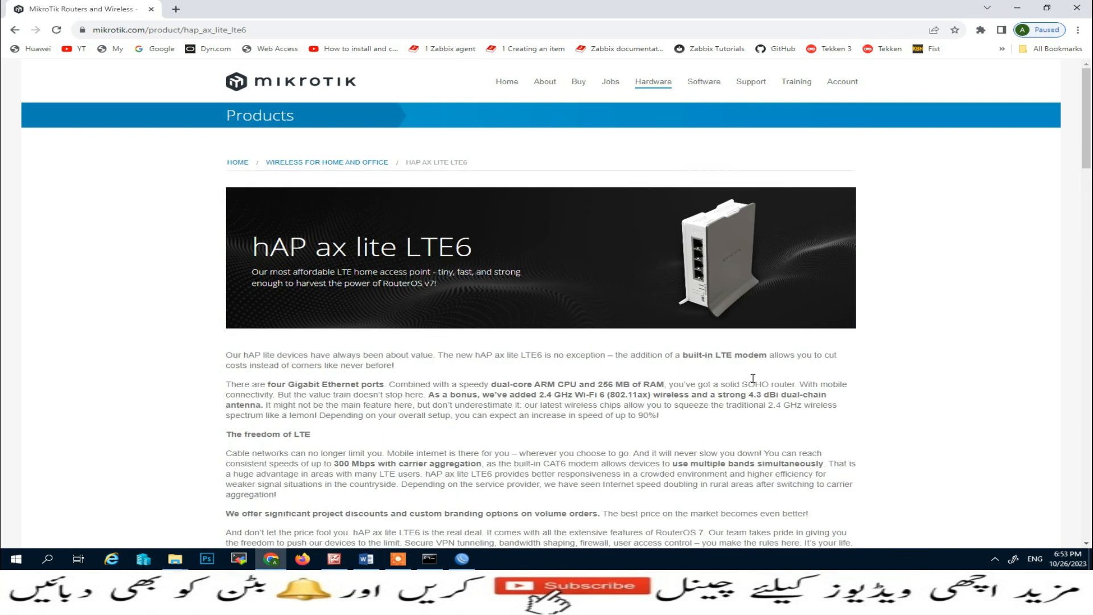
Select the sixth task, about the DHCP server, in the Word document and open the DHCP server list in WinBox.
click(1017, 7)
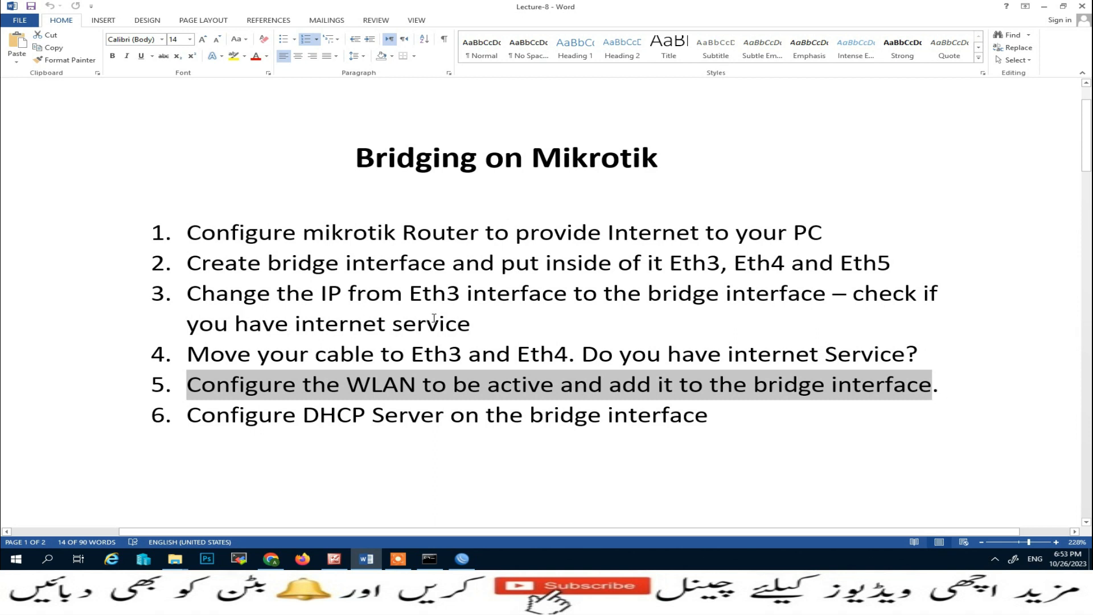
drag(188, 416, 696, 438)
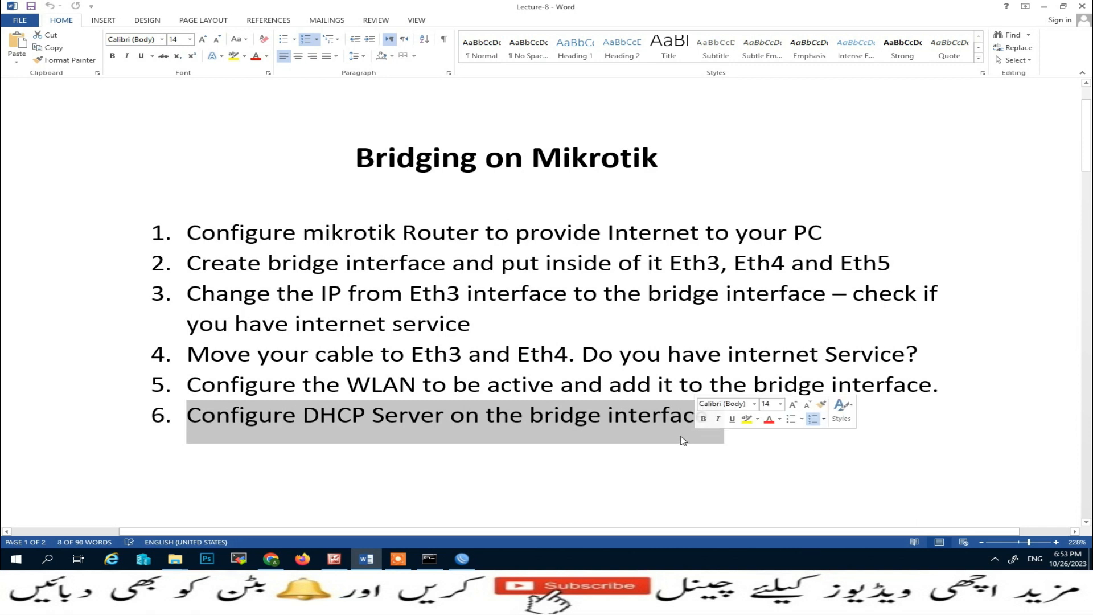
click(472, 564)
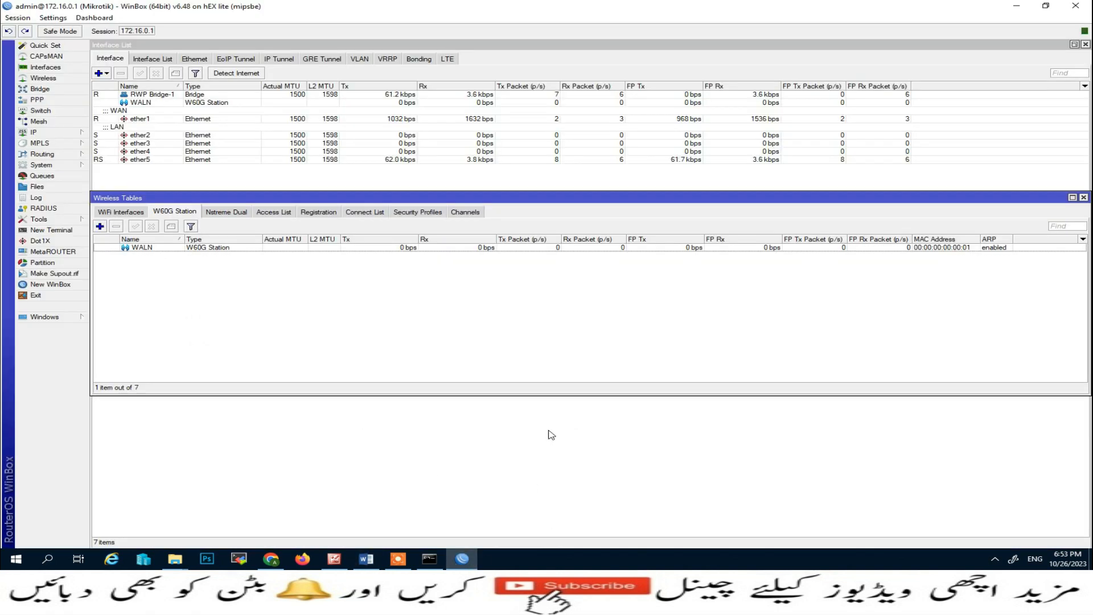
click(51, 132)
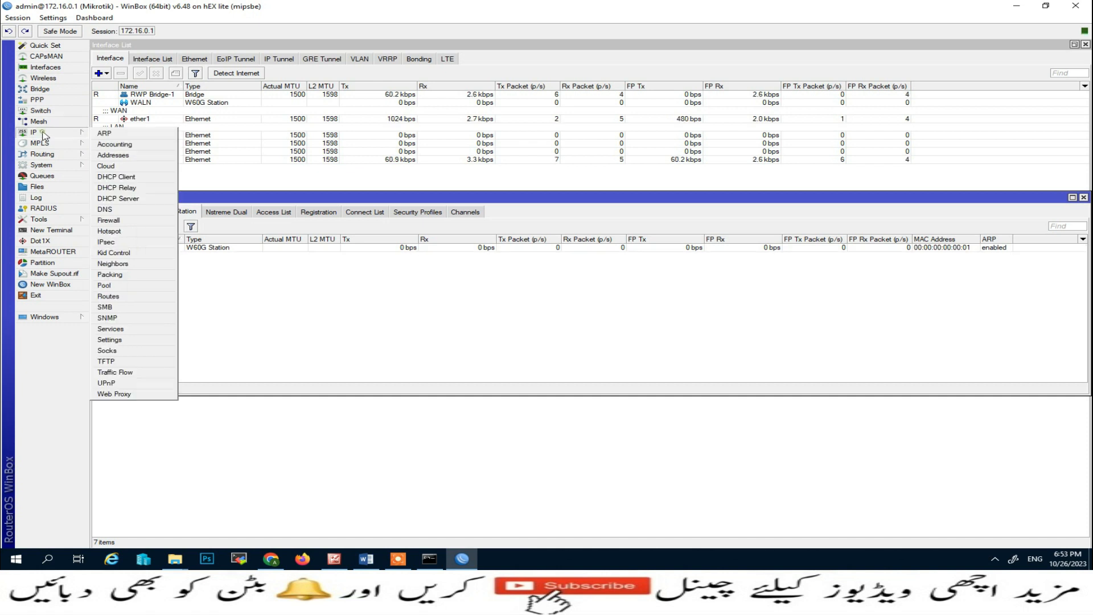
click(130, 199)
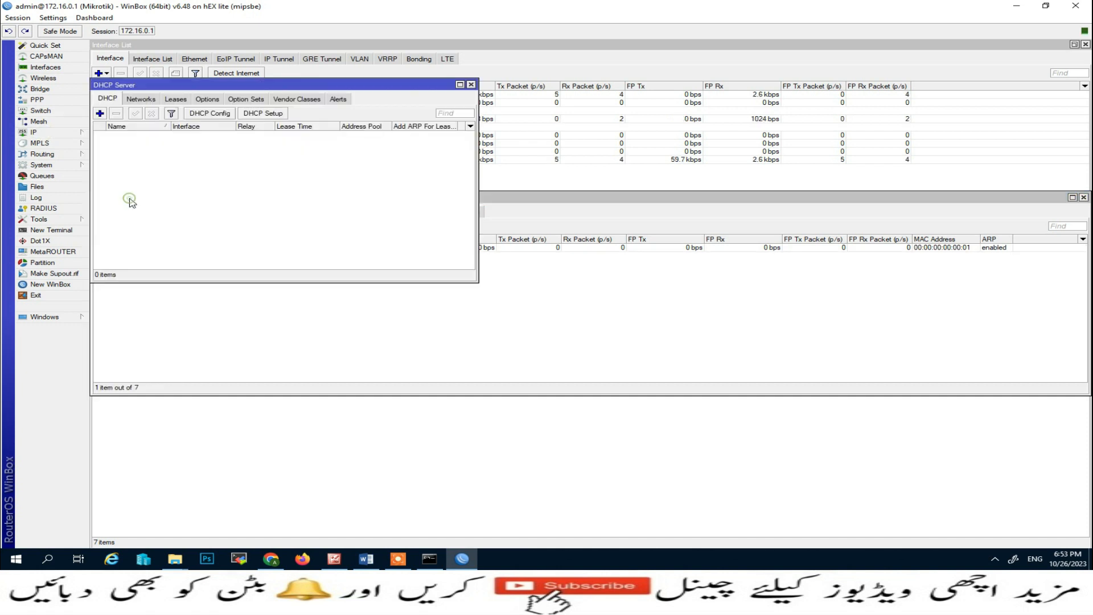
Start the DHCP setup on RWP Bridge-1 with address space 172.16.0.0/16 and gateway 172.16.0.1.
click(263, 113)
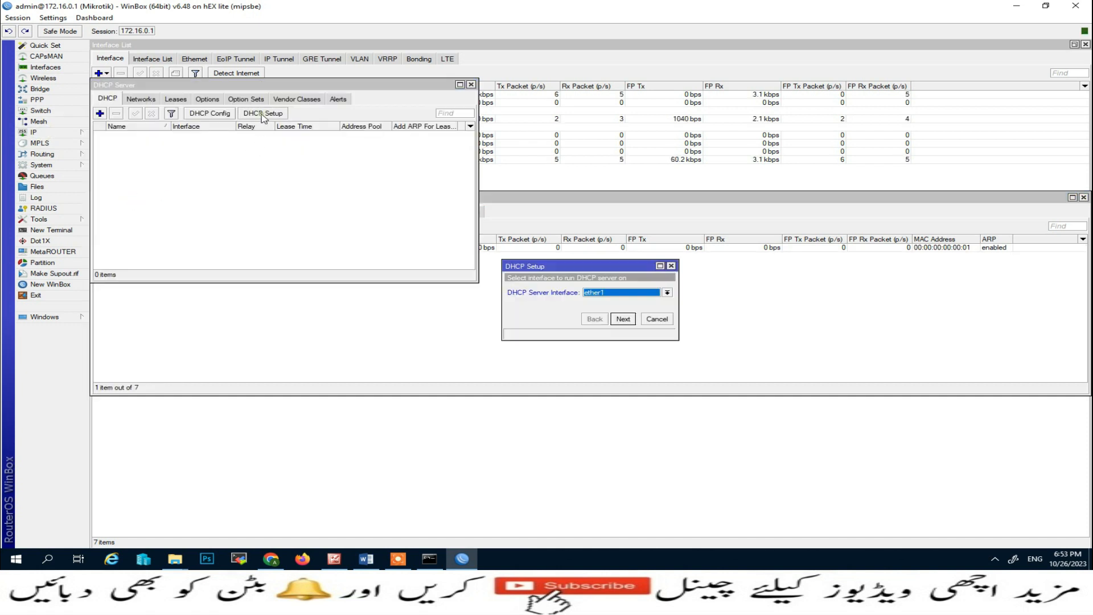
click(668, 293)
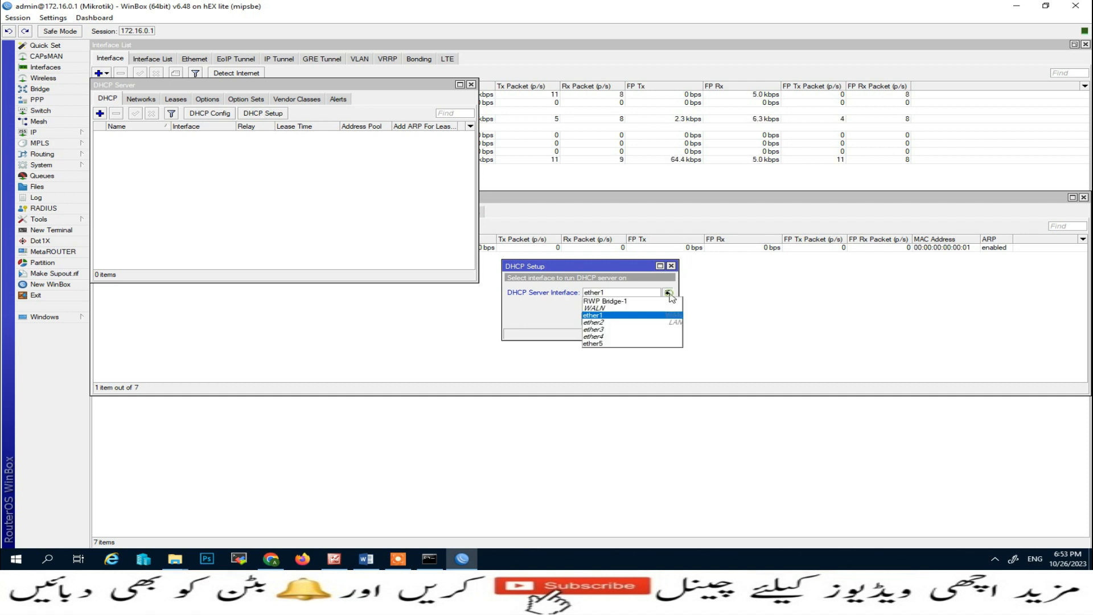
click(607, 301)
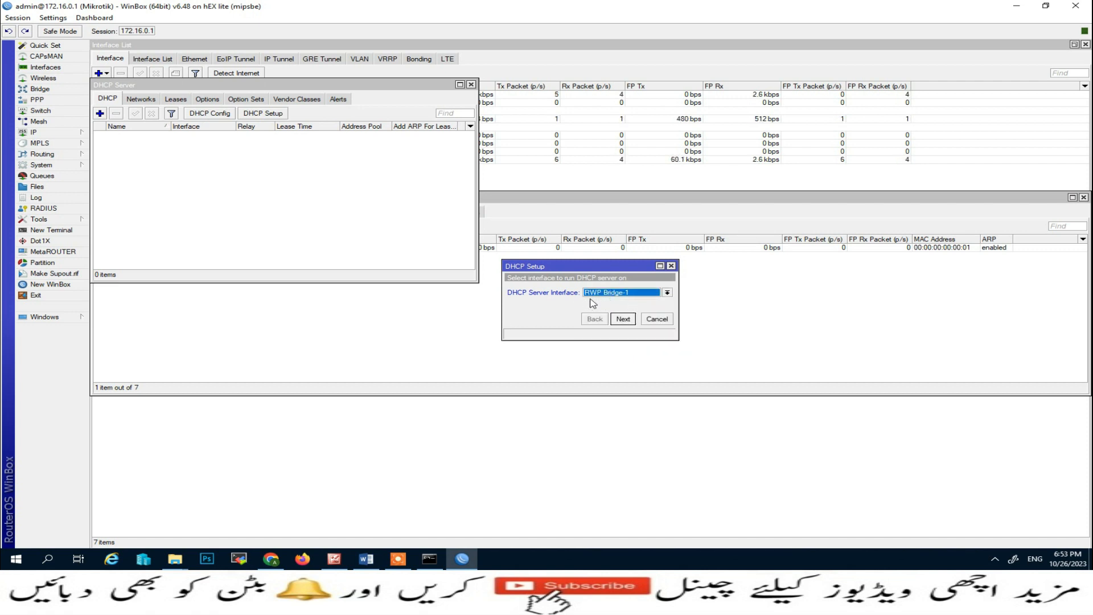
click(624, 319)
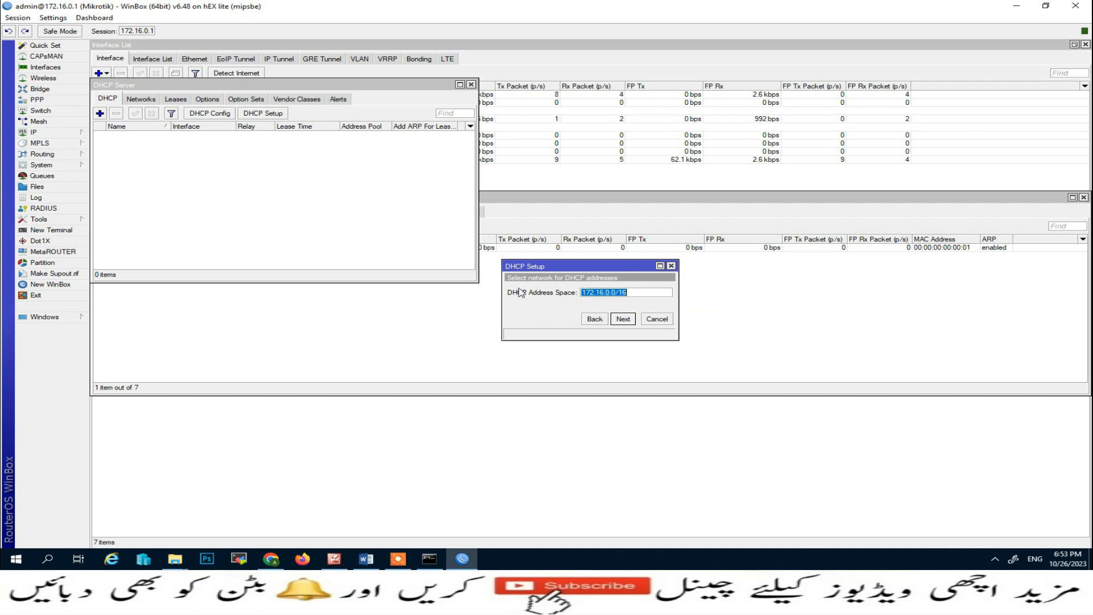
click(622, 320)
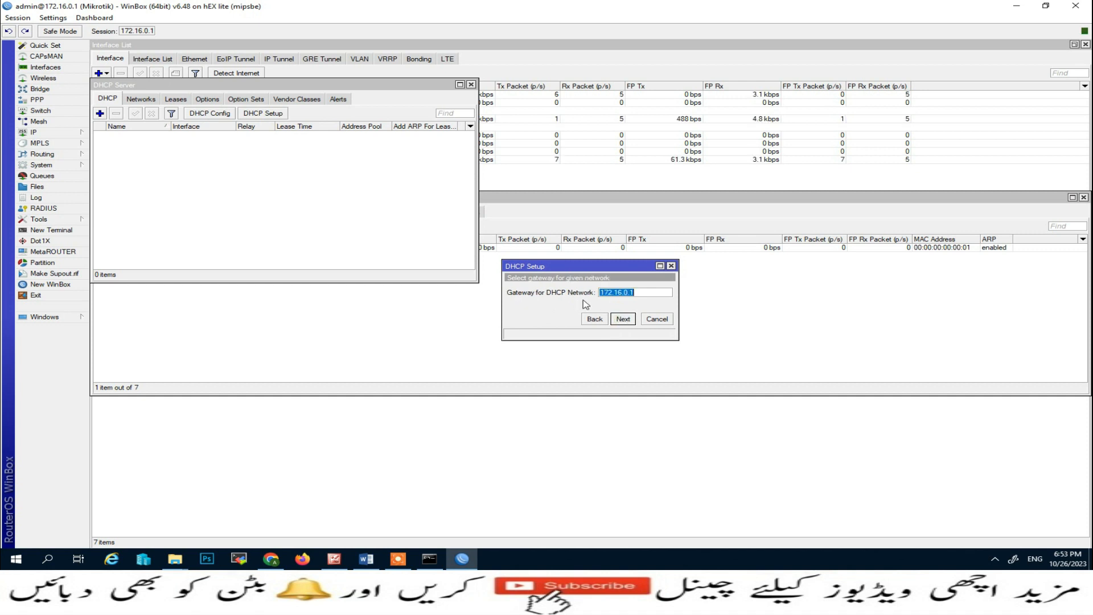
click(628, 323)
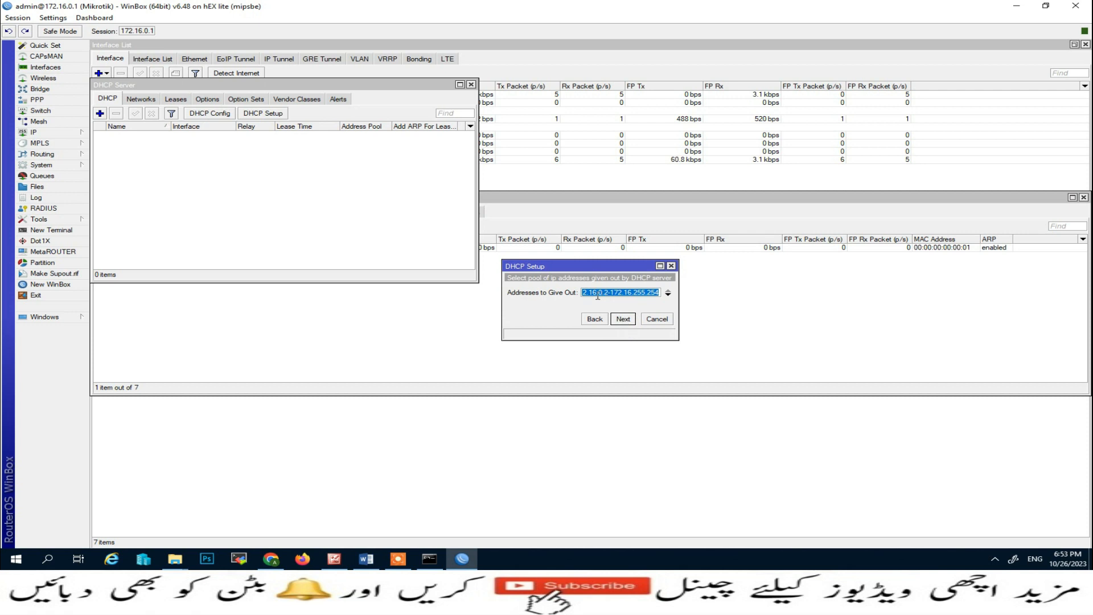
Change the end of the range of addresses to give out to 172.16.0.50.
click(645, 295)
key(BackSpace)
key(BackSpace)
key(BackSpace)
key(BackSpace)
text(50)
click(622, 319)
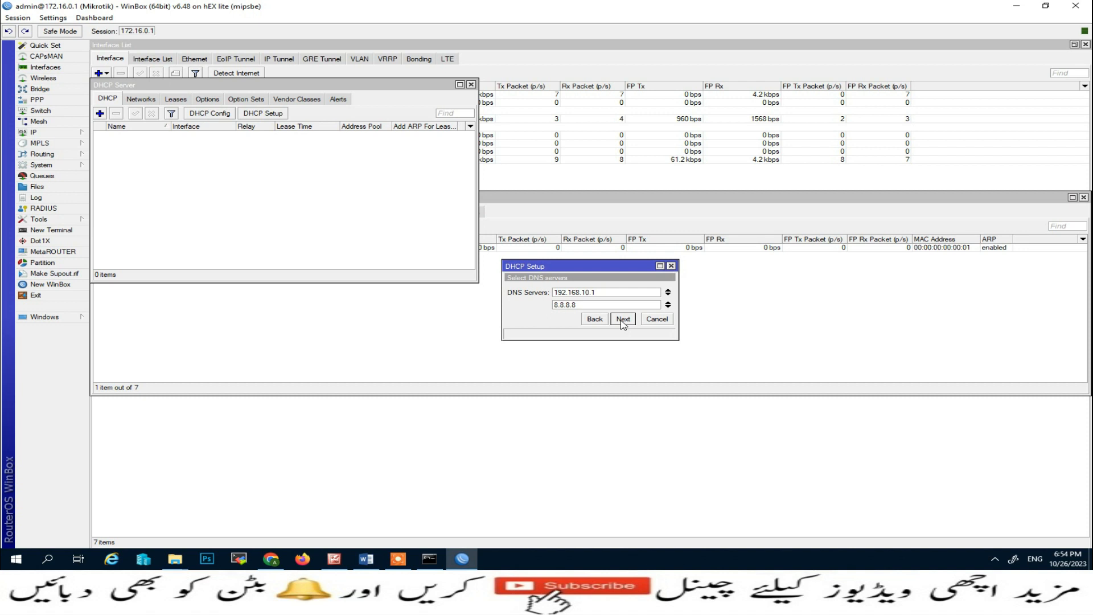
Accept DNS servers 192.168.10.1 and 8.8.8.8, set the lease time to one day and finish the DHCP setup.
click(623, 320)
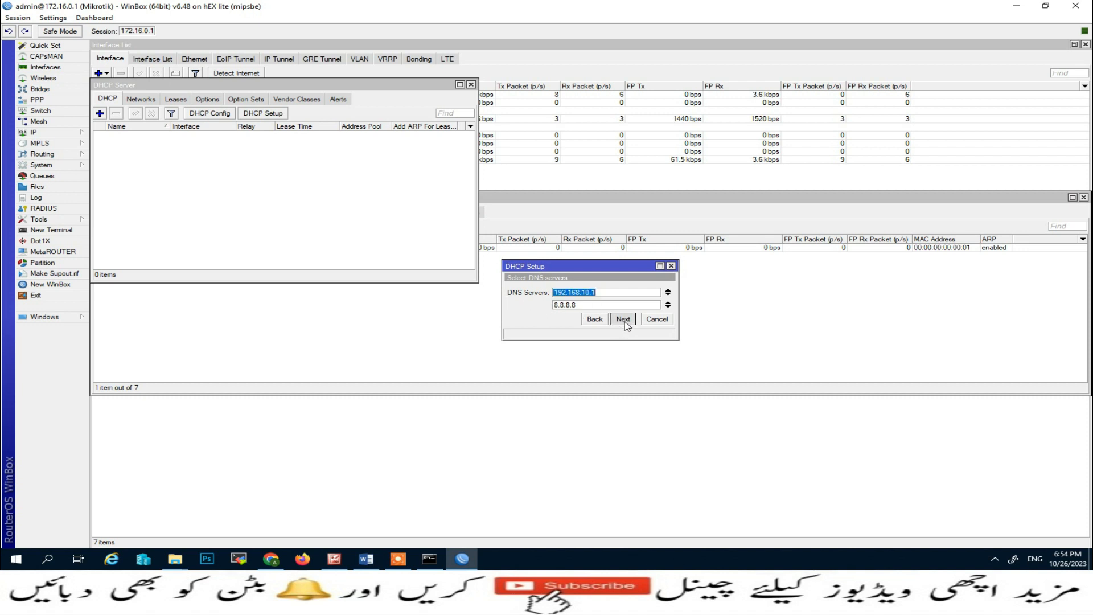
click(562, 292)
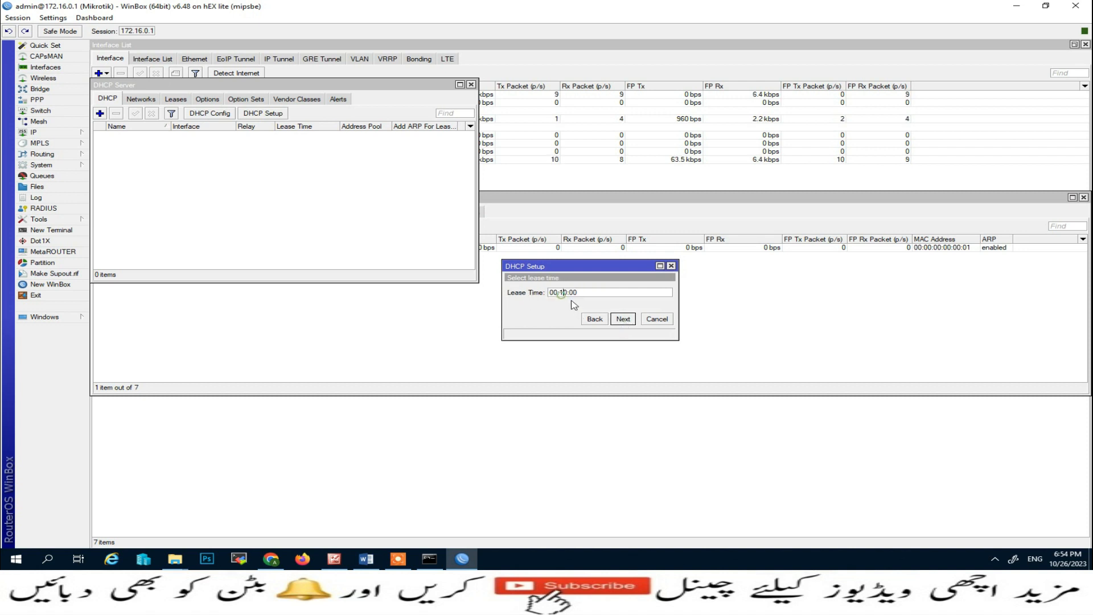
key(BackSpace)
click(623, 319)
click(592, 291)
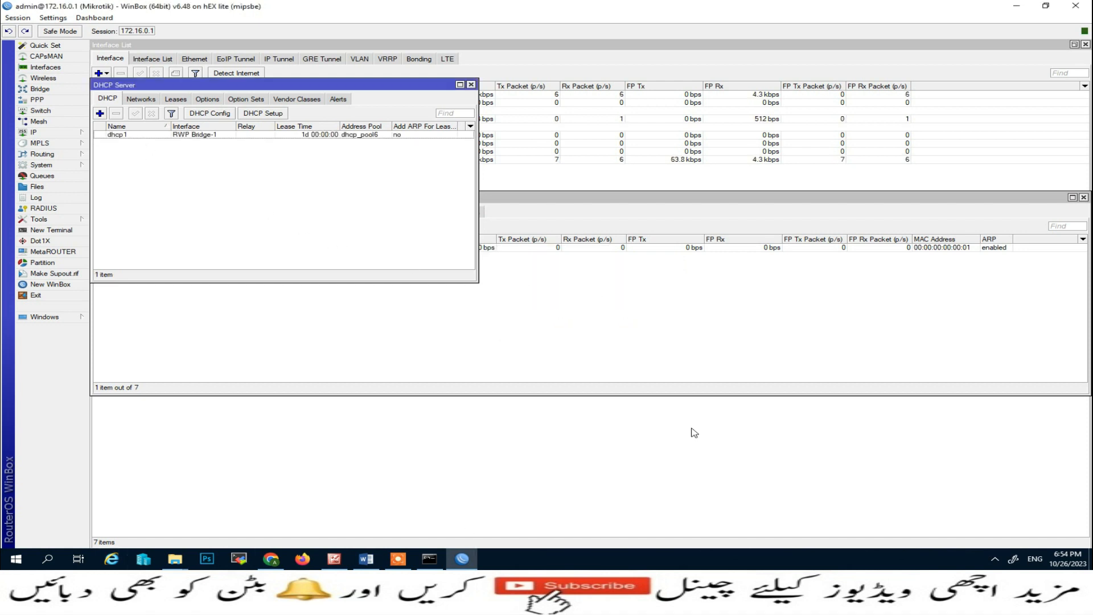
Clear the WinBox and Word windows from the desktop and open the Windows Network Connections.
click(1016, 8)
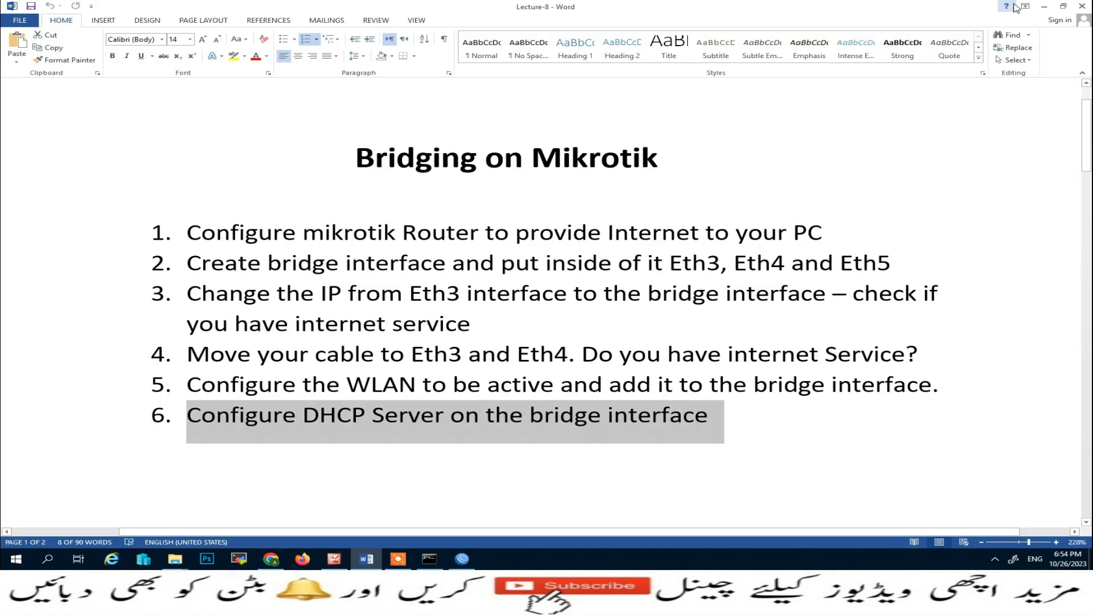
click(1043, 7)
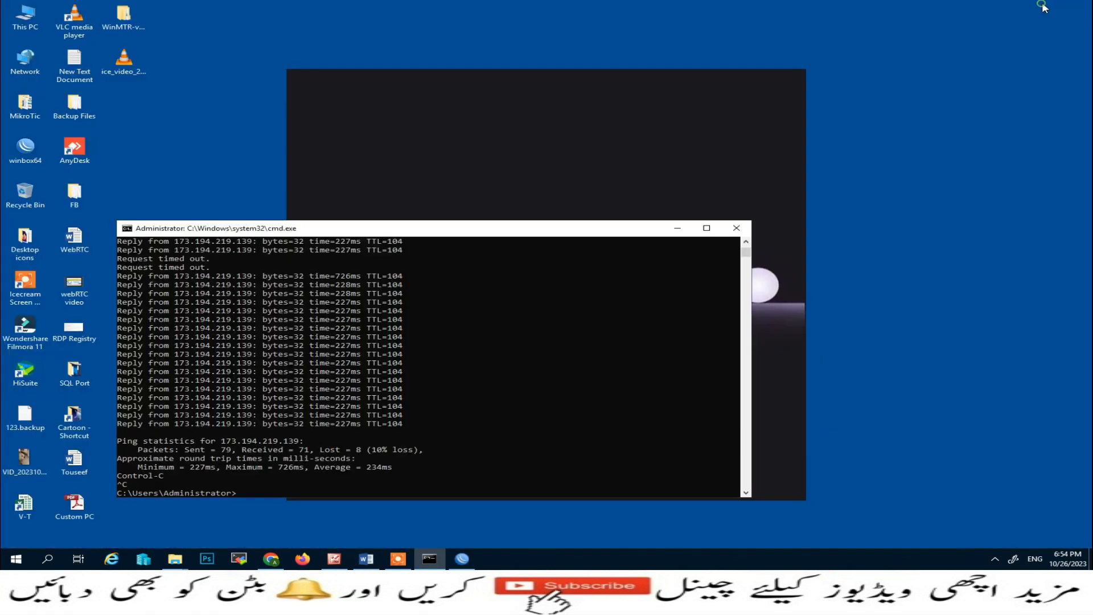
right_click(29, 63)
click(75, 163)
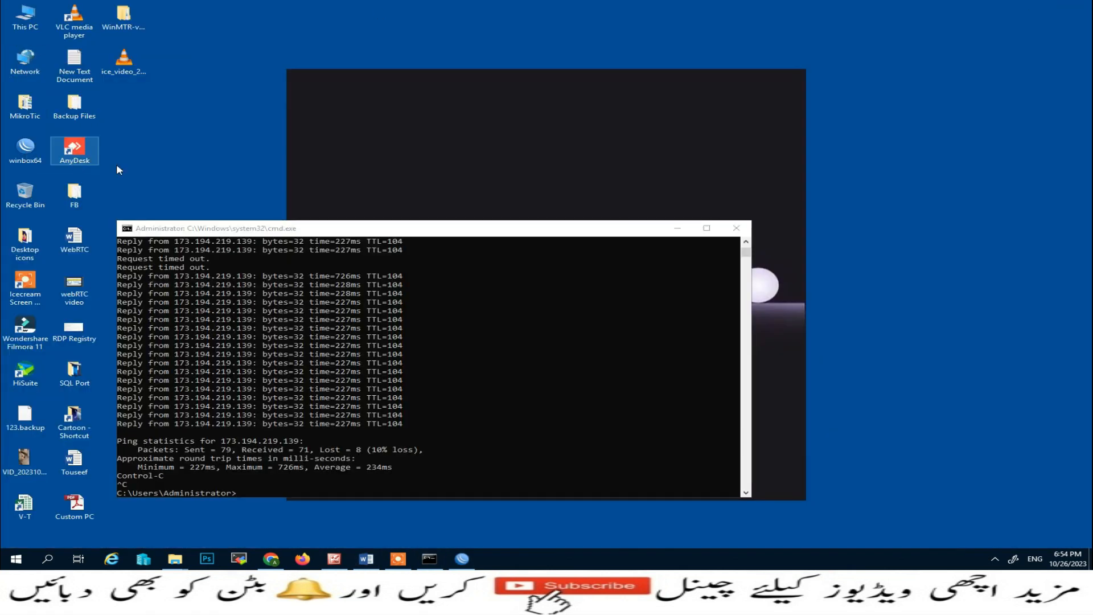
click(239, 251)
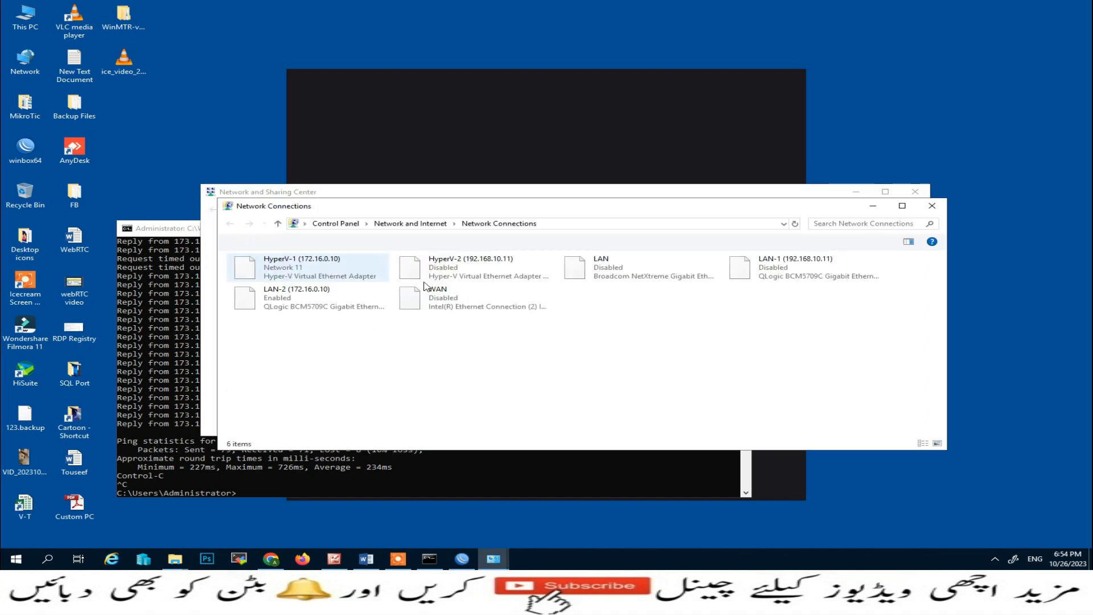
Set the HyperV-1 adapter's IPv4 properties to obtain the IP address and DNS server address automatically.
double_click(302, 266)
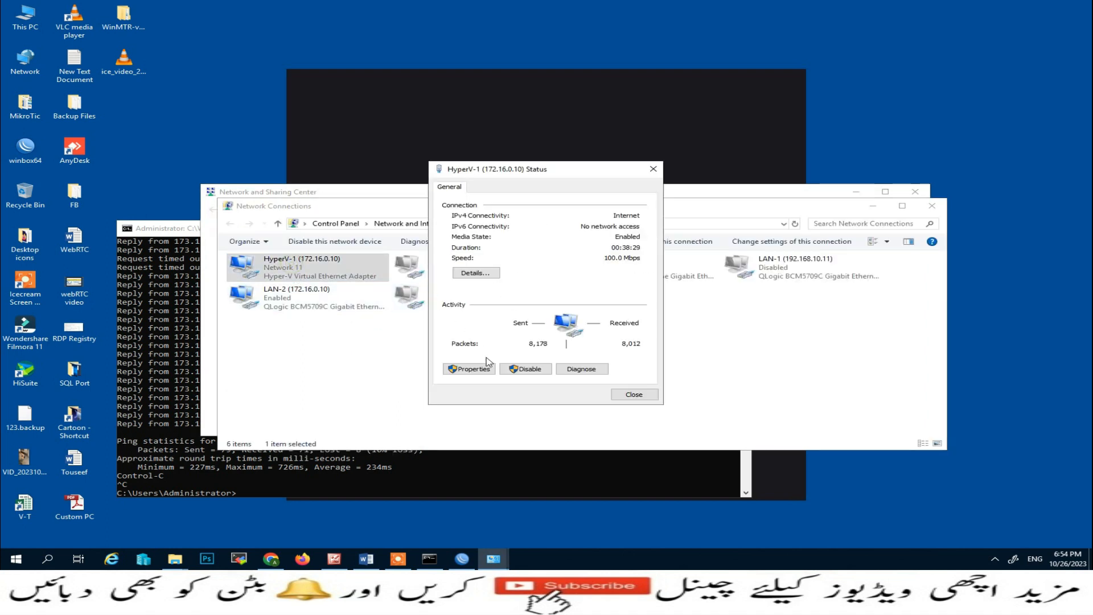
click(468, 369)
click(512, 294)
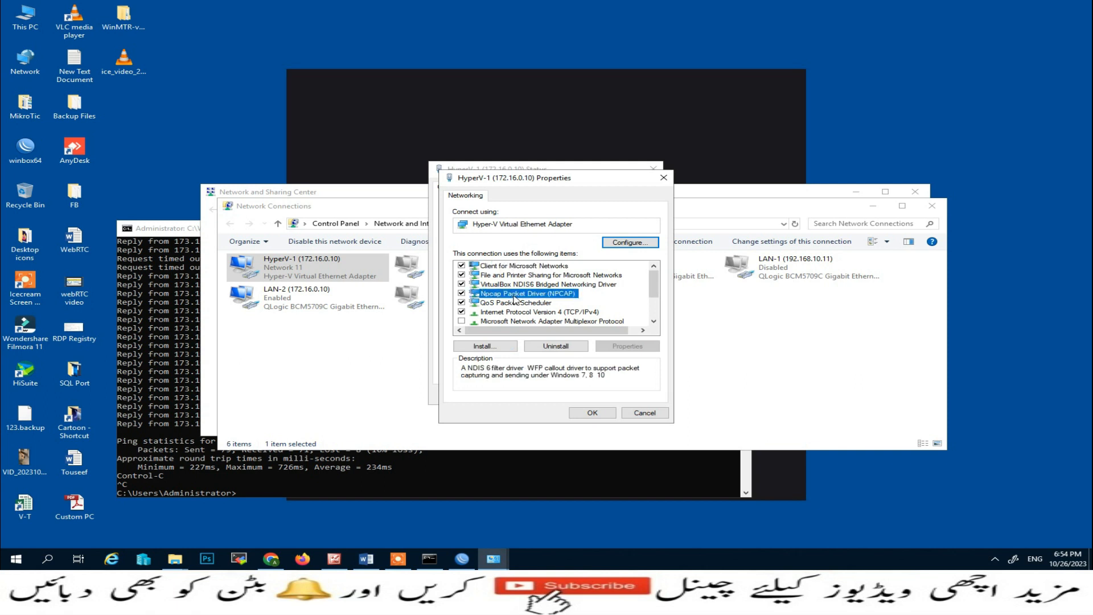
double_click(535, 313)
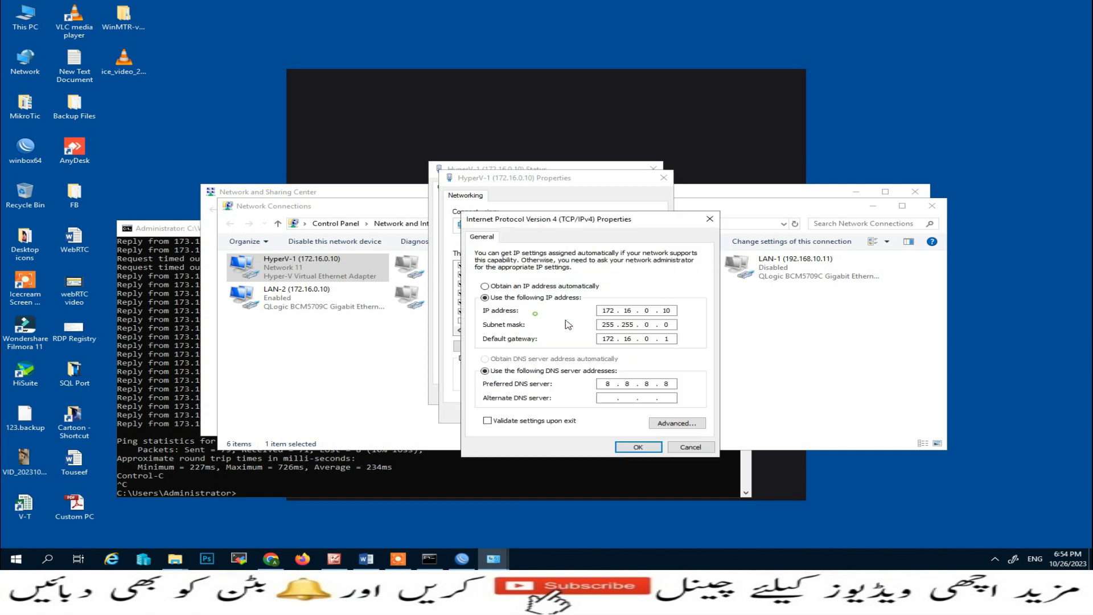
click(542, 286)
click(566, 359)
click(649, 448)
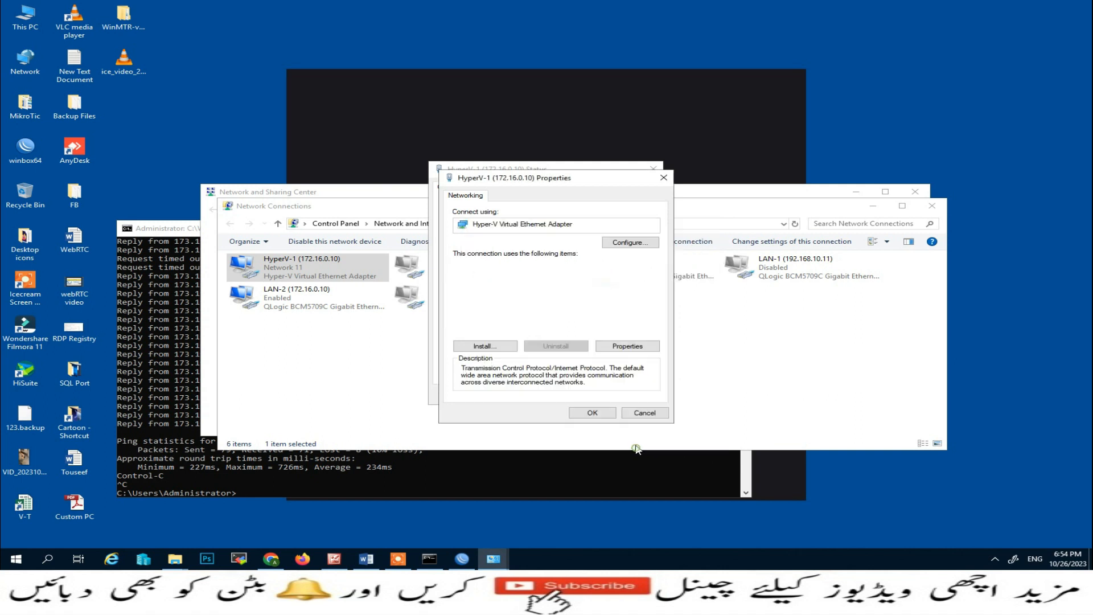
click(602, 412)
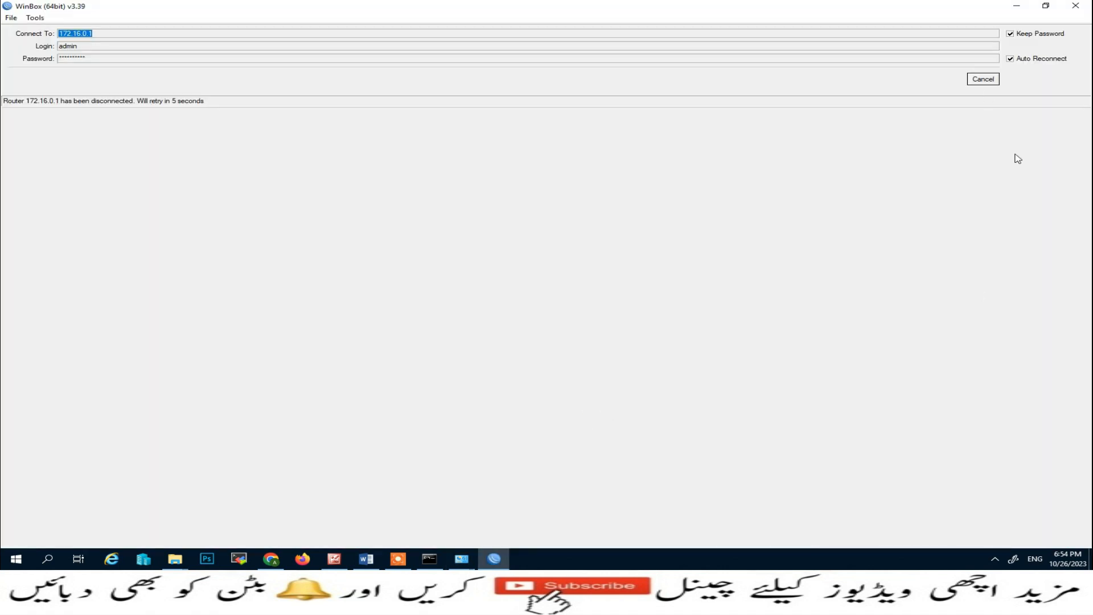
Check the HyperV-1 connection details for the address leased by the DHCP server and close the status dialogs.
click(1016, 10)
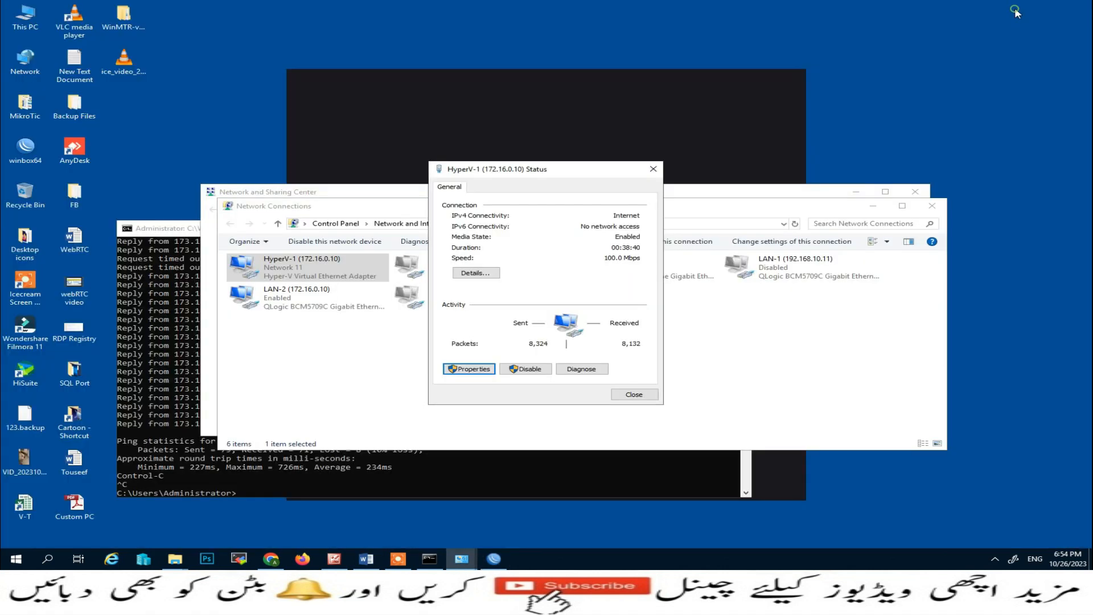
click(477, 274)
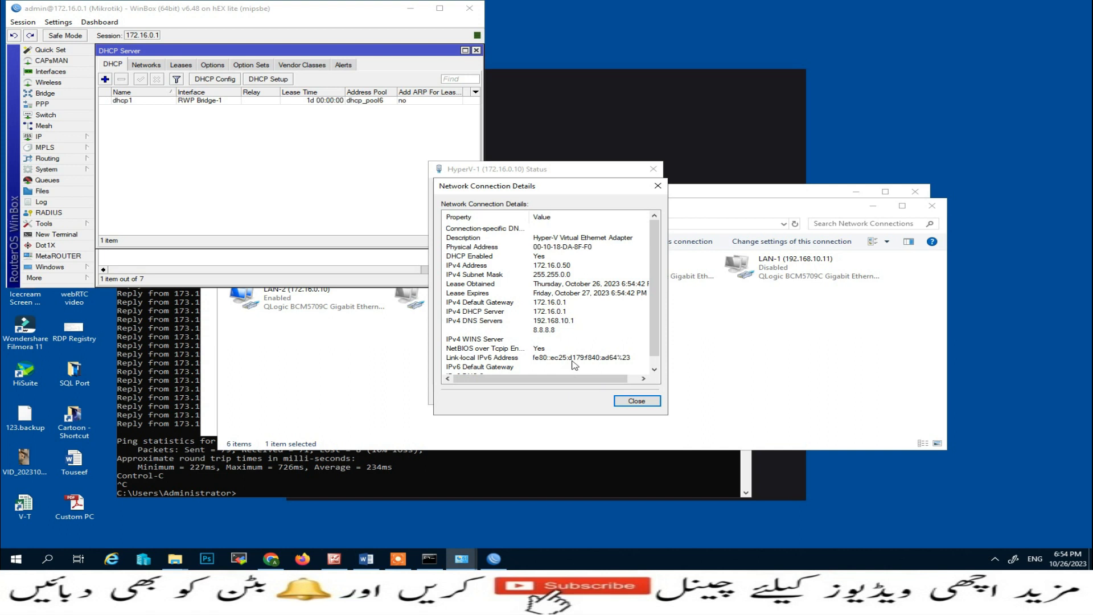
click(636, 401)
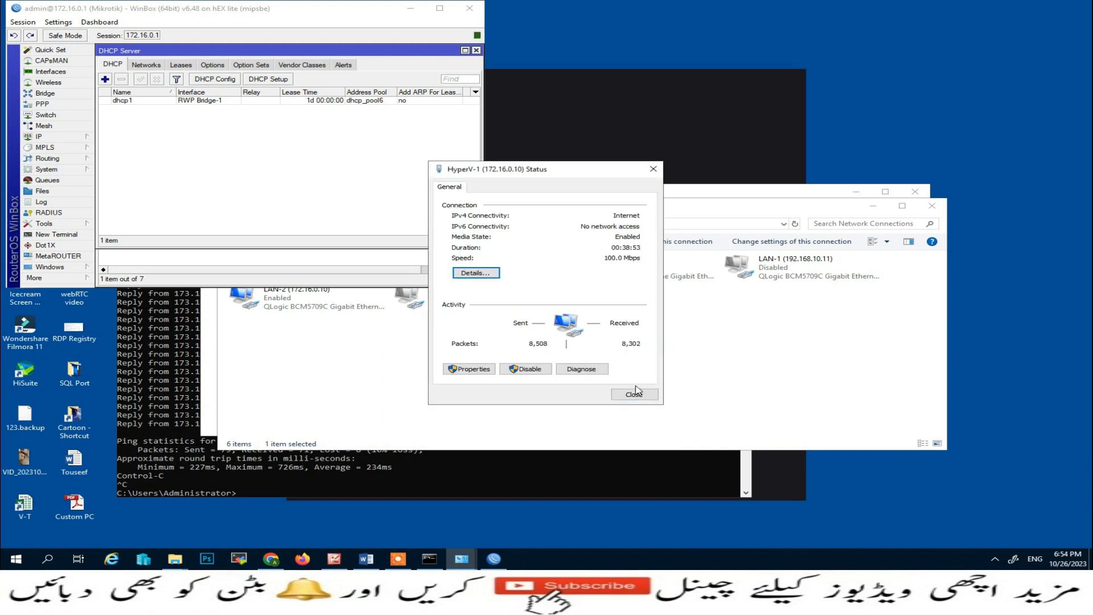
click(635, 394)
Maximize WinBox and ping yahoo.com from the command prompt to test internet access.
click(439, 8)
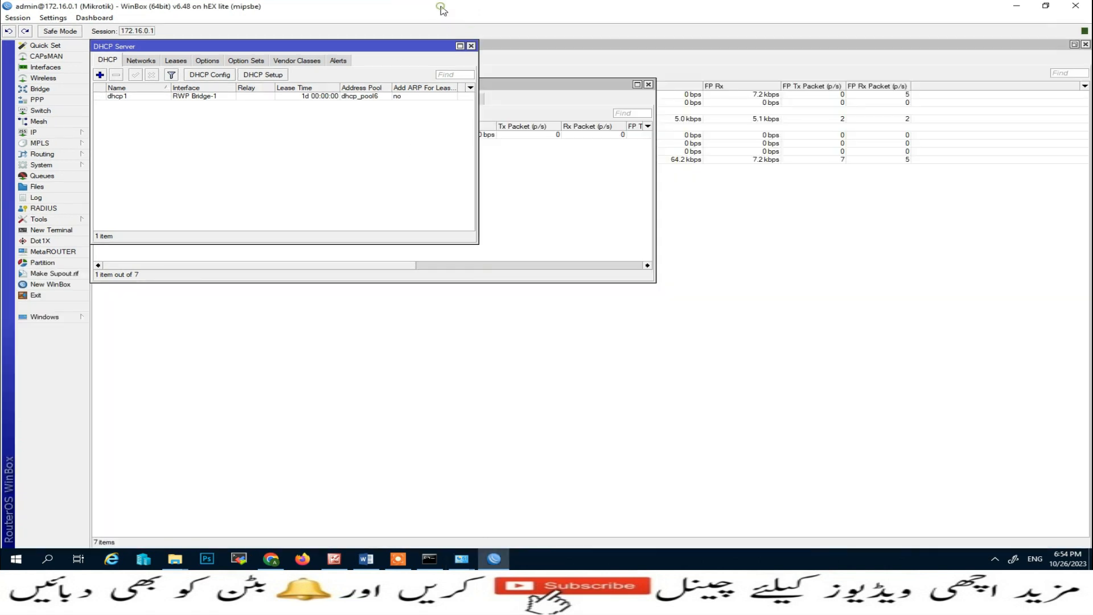
click(424, 559)
click(509, 461)
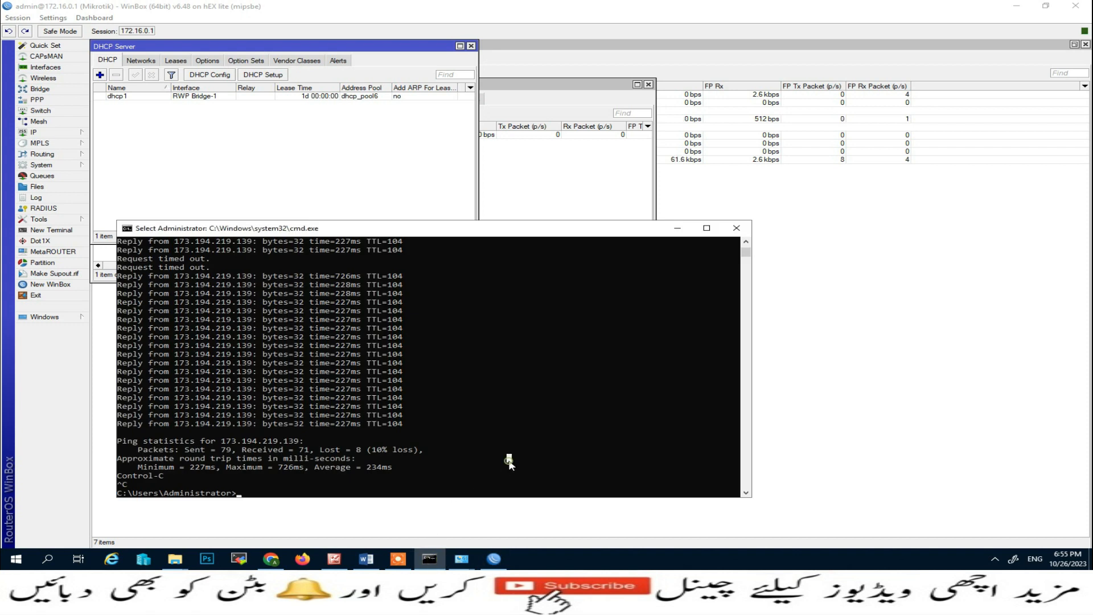
text(ping ya)
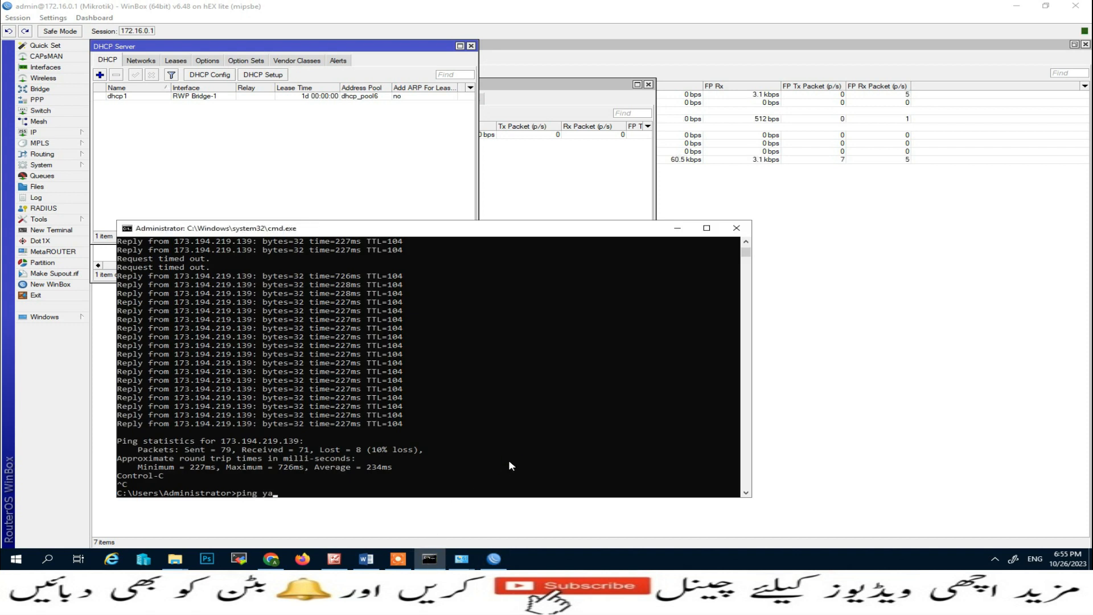
text(hoo.com)
key(Return)
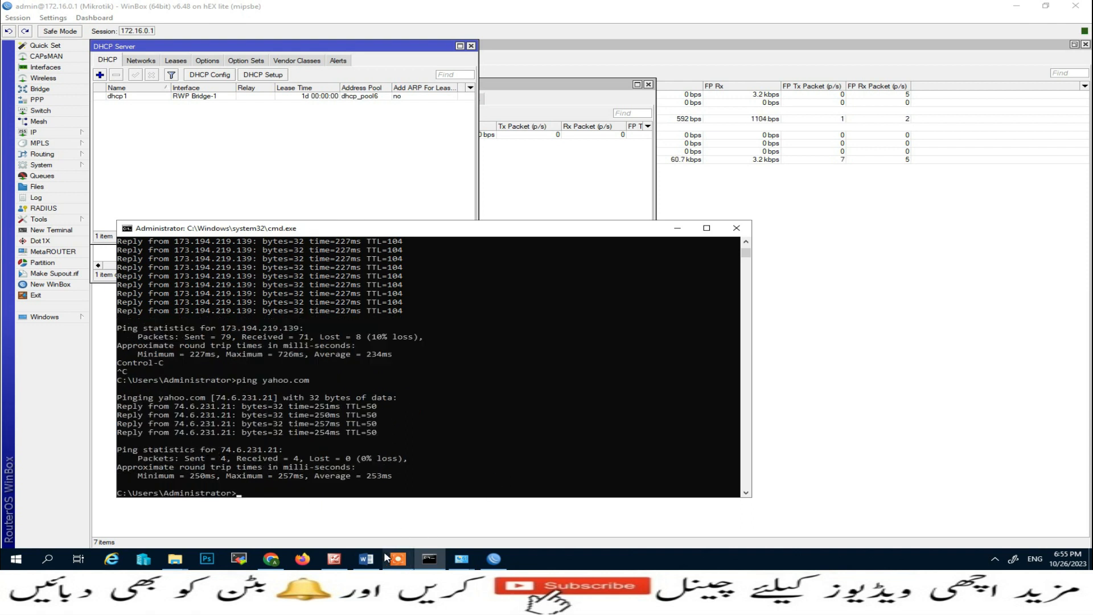
Review the Word task list and the ping output, and bring up the Bridging network diagram in Picture Manager.
click(366, 559)
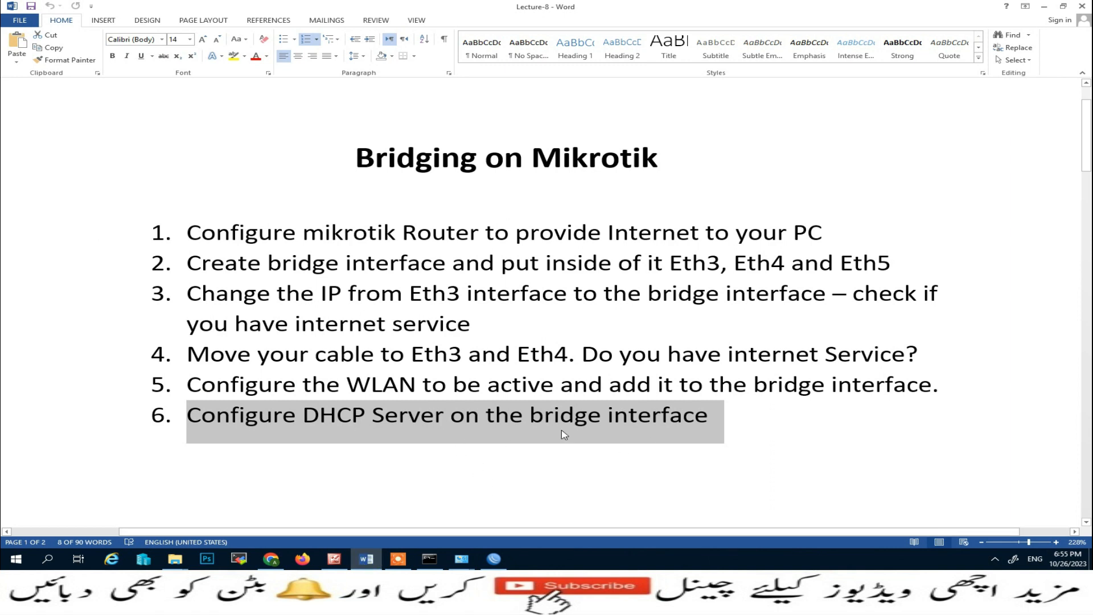
click(437, 563)
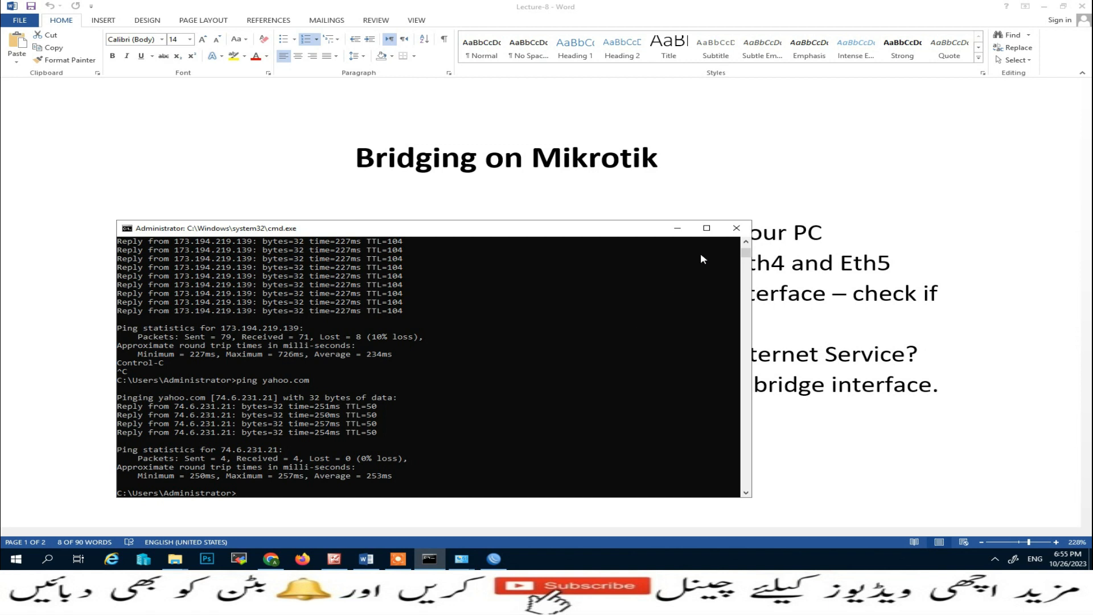
click(681, 232)
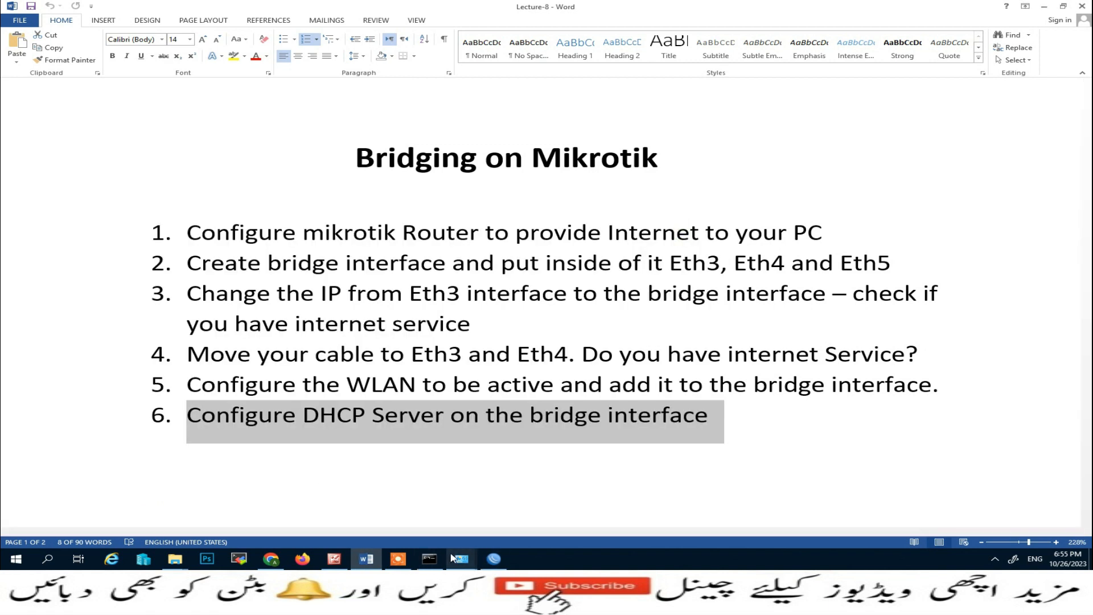
click(345, 559)
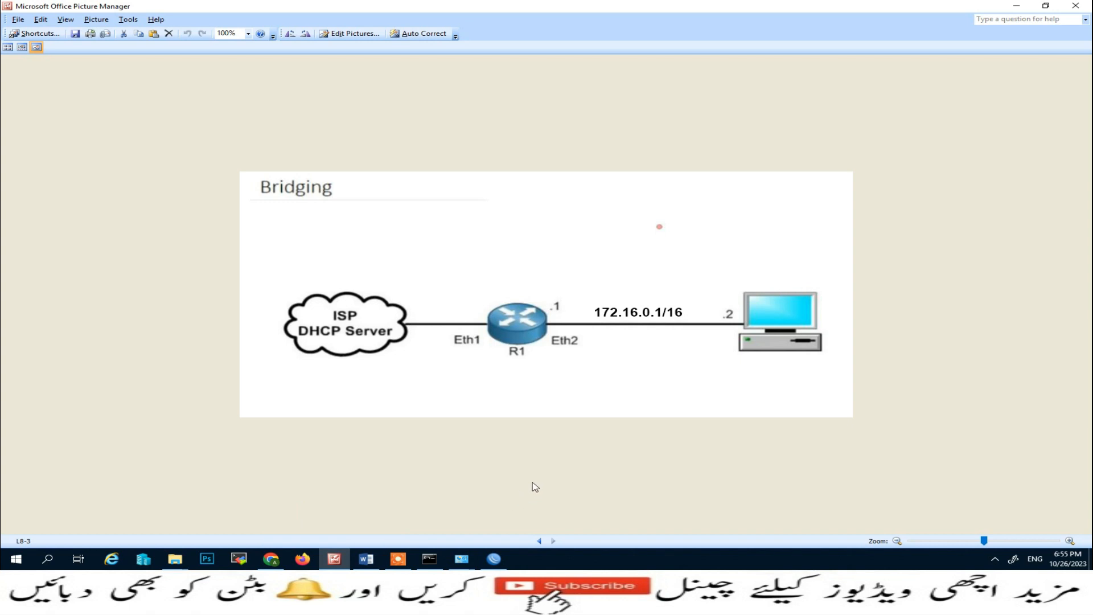